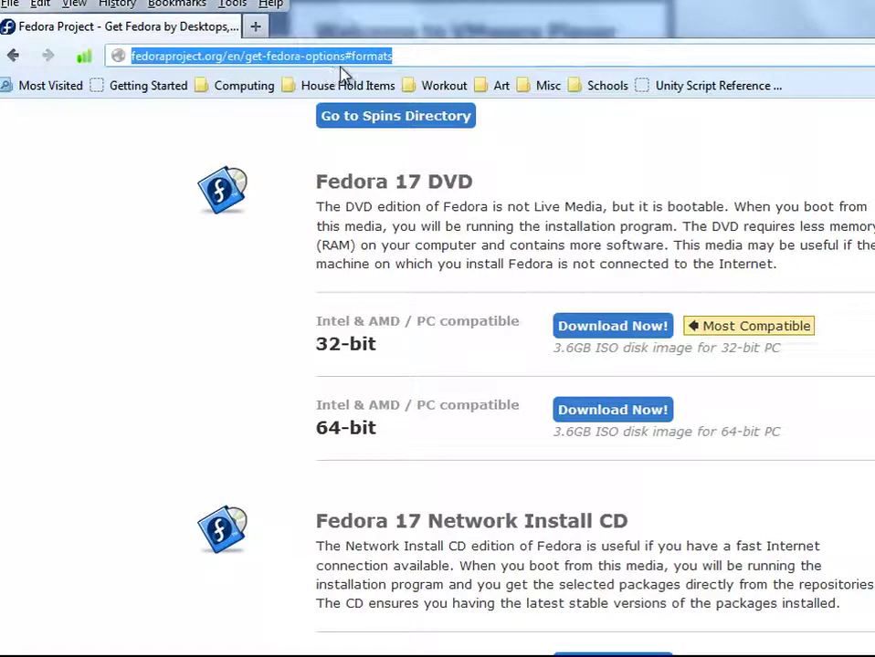
- Start downloading the 32-bit Fedora 17 DVD image, then bring VMware Player to the front
click(519, 110)
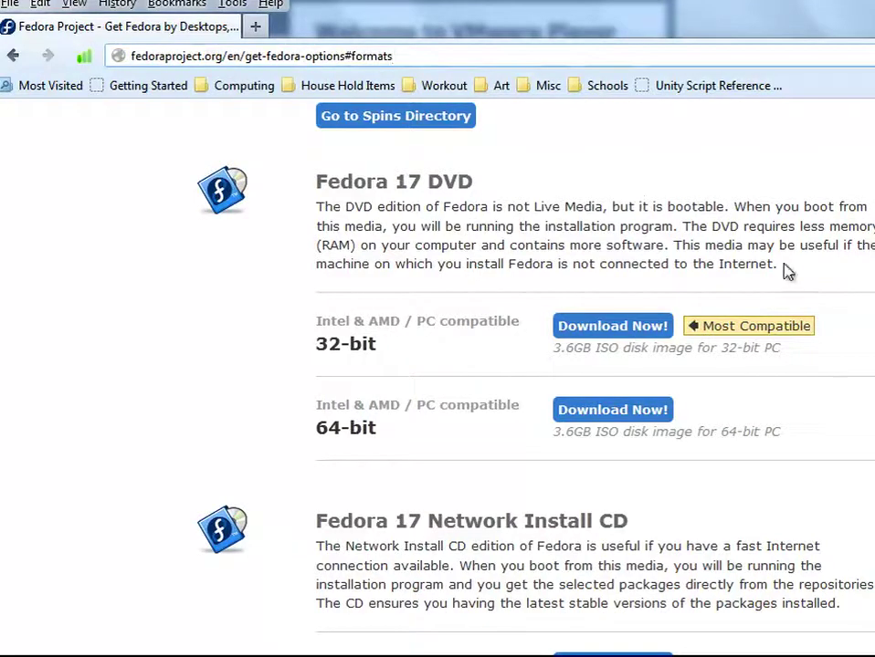
drag(813, 328, 693, 326)
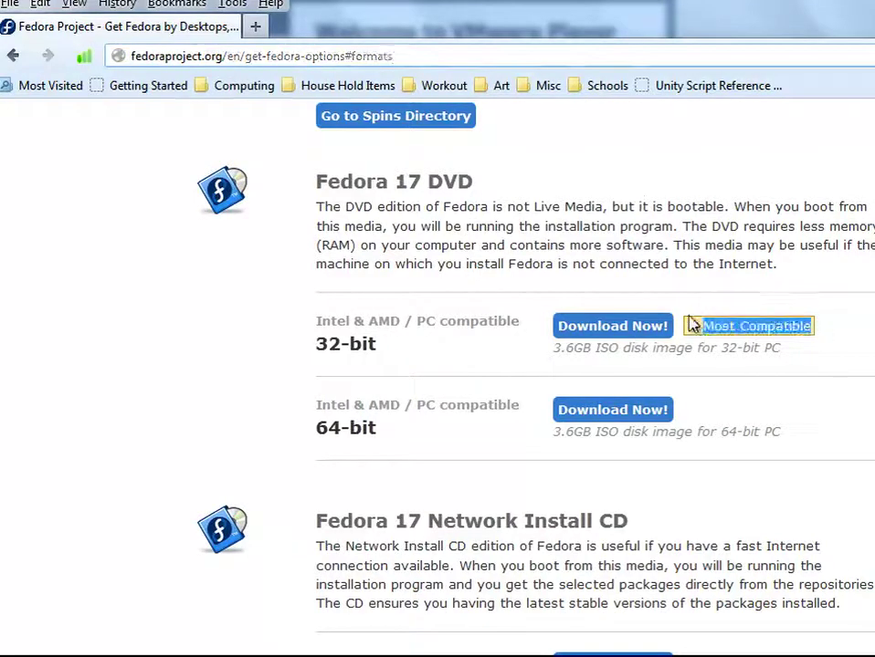
click(687, 298)
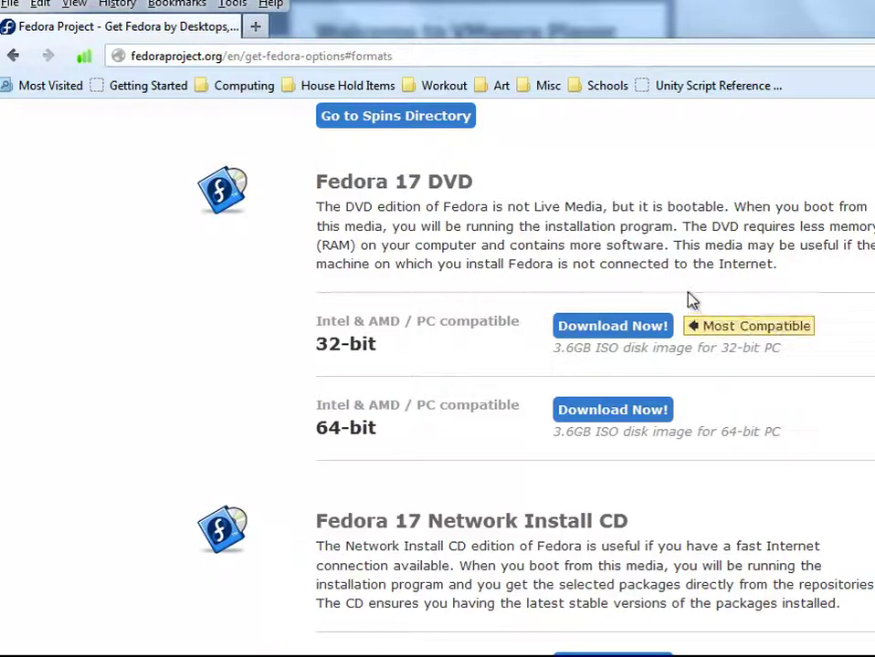
click(635, 336)
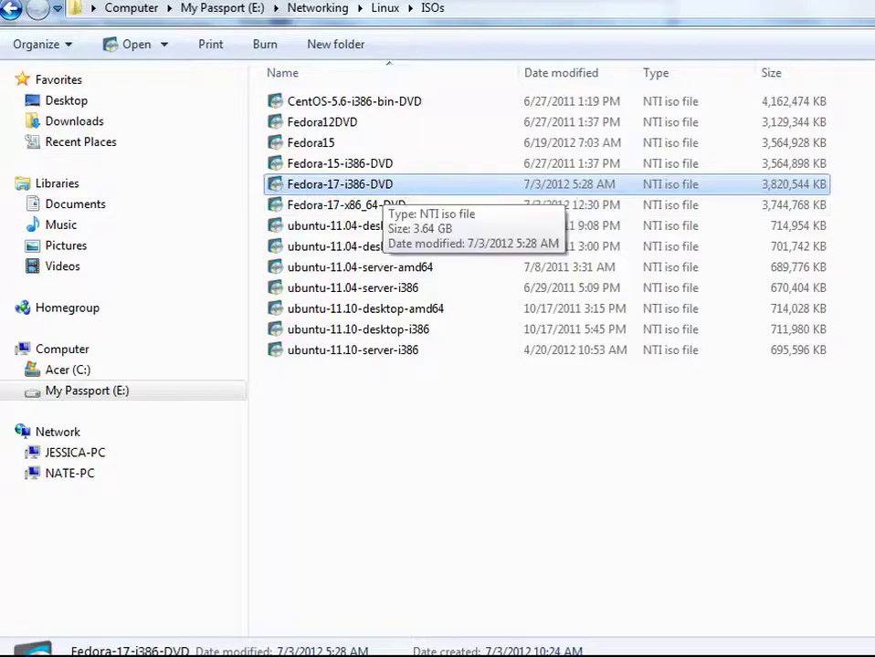
key(alt+Tab)
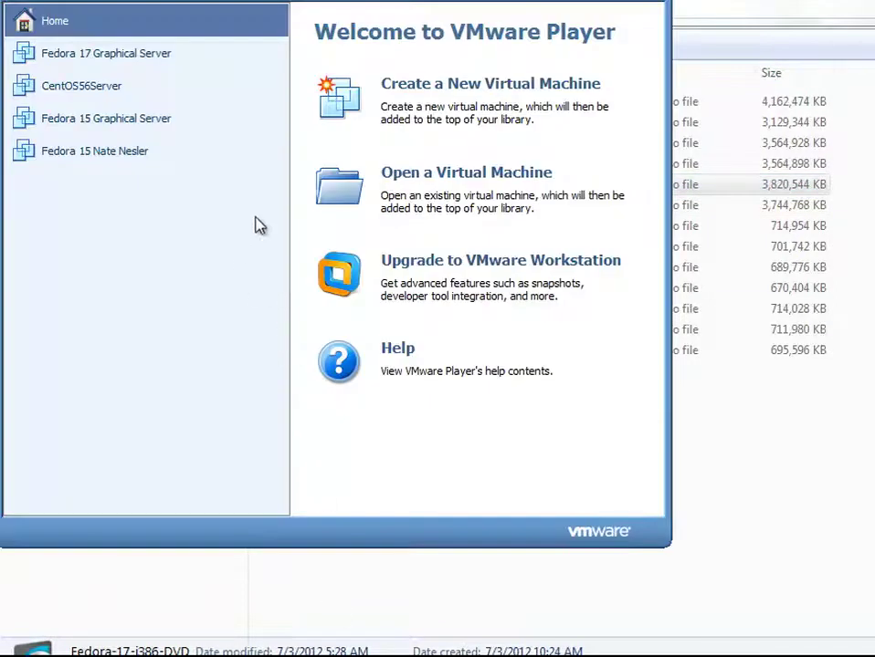
- Start a new virtual machine with the OS installed later, choosing Linux with version Fedora
click(457, 91)
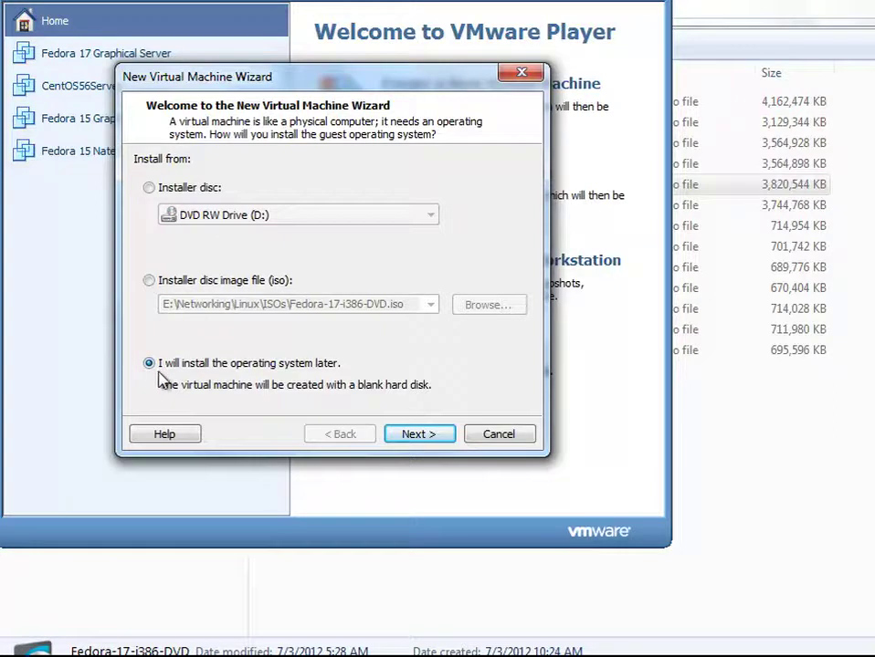
click(417, 434)
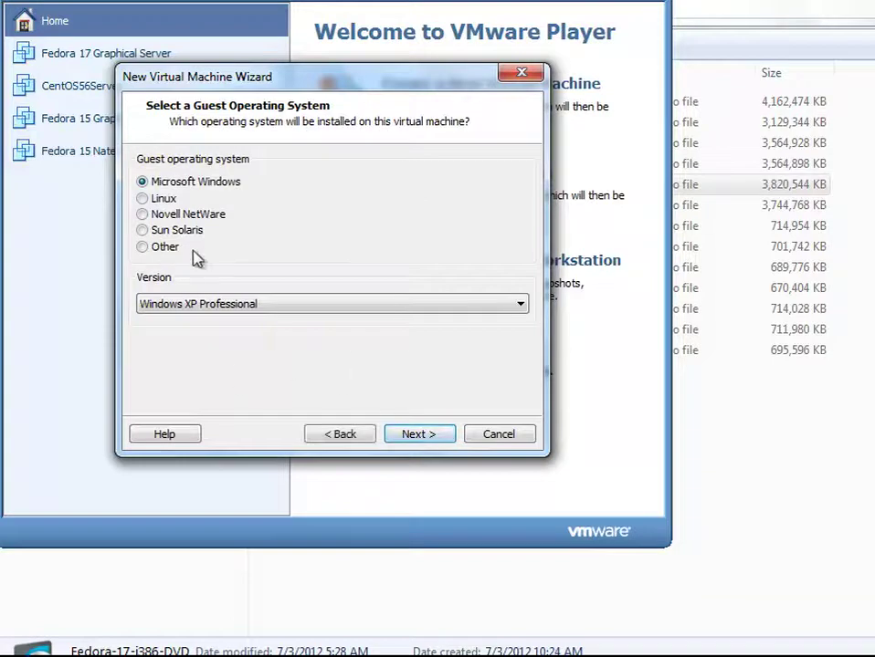
click(144, 199)
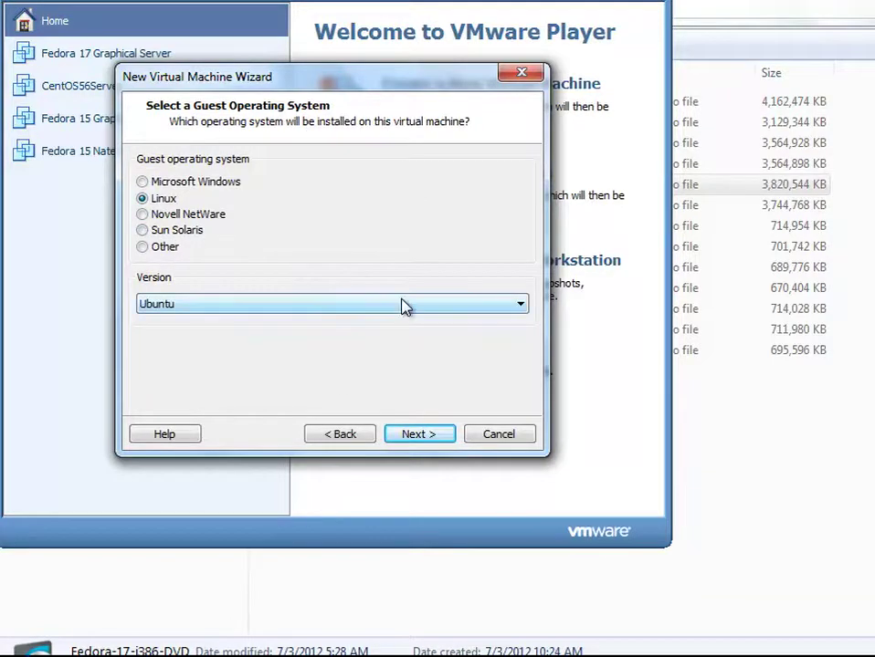
click(404, 305)
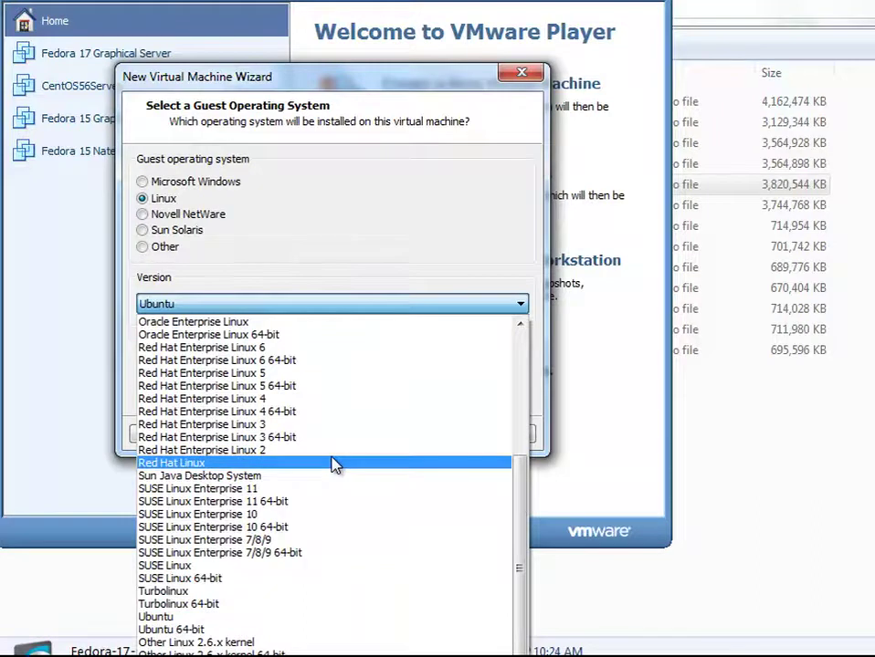
click(334, 466)
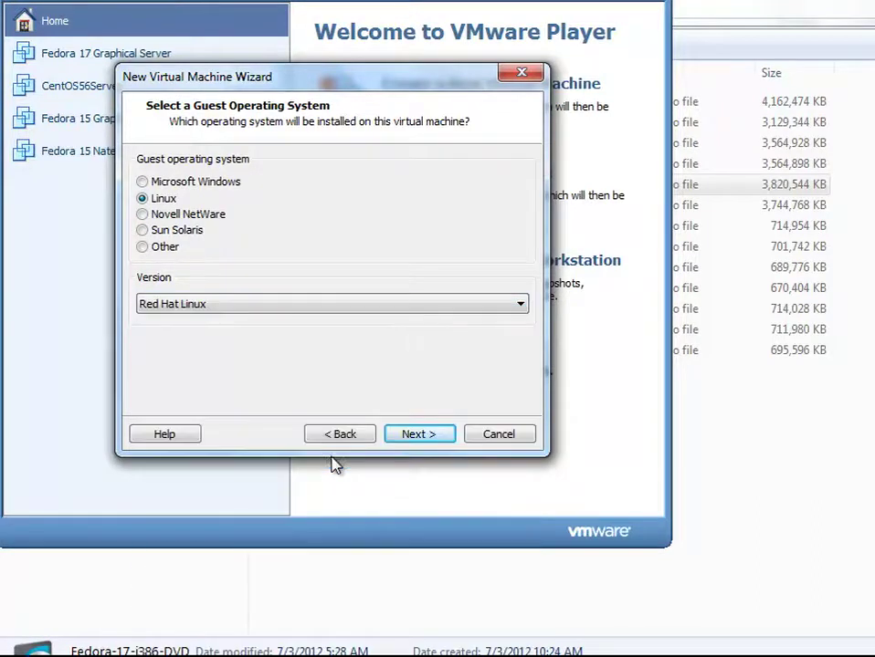
click(466, 310)
scroll(390, 418, up, 4)
scroll(387, 417, up, 1)
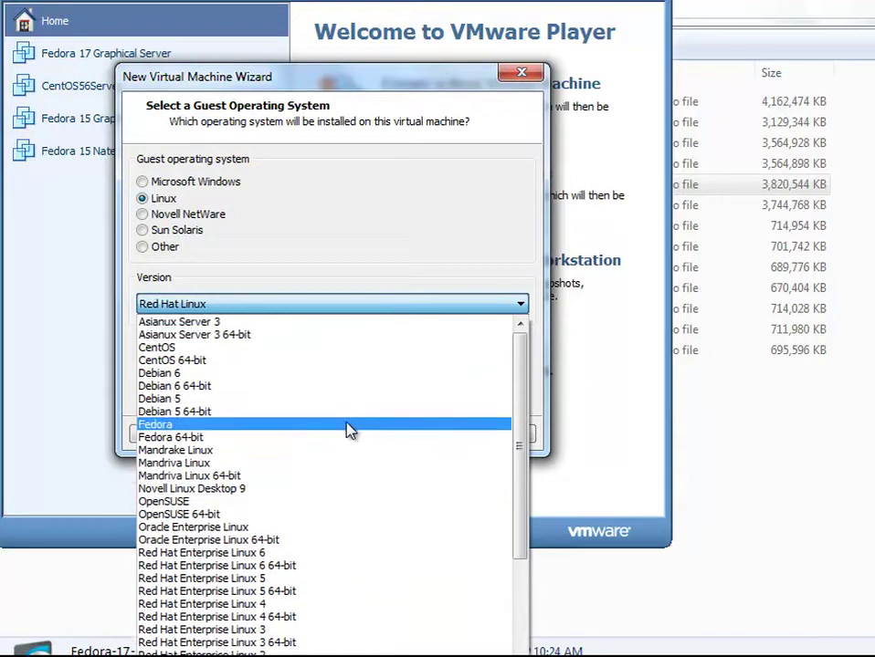
click(349, 425)
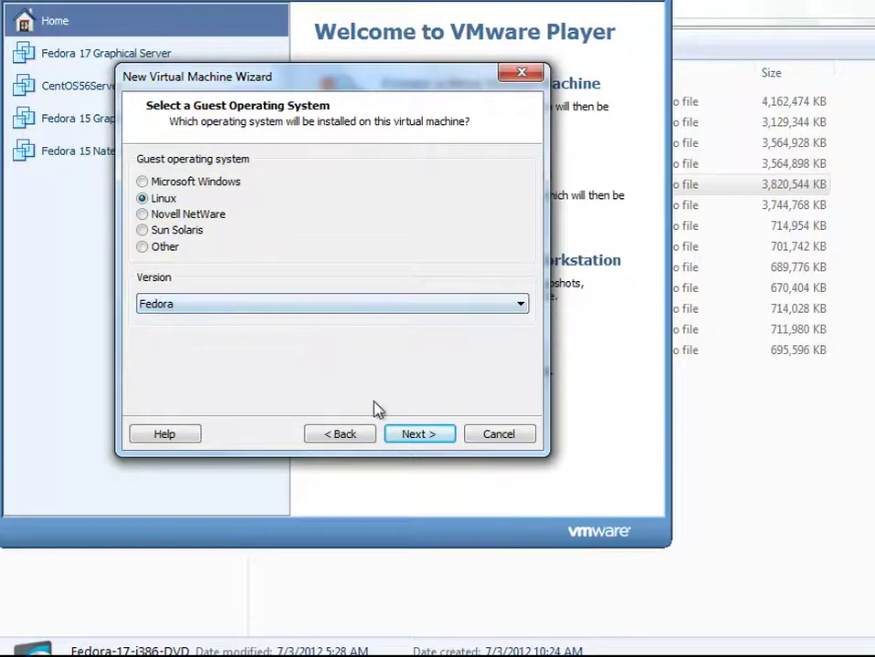
click(412, 435)
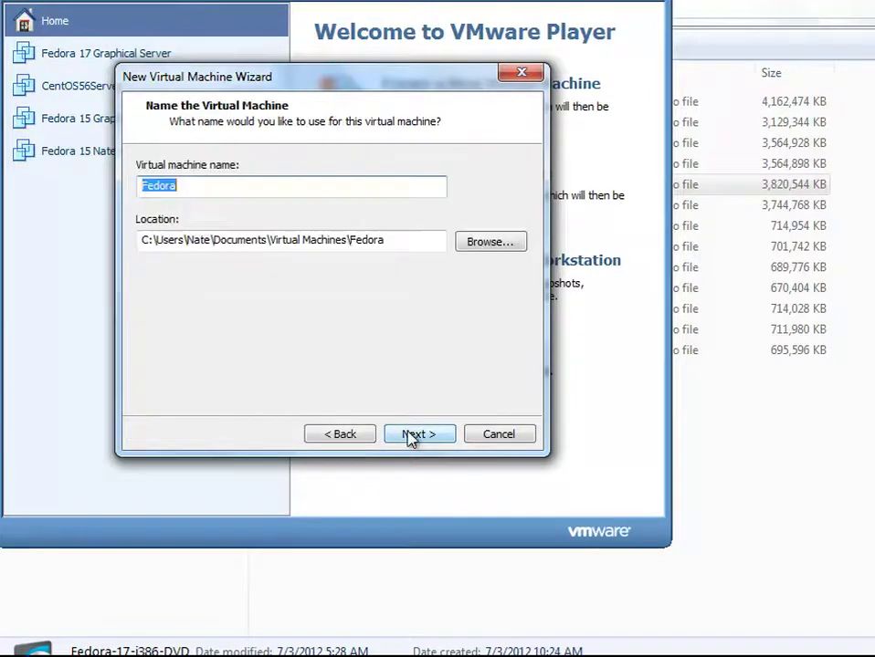
- Browse for a storage location and expand My Passport (E:) > Networking > Linux
click(485, 241)
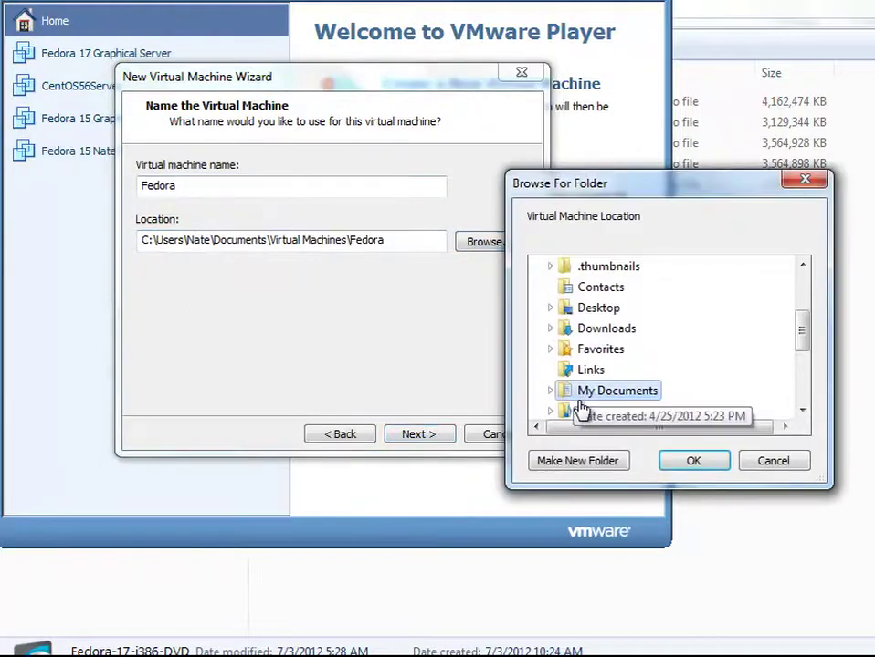
drag(801, 340, 806, 396)
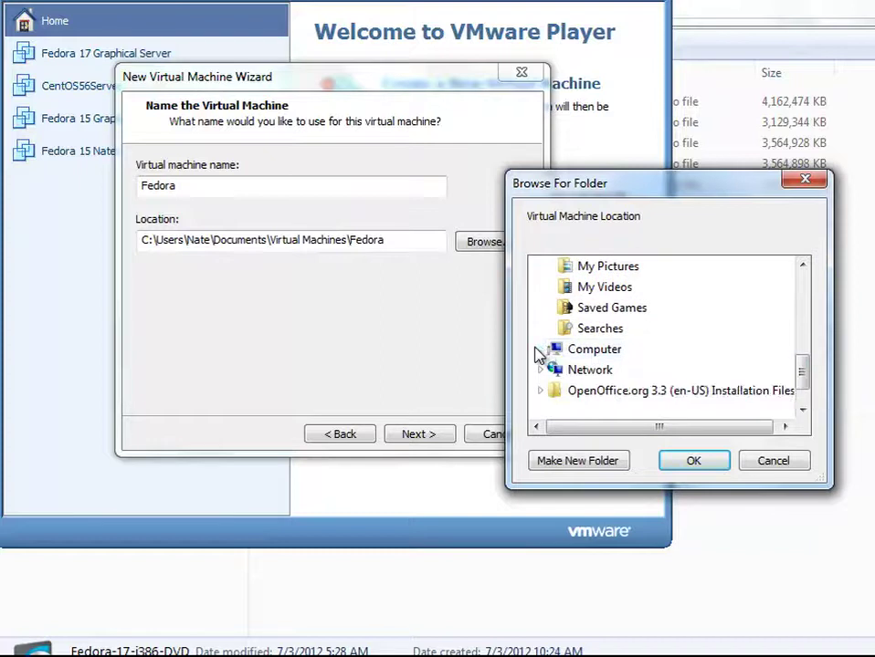
click(540, 351)
click(579, 391)
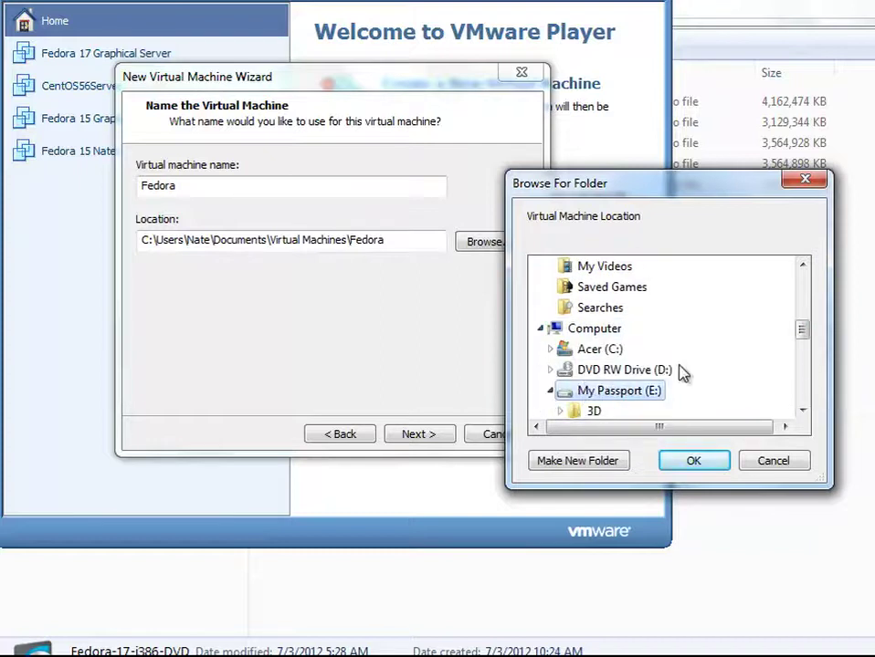
drag(800, 338, 802, 363)
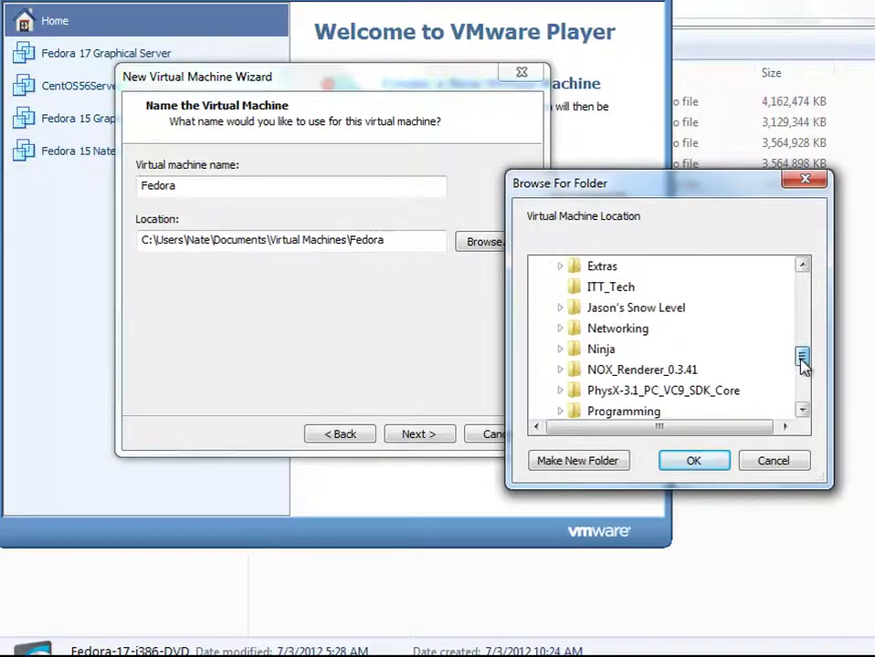
click(632, 332)
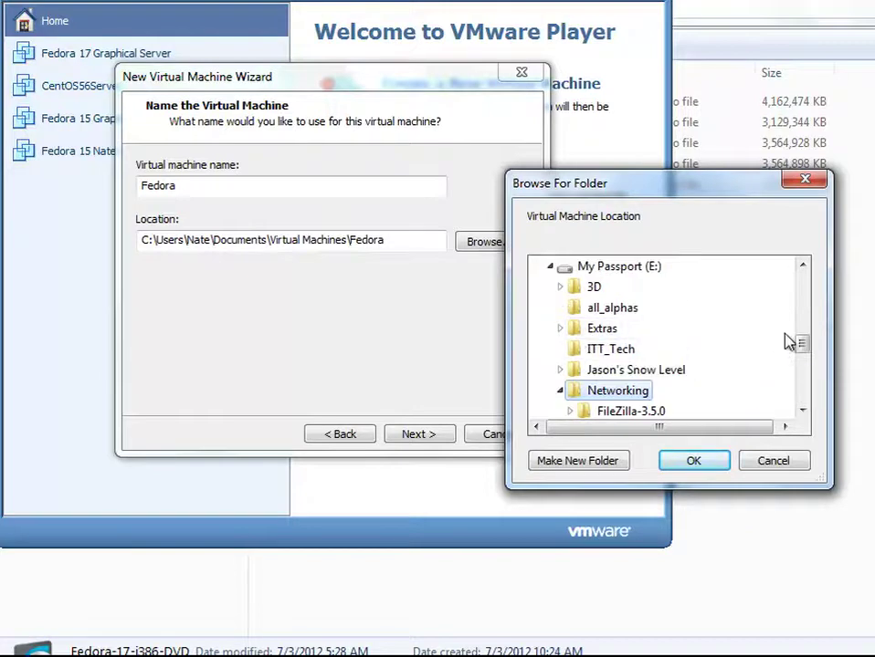
drag(803, 345, 803, 362)
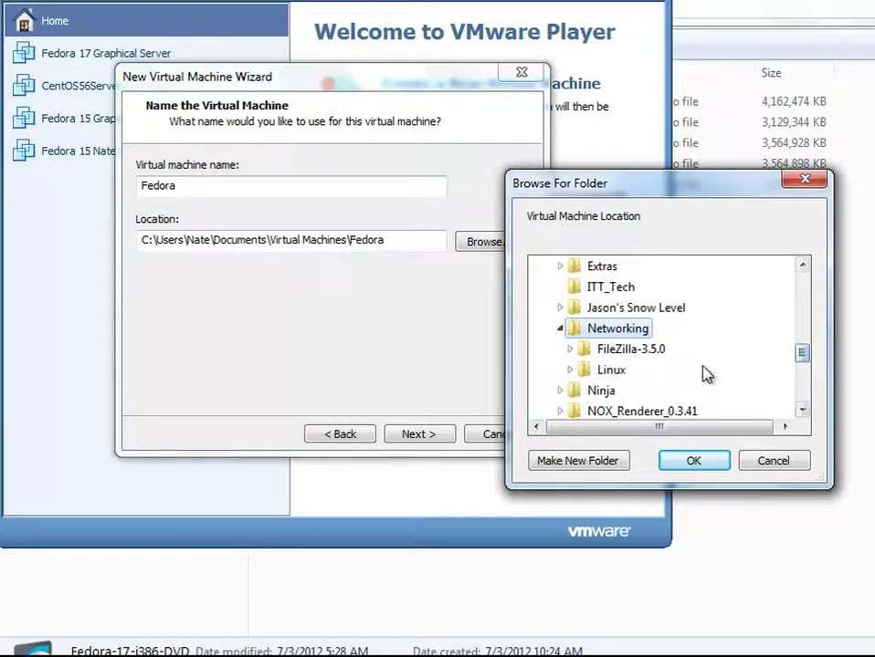
click(615, 378)
mouse_move(802, 333)
mouse_down()
mouse_move(802, 363)
mouse_move(803, 339)
mouse_up()
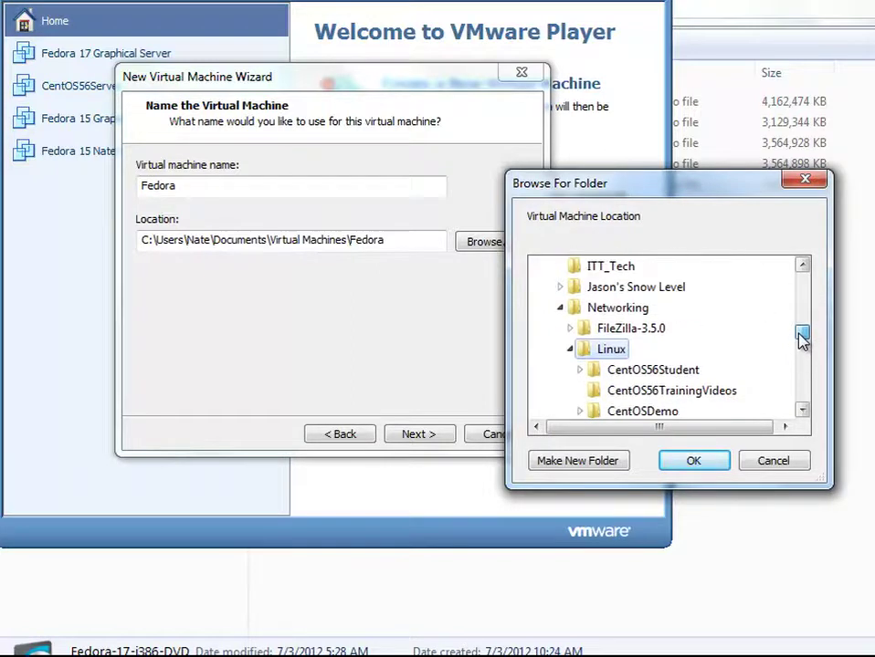
- Create a new folder named Fedora17Server inside Linux and accept it as the location
click(613, 469)
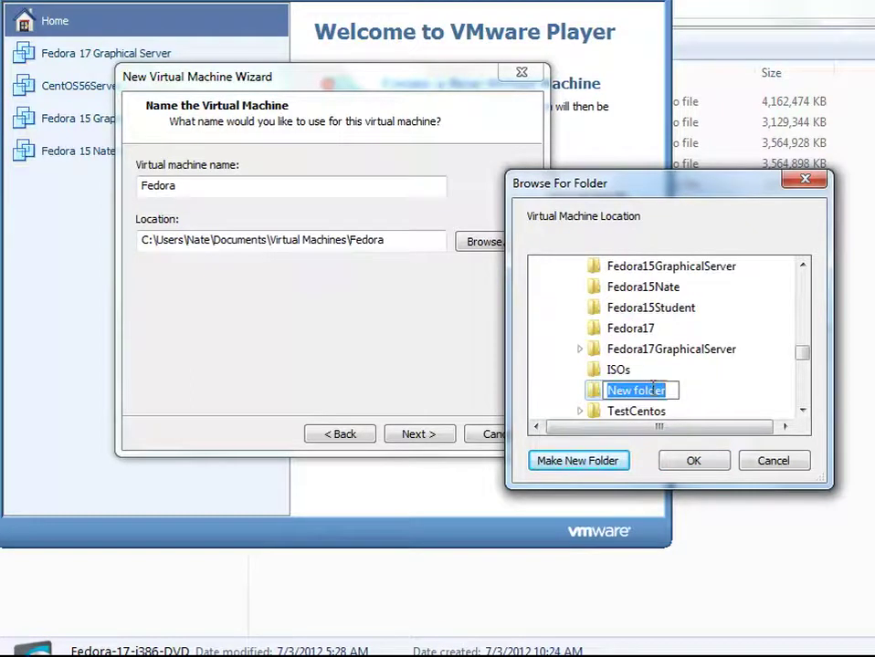
text(Fedora17)
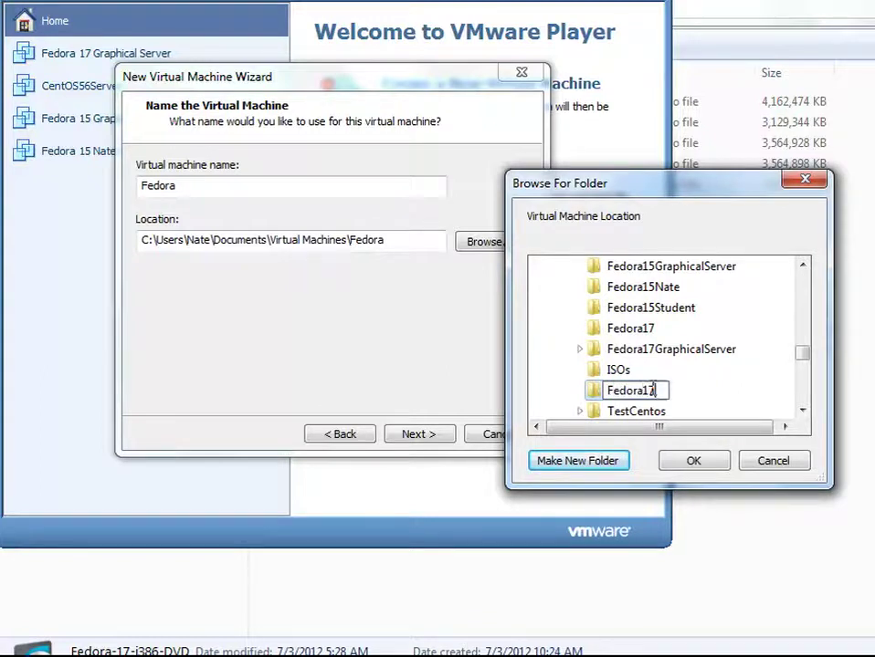
text(Serve)
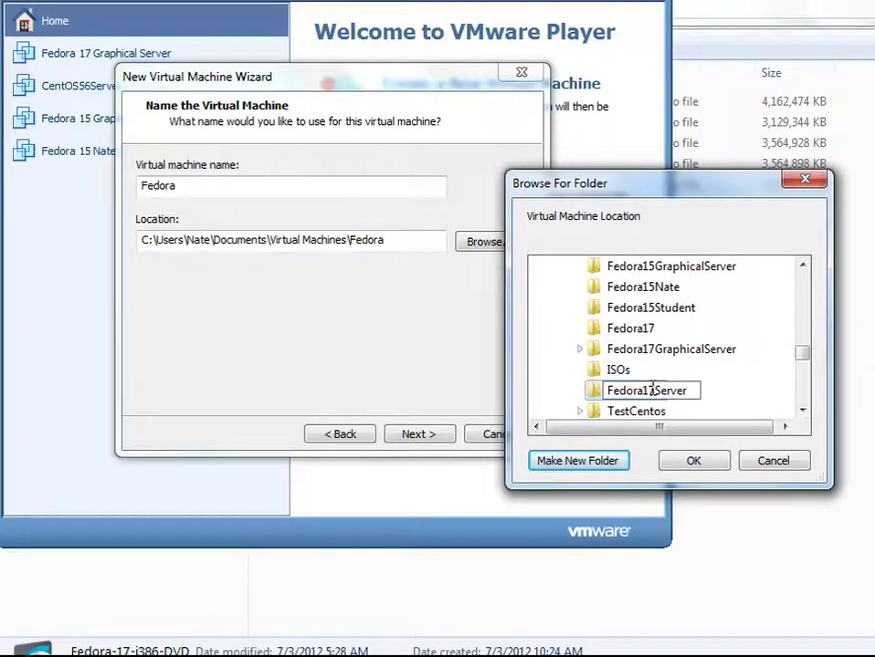
text(r)
key(Return)
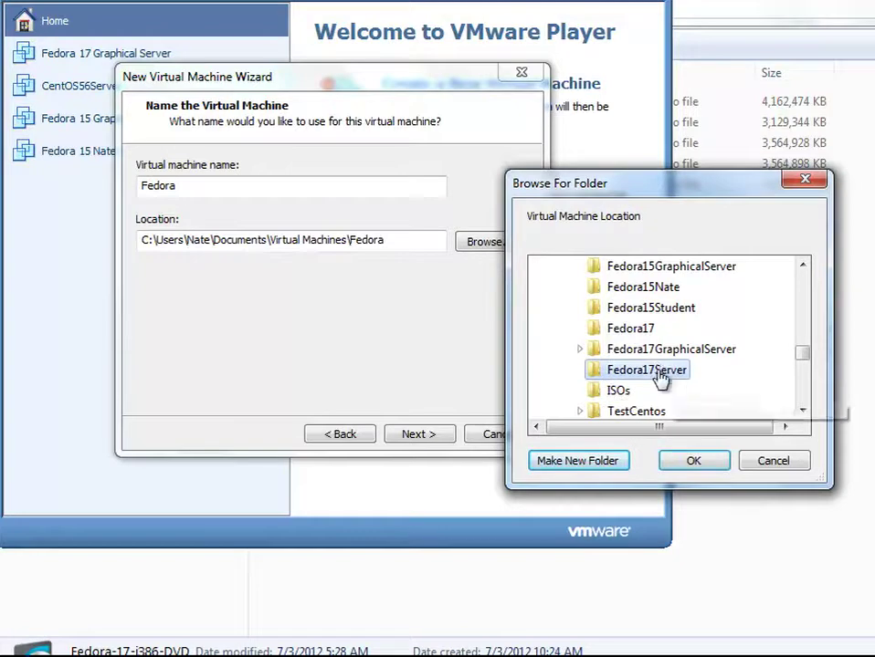
click(693, 462)
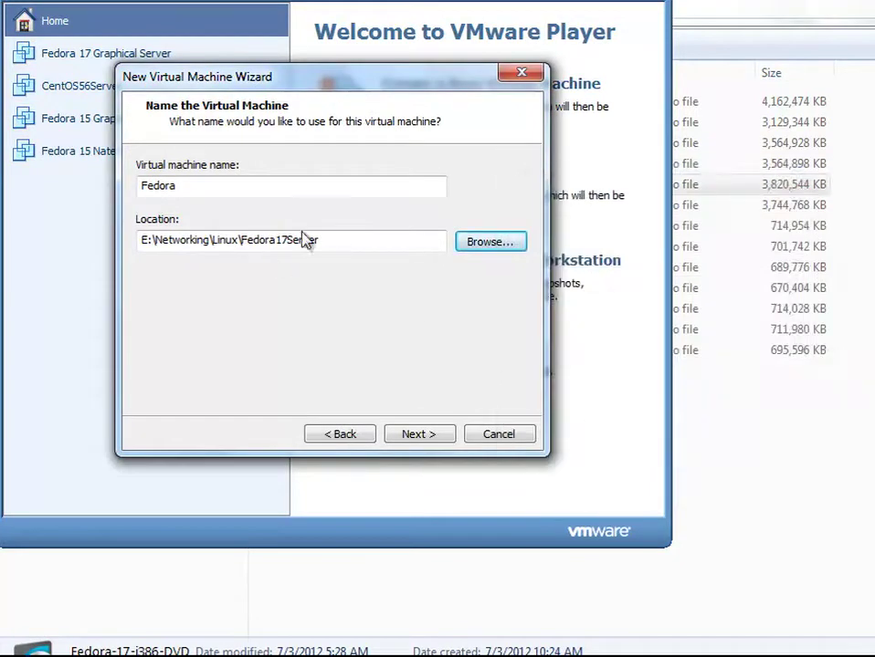
- Name the virtual machine 'Fedora 17 Server'
click(271, 187)
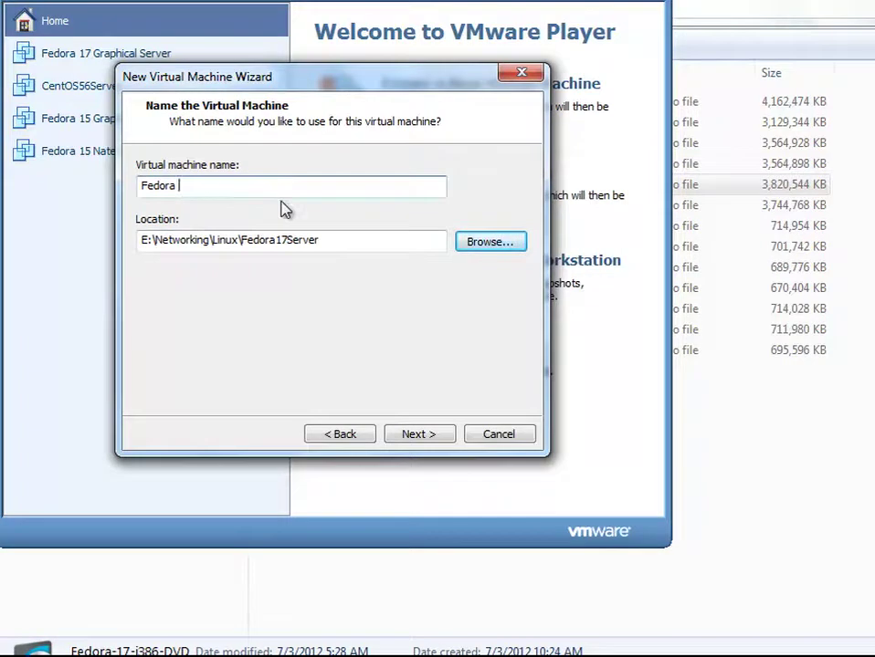
text(17 Server)
click(421, 436)
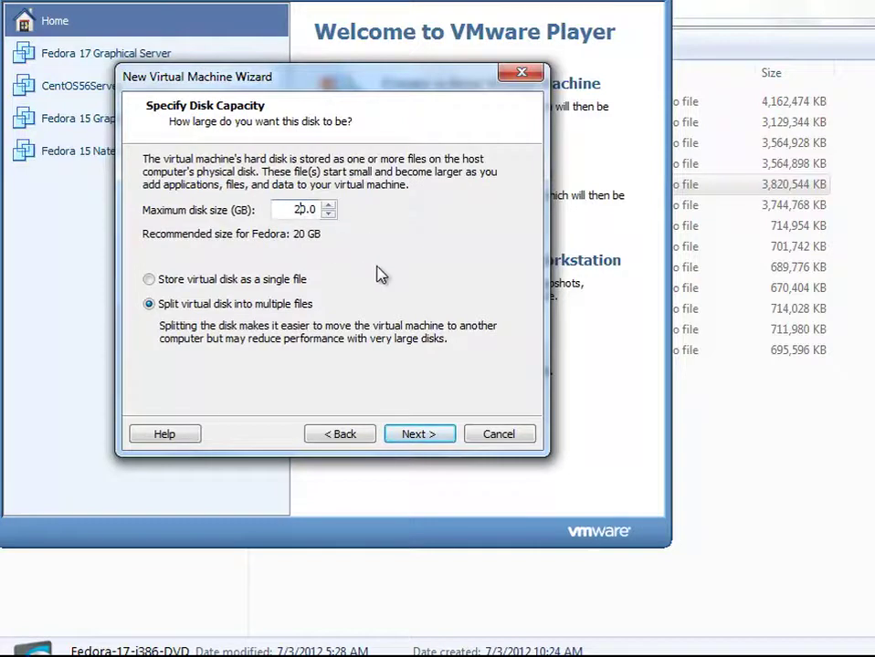
- Set the disk size to 50 GB, stored as a single file
key(BackSpace)
text(5)
click(297, 281)
click(412, 438)
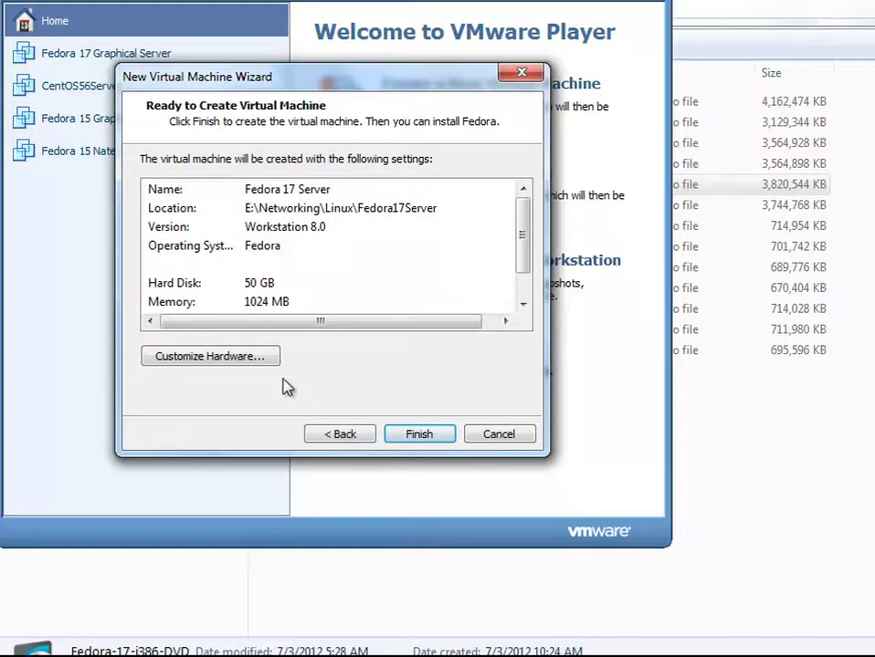
- In the hardware settings, raise the machine's memory to about 2 GB (1912 MB)
click(254, 362)
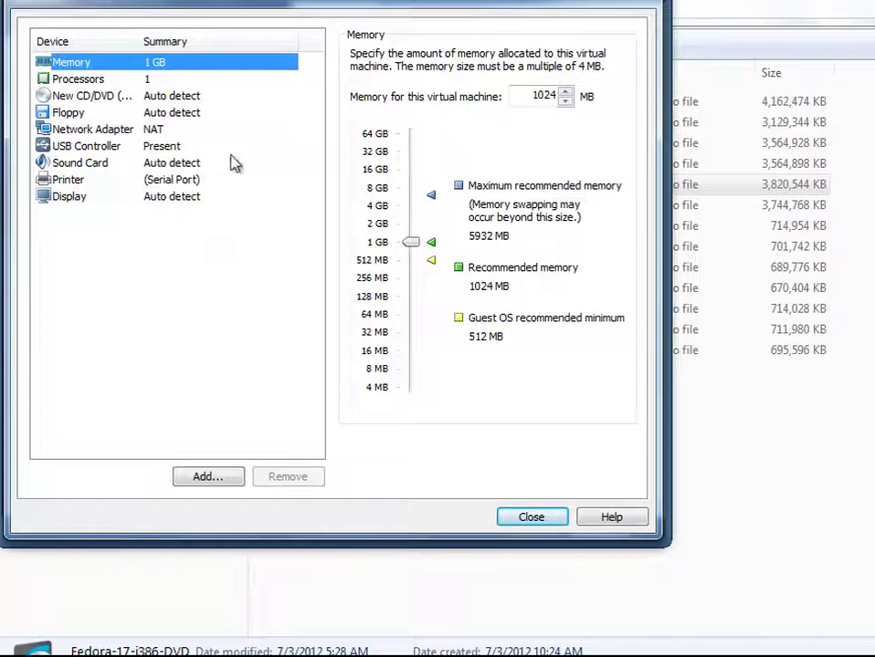
drag(412, 250, 417, 230)
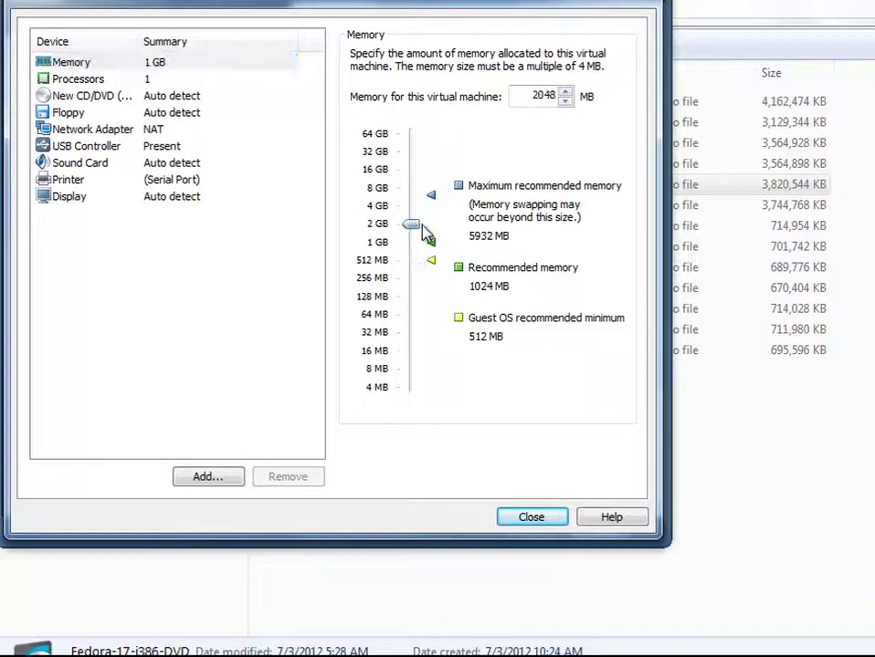
click(175, 81)
- Point the CD/DVD drive at the Fedora-17-i386-DVD ISO image in Linux > ISOs
click(182, 99)
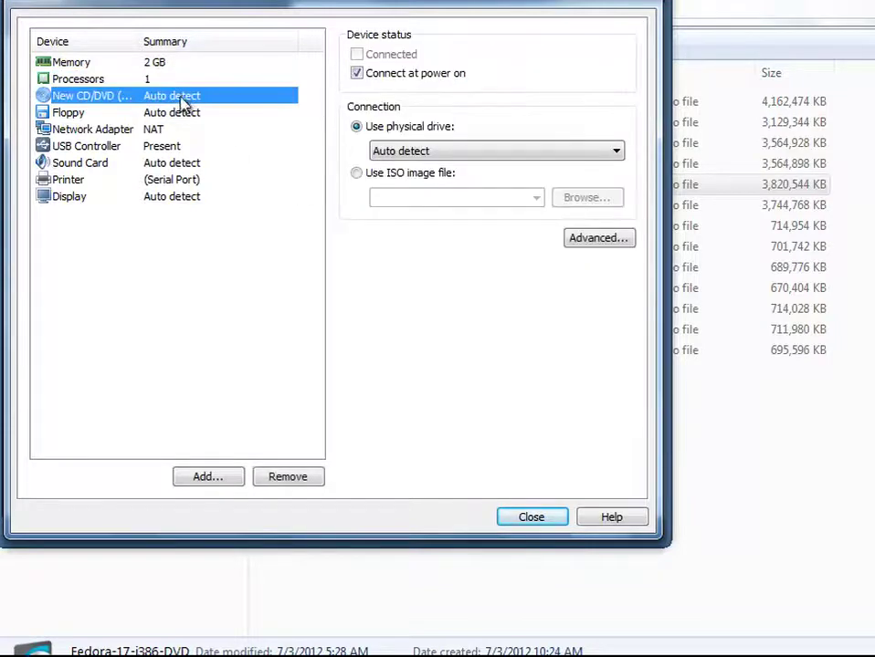
click(356, 174)
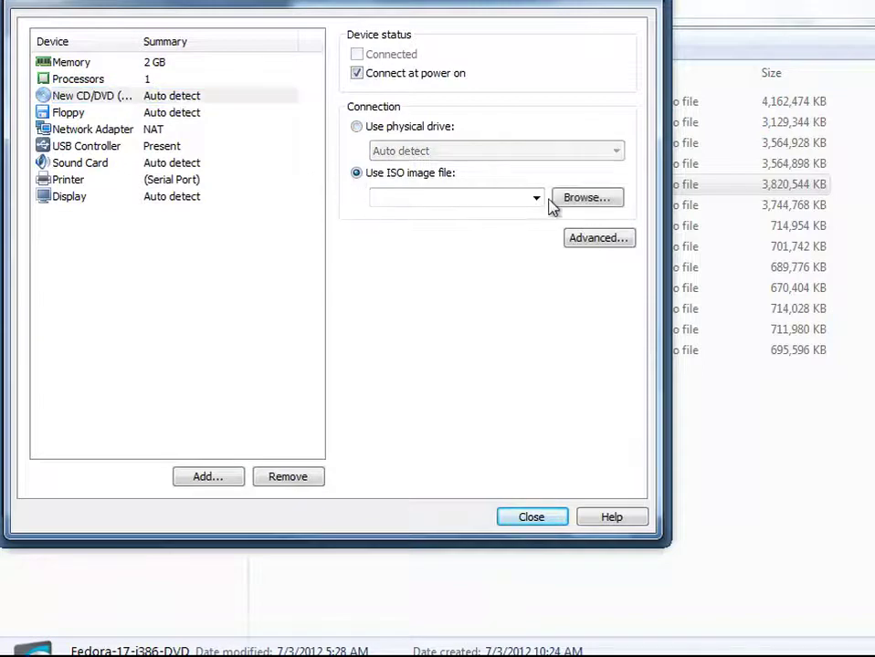
click(575, 203)
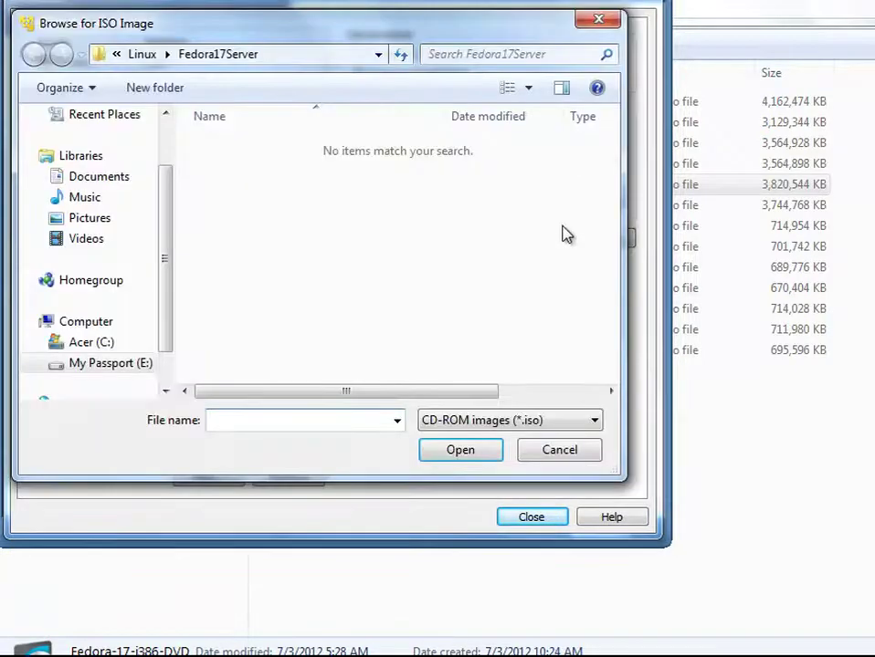
click(158, 54)
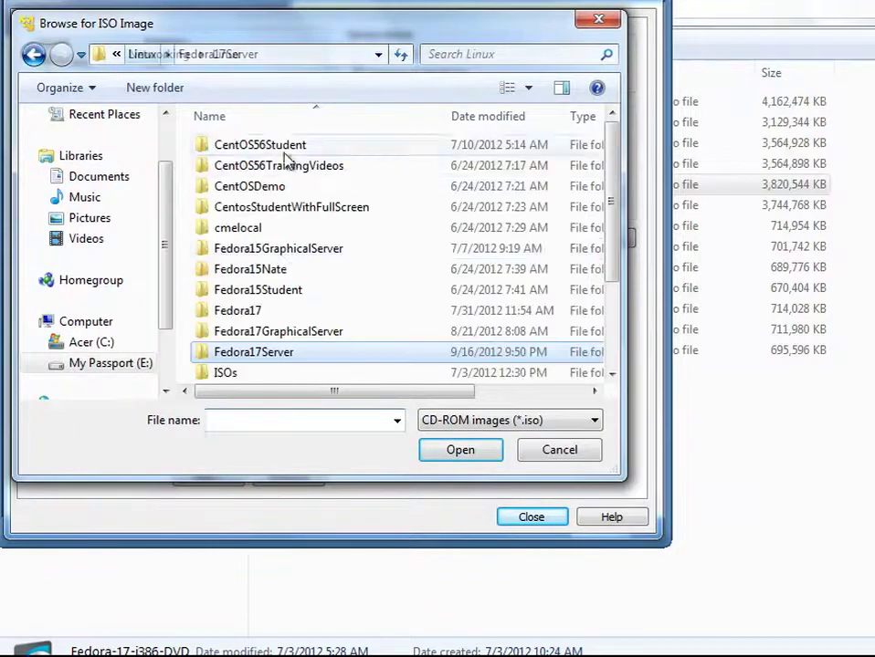
double_click(233, 374)
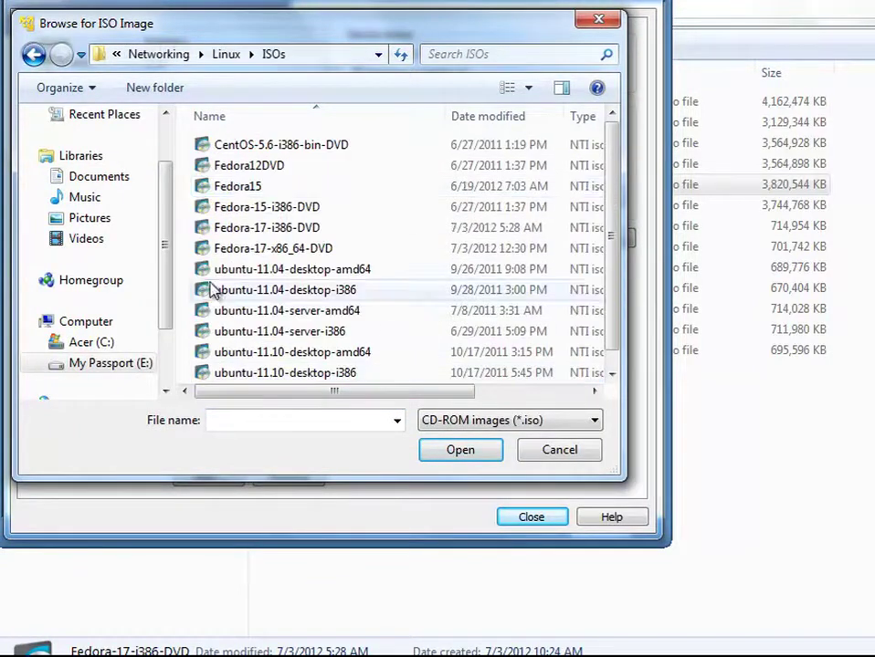
click(292, 230)
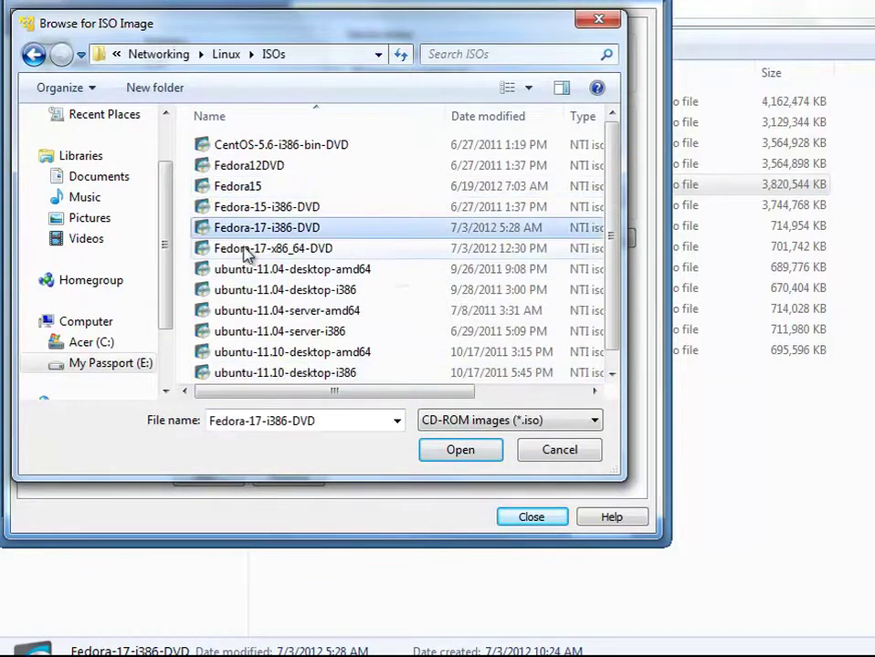
click(451, 453)
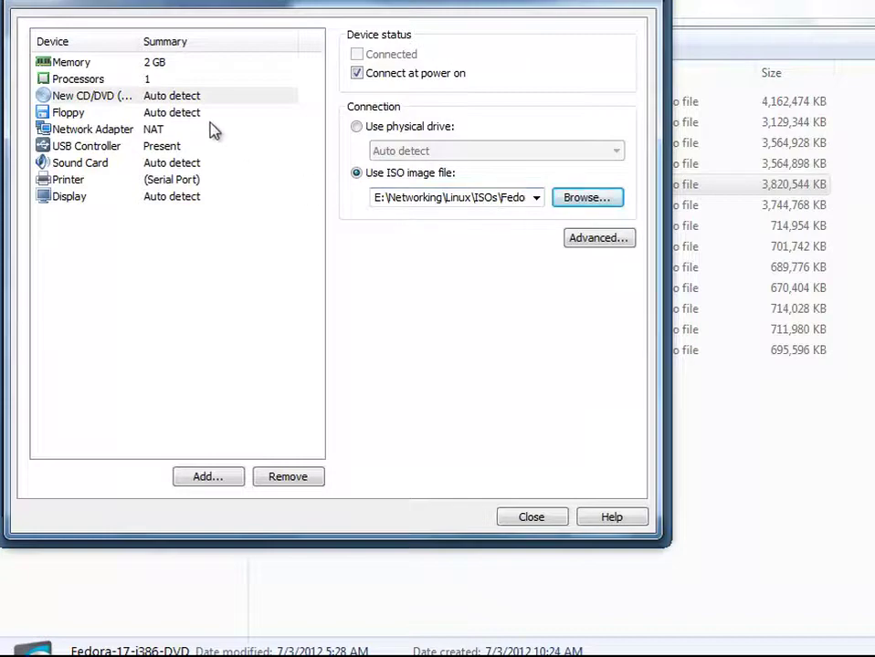
- Set the network adapter to Bridged and replicate the physical network connection state
click(210, 117)
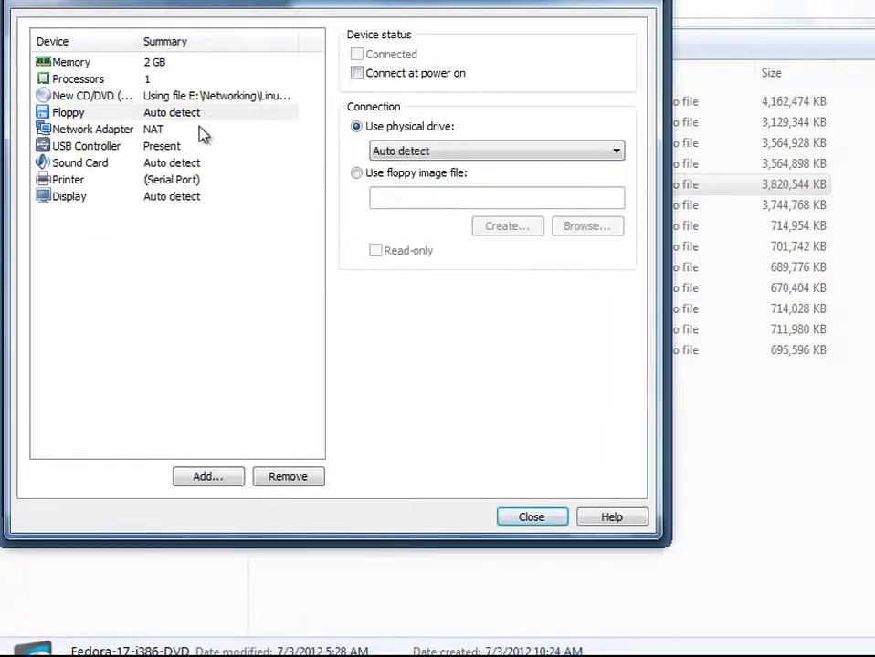
click(204, 131)
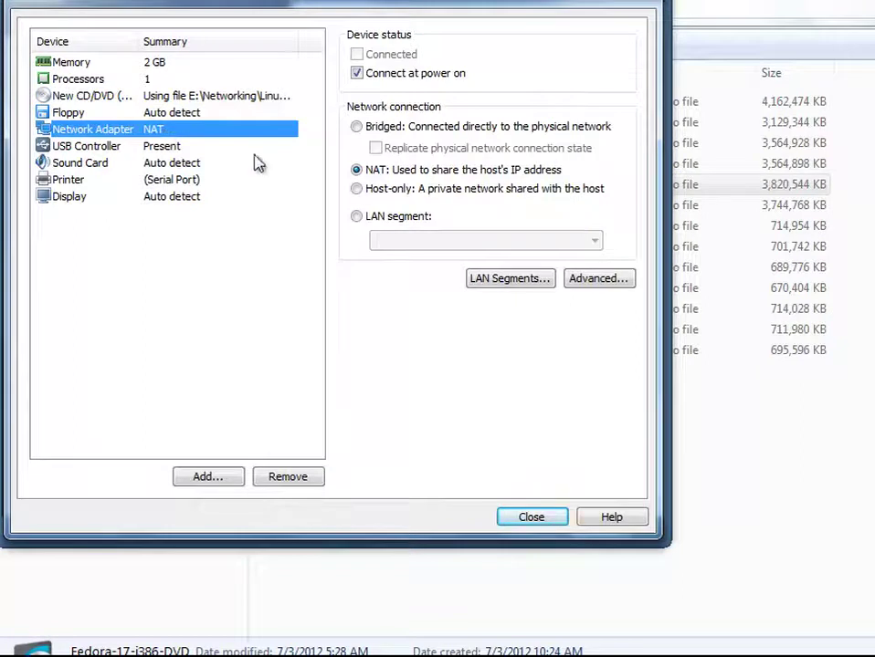
click(357, 126)
click(376, 149)
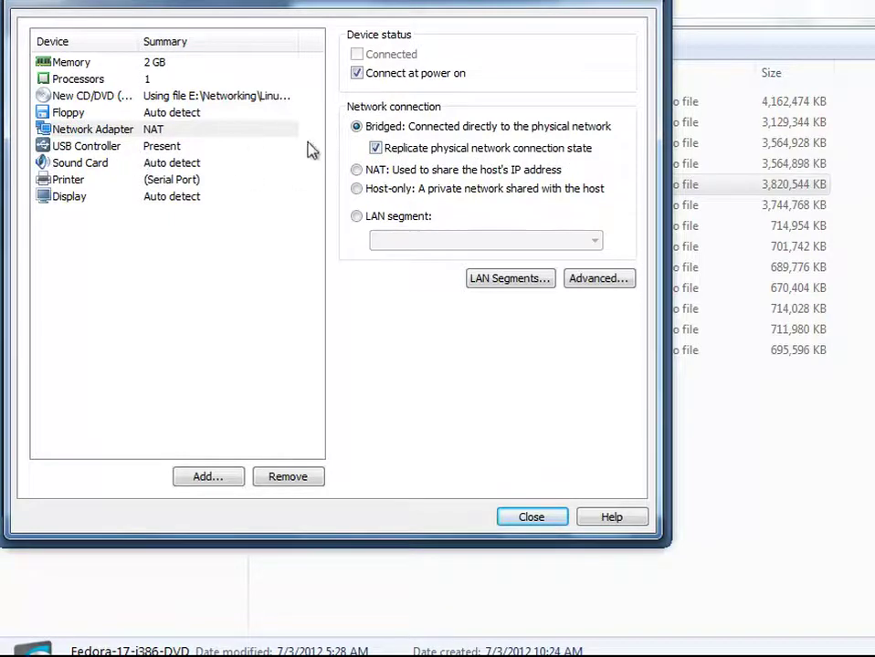
- Review the USB, sound, printer and display settings, then close the hardware dialog
click(90, 148)
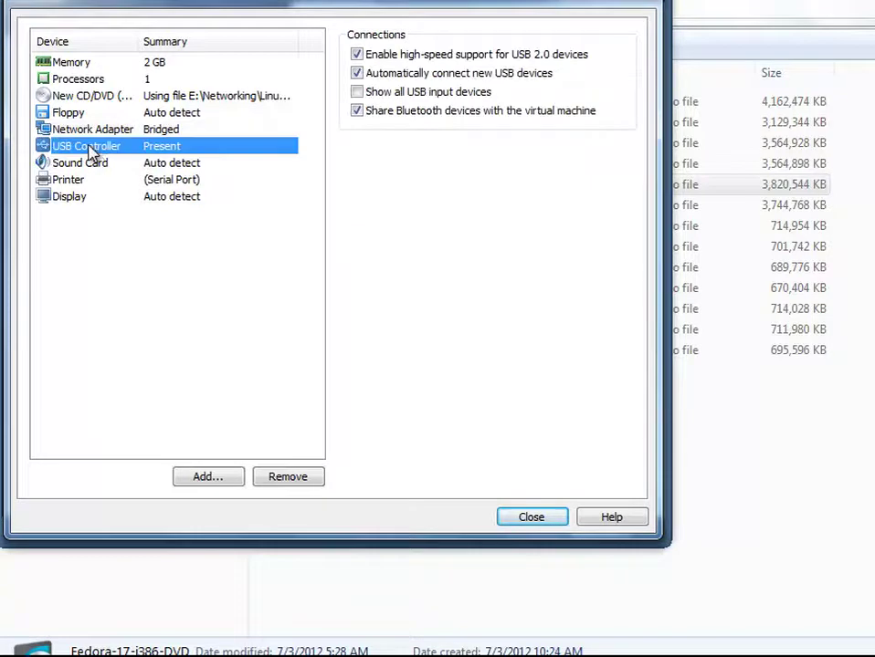
click(98, 163)
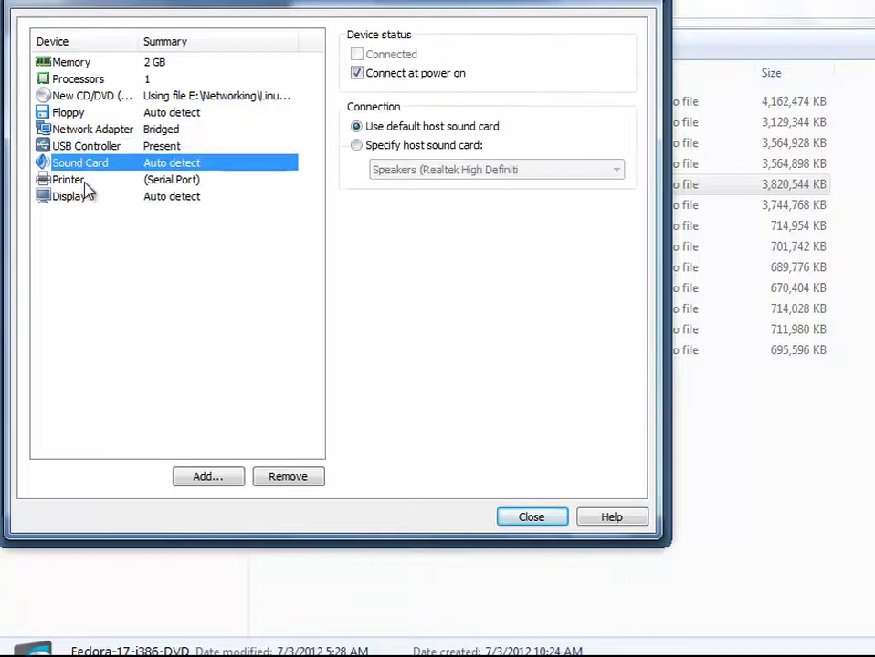
click(87, 185)
click(83, 198)
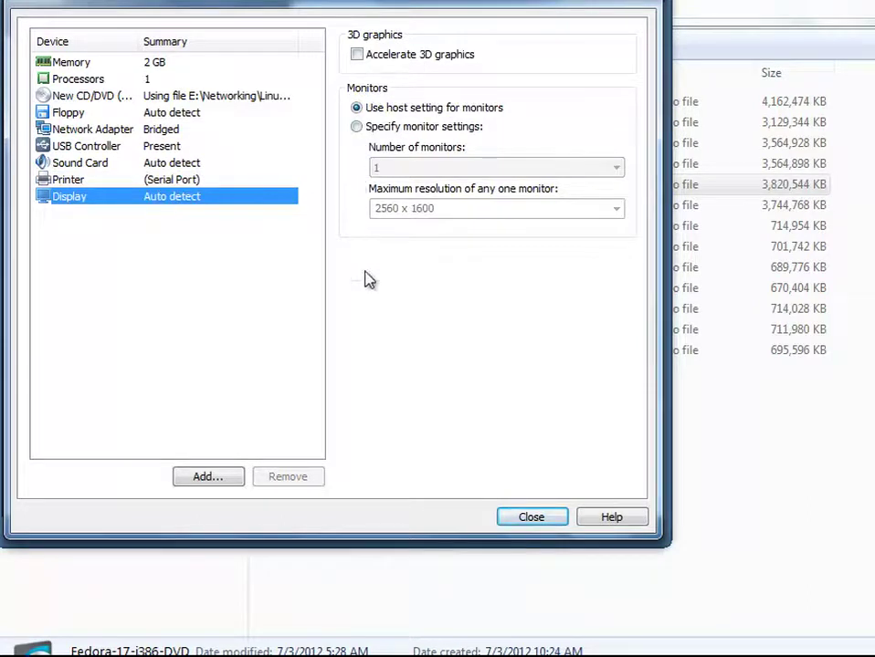
click(524, 521)
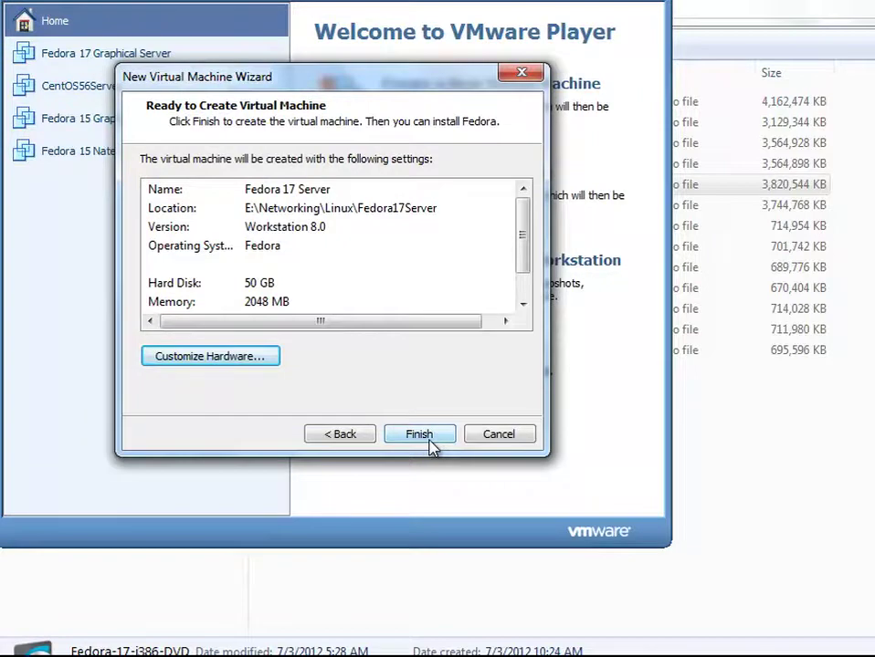
- Finish the wizard and power on Fedora 17 Server from the library
click(435, 442)
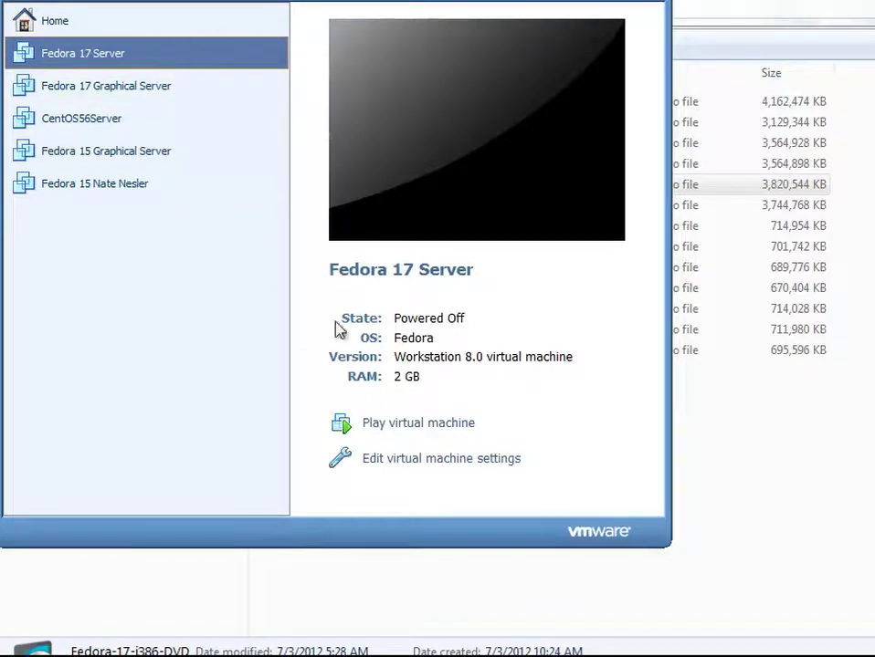
double_click(202, 55)
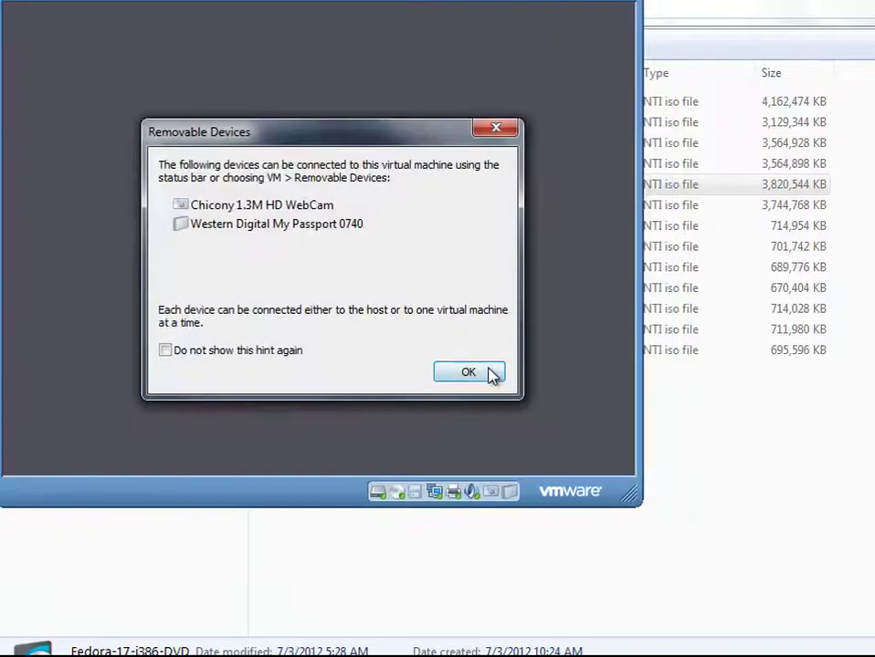
- Dismiss the removable devices hint, enlarge the VM window, and choose Install or upgrade Fedora
click(490, 375)
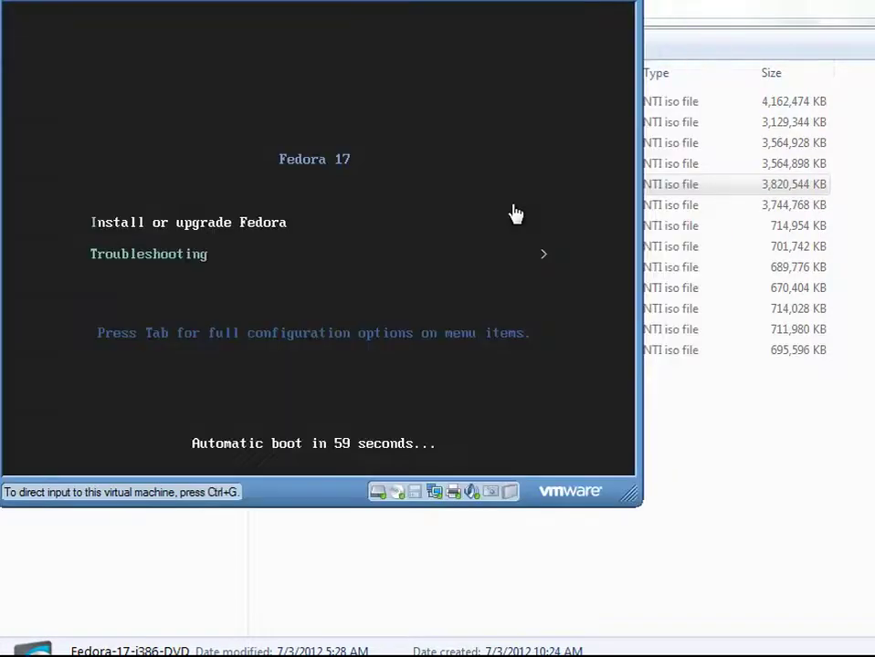
click(173, 232)
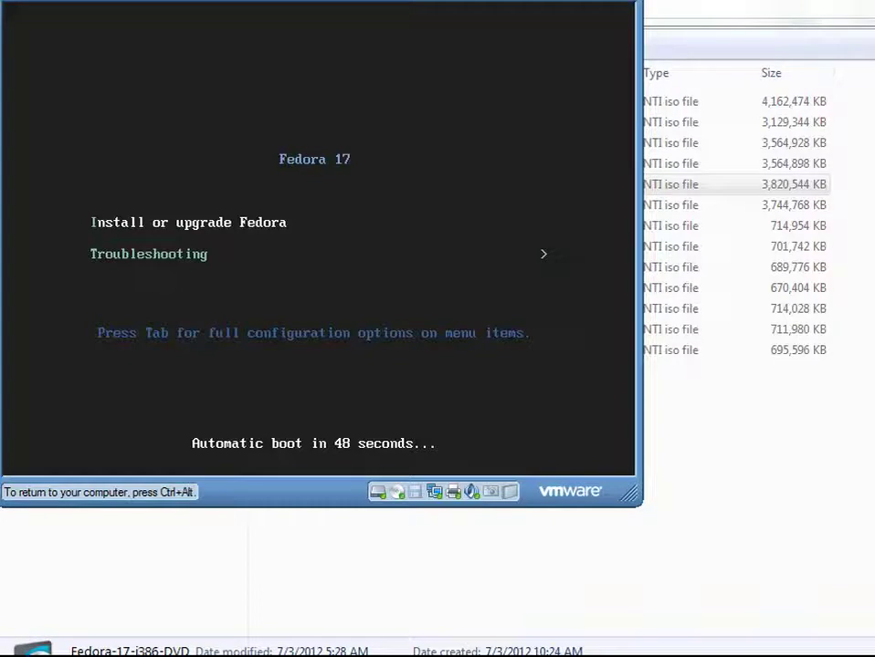
key(ctrl+alt)
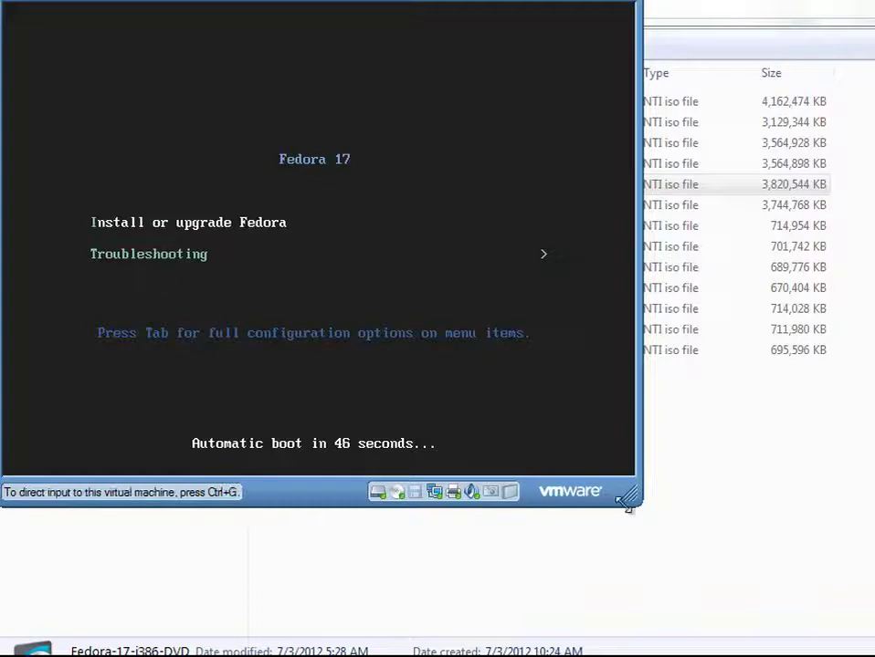
drag(630, 495, 874, 656)
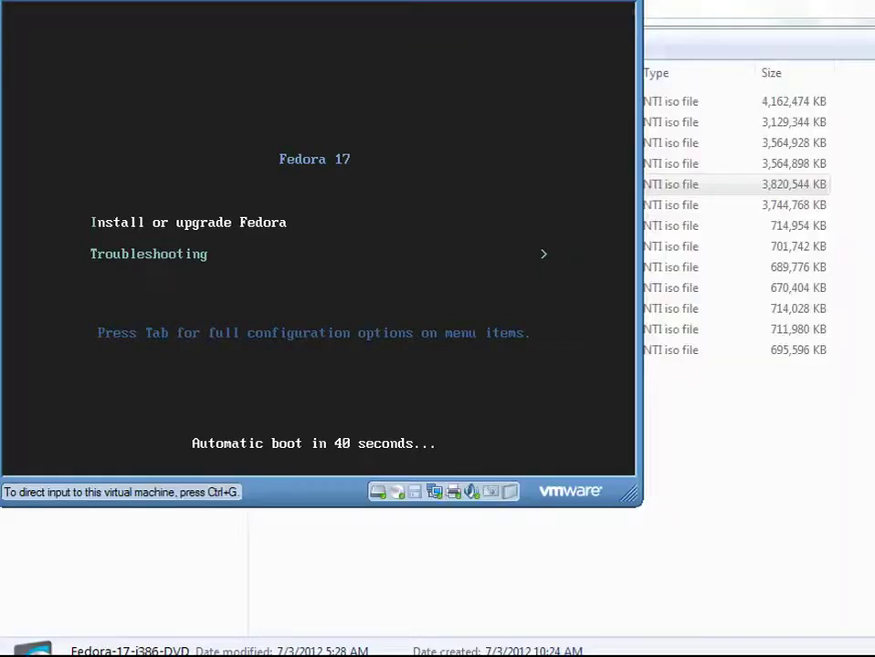
drag(630, 495, 874, 656)
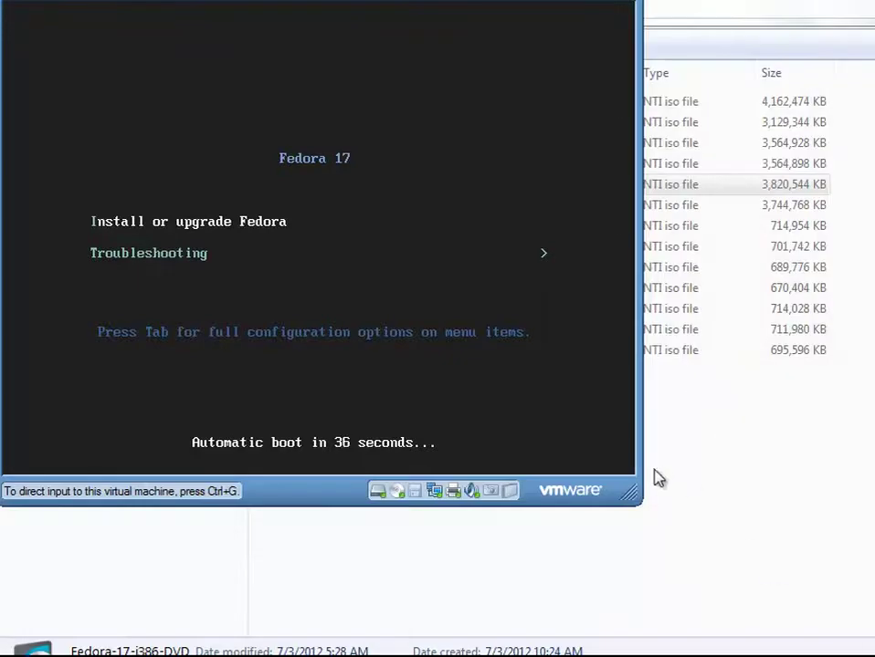
drag(629, 486, 873, 656)
drag(630, 494, 772, 602)
click(259, 225)
key(Return)
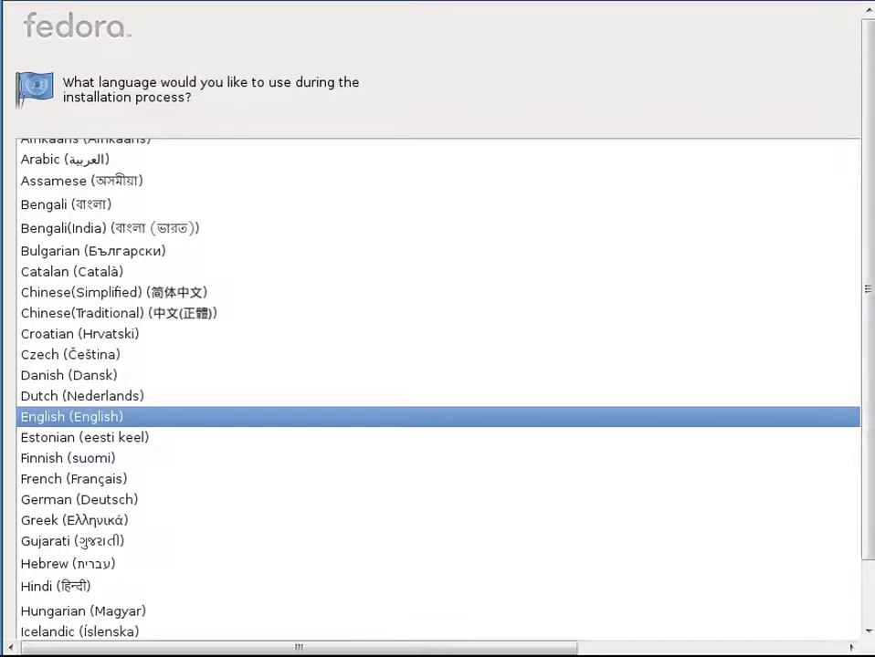
- Wait for the installer's language list to load and scroll through it, keeping English selected
drag(865, 550, 868, 636)
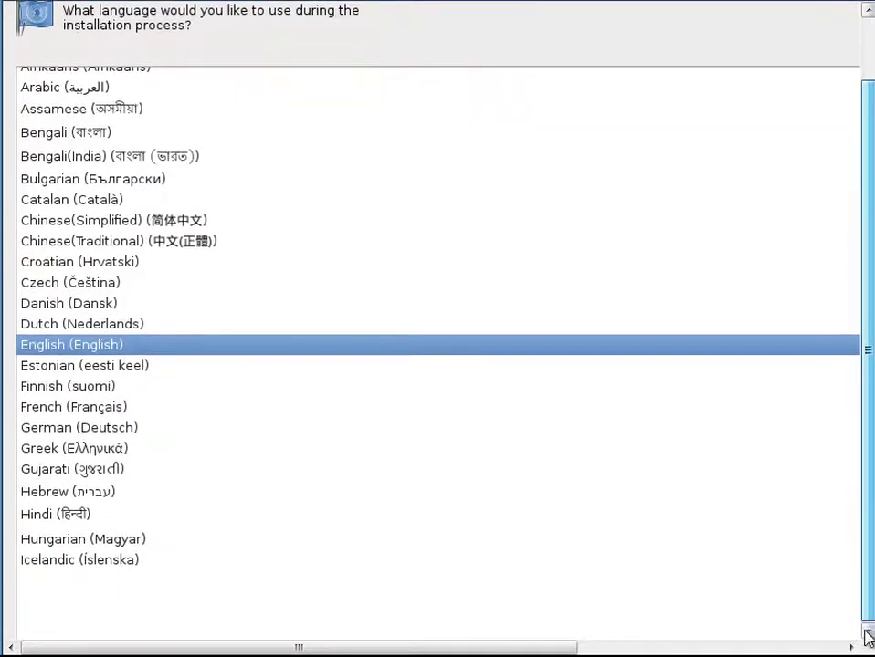
mouse_move(297, 648)
mouse_down()
mouse_move(562, 647)
mouse_move(298, 648)
mouse_up()
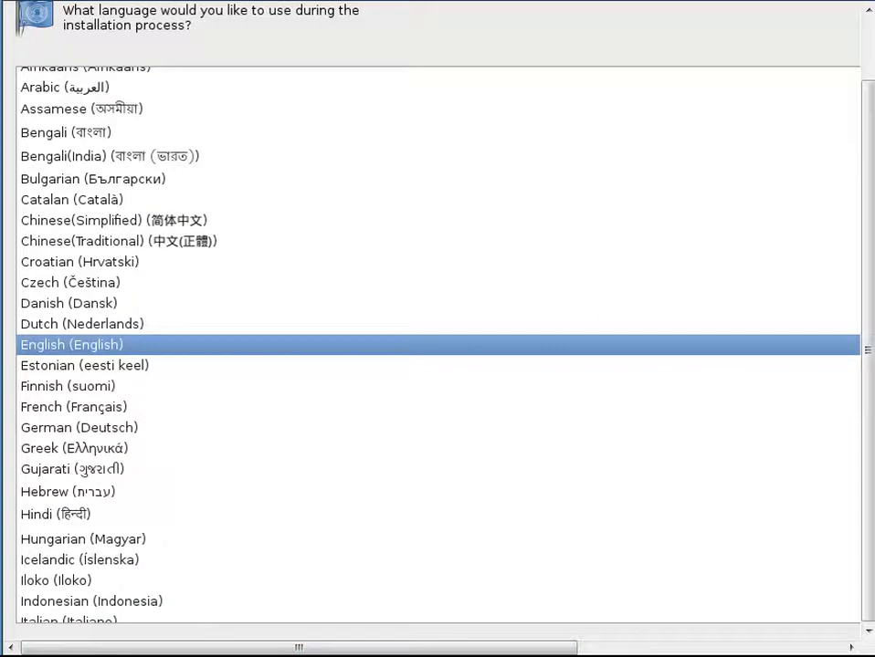
click(434, 347)
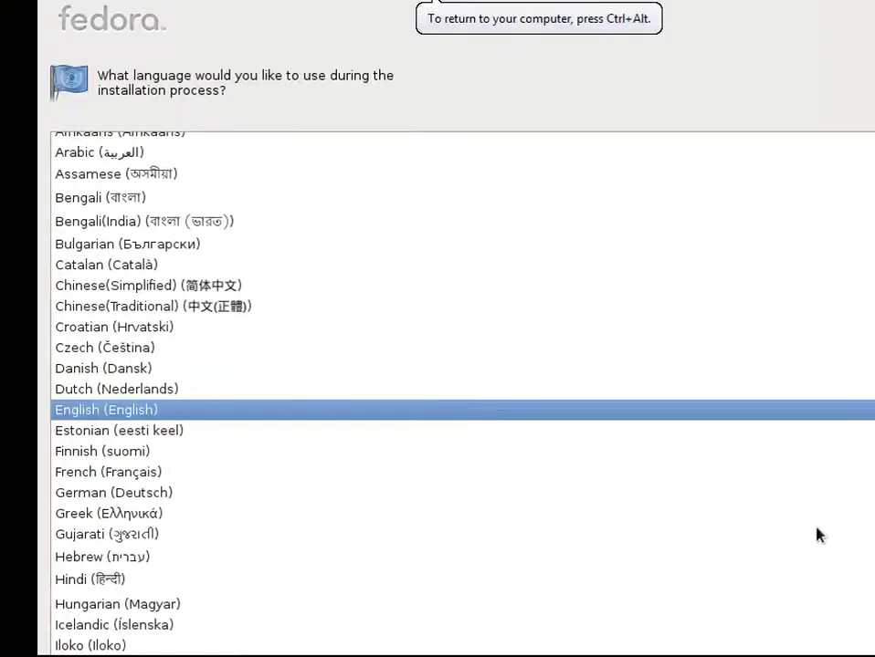
scroll(819, 536, down, 2)
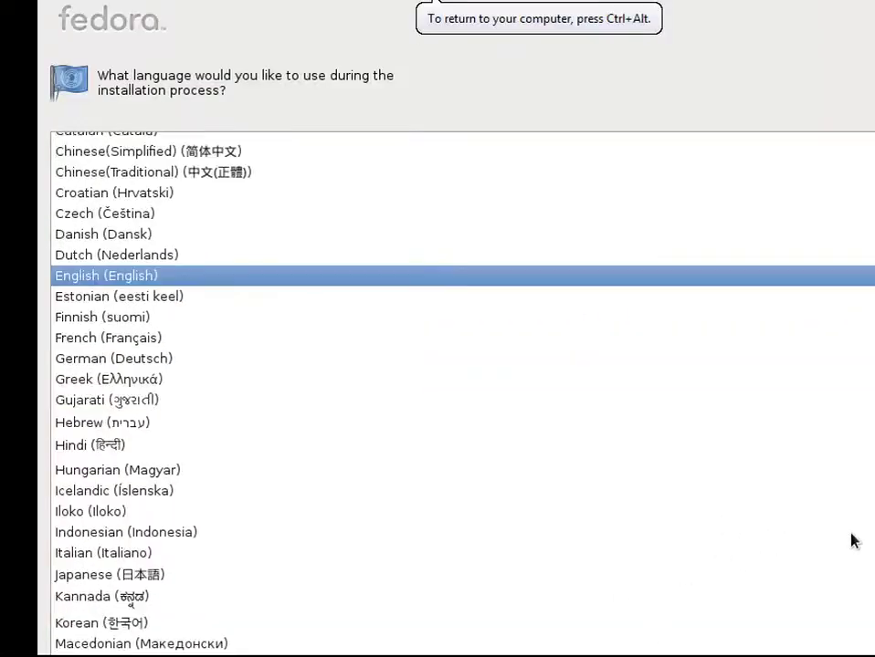
scroll(857, 542, up, 2)
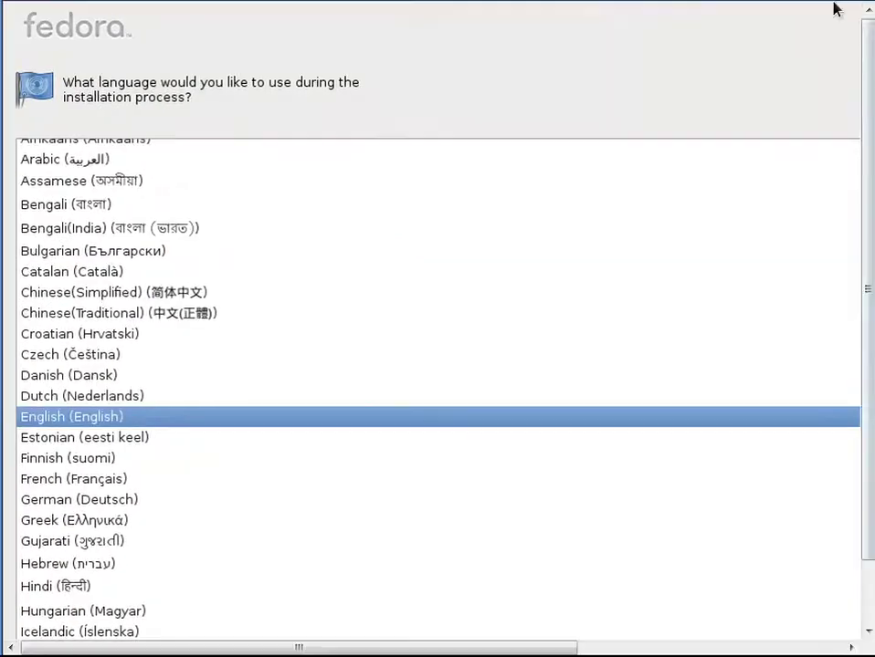
scroll(853, 429, down, 2)
scroll(867, 465, up, 2)
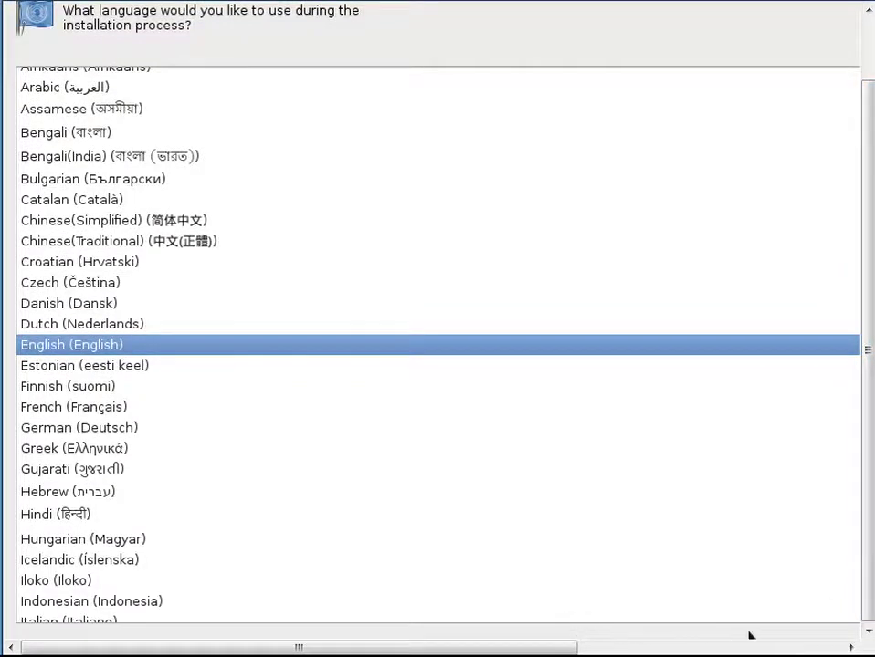
drag(437, 650, 730, 640)
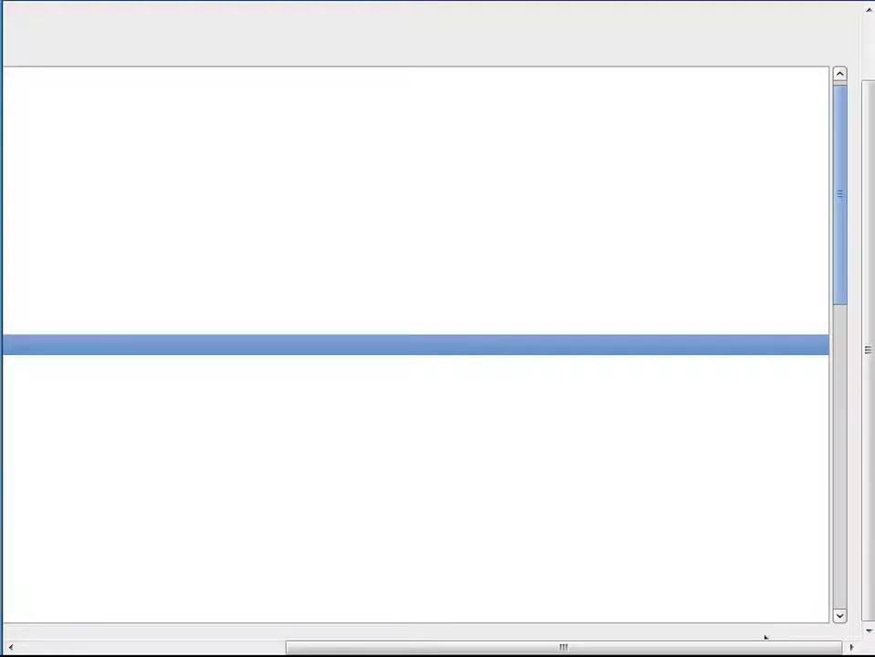
- Keep the U.S. English keyboard layout and continue to the storage devices page
key(End)
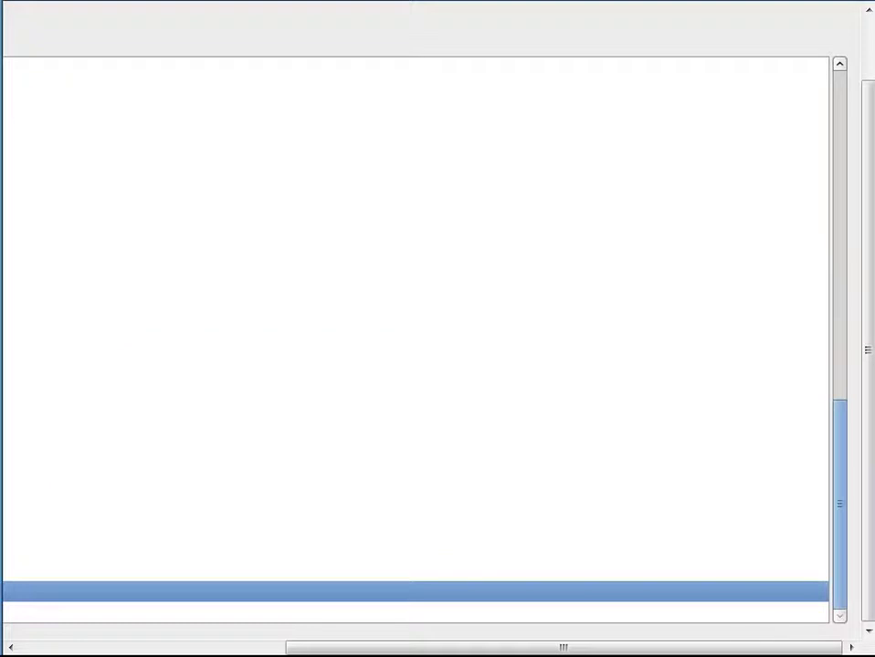
drag(518, 650, 209, 652)
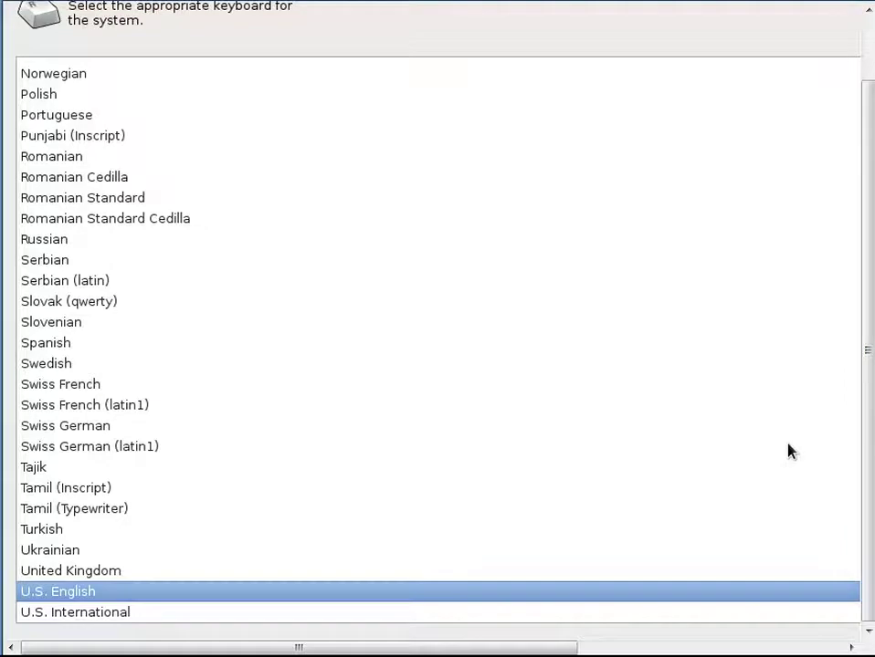
key(Return)
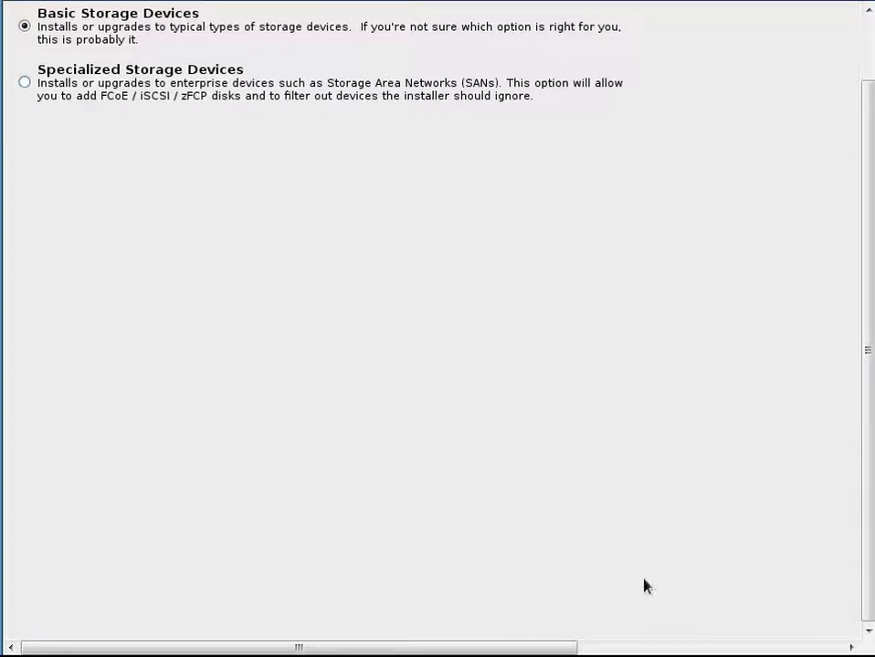
- Keep Basic Storage Devices and agree to discard any data on the blank 51200 MB disk
key(Tab)
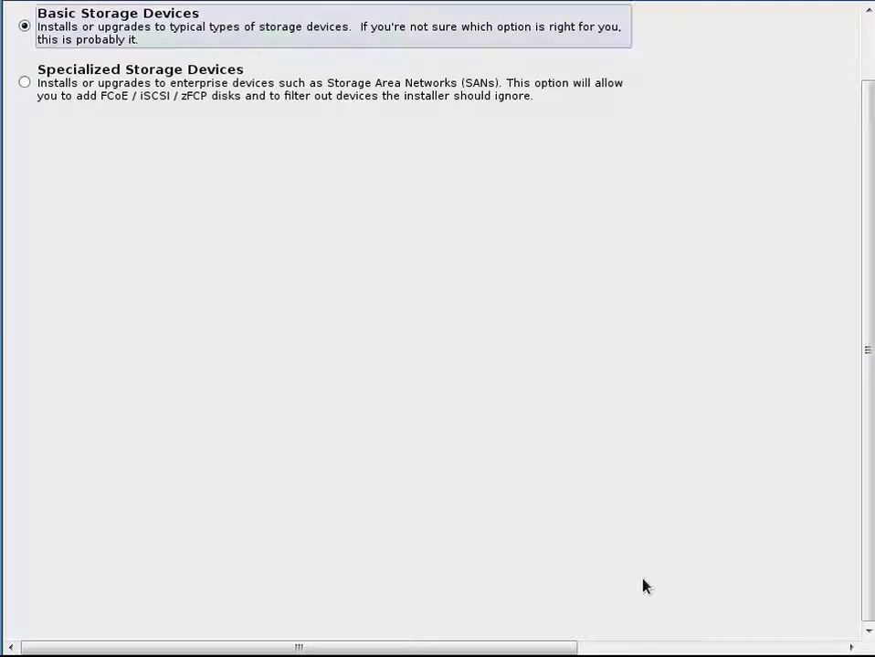
key(Tab)
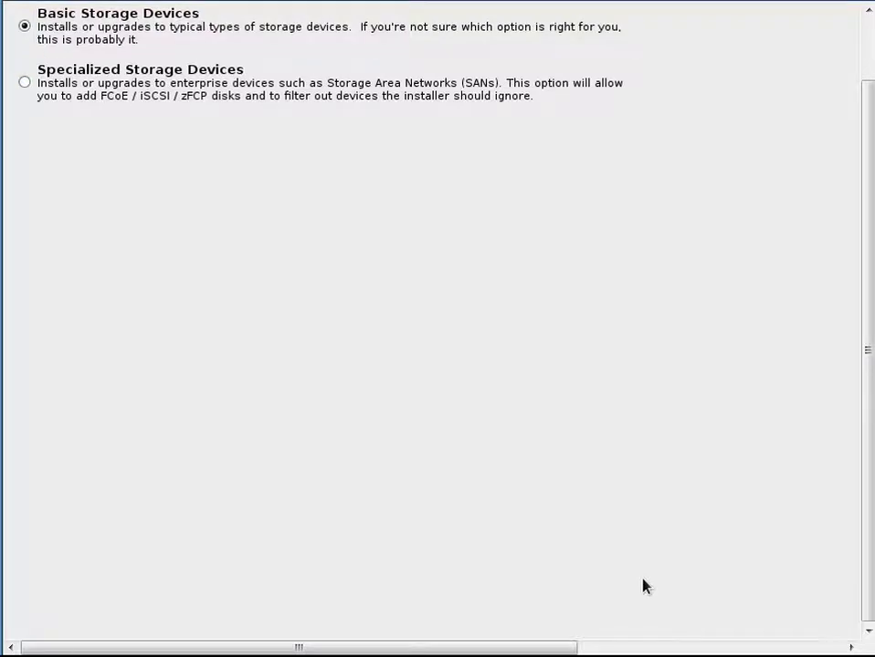
key(Return)
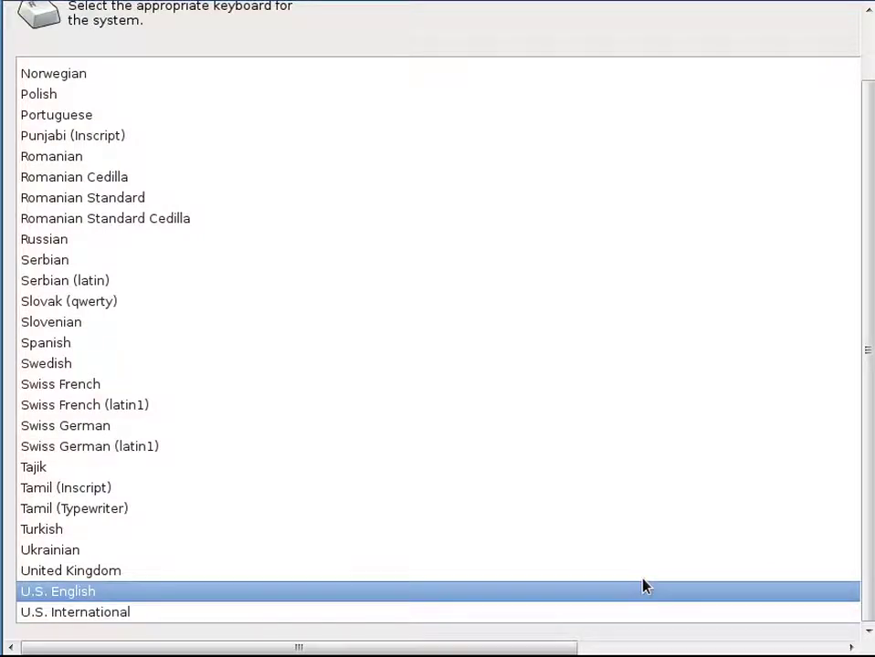
key(Return)
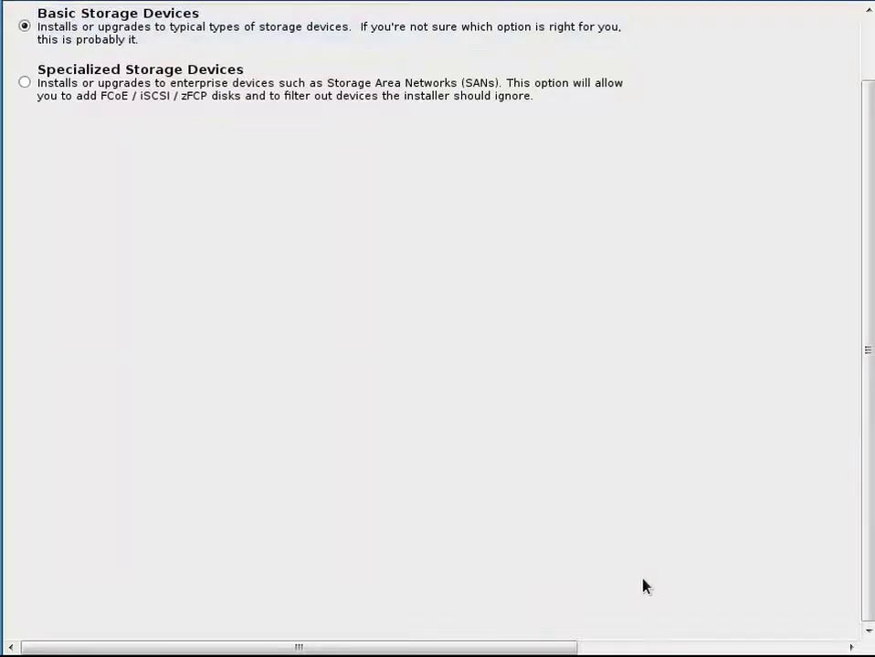
key(Return)
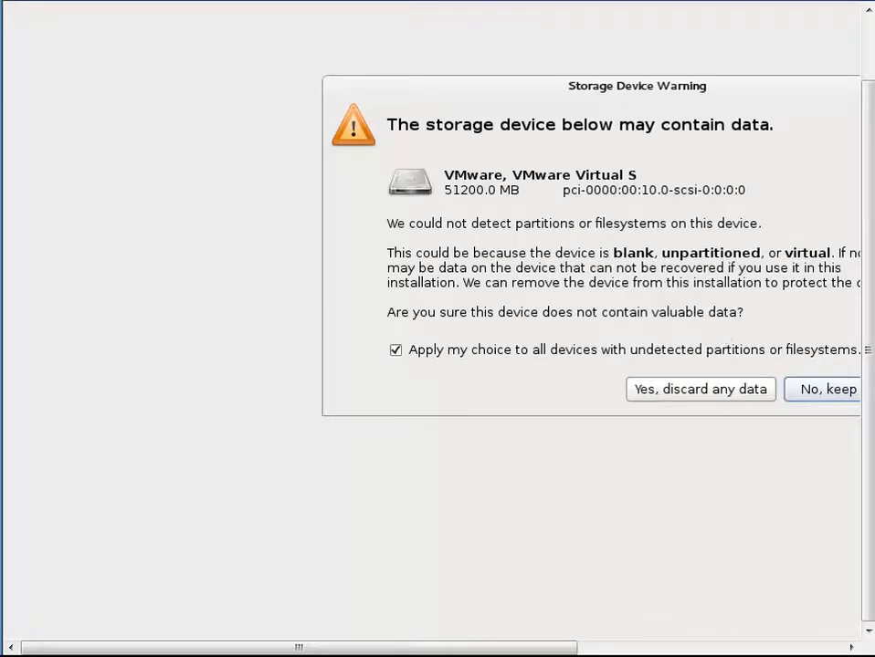
drag(546, 649, 730, 650)
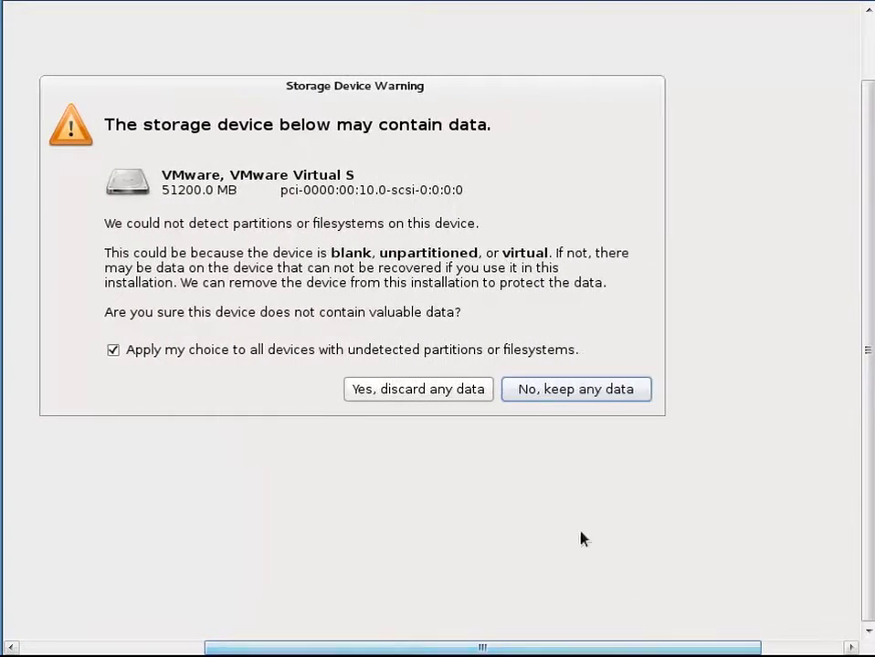
click(422, 395)
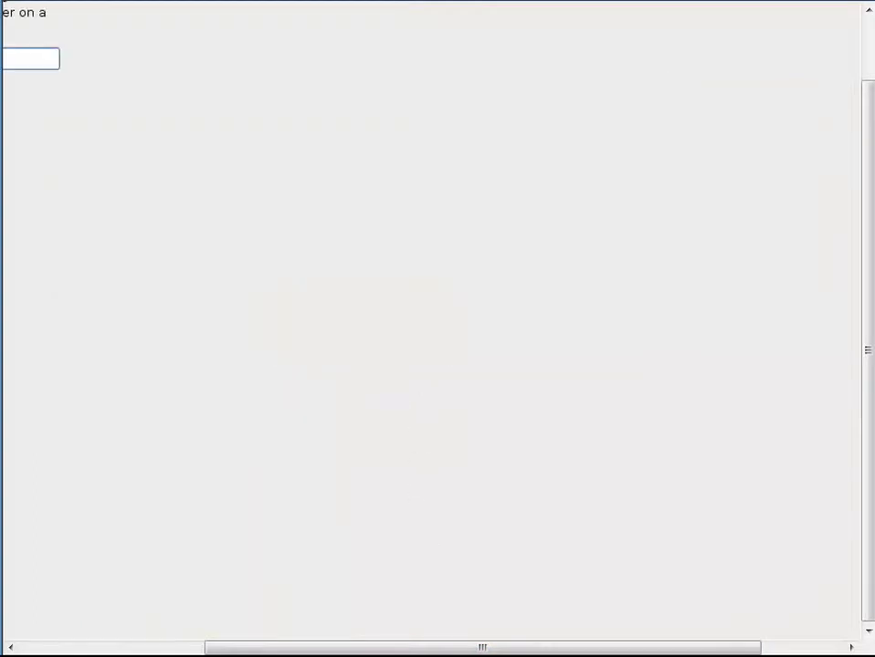
- Keep hostname localhost.localdomain and the New York time zone with the system clock on UTC
drag(449, 648, 171, 647)
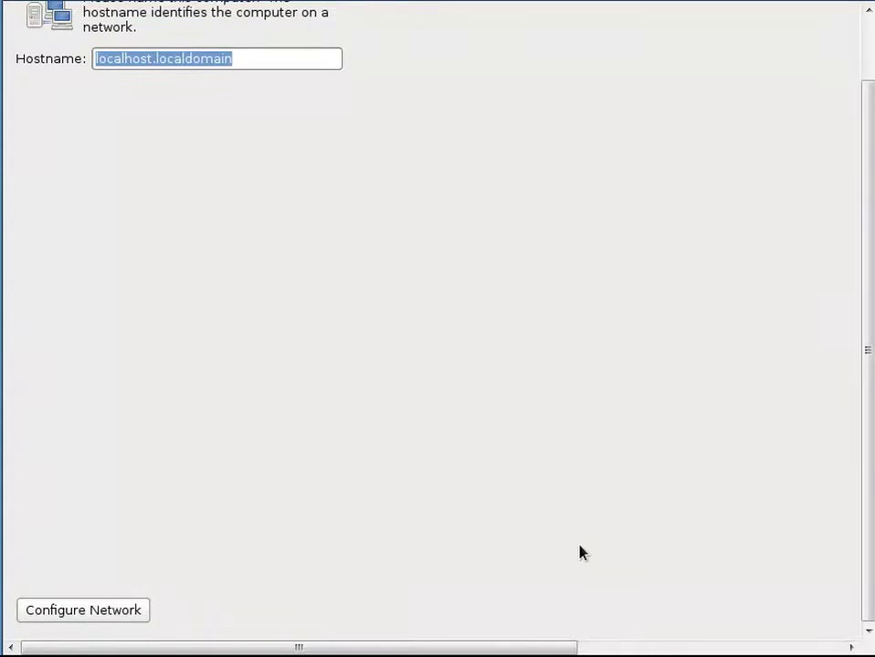
key(Return)
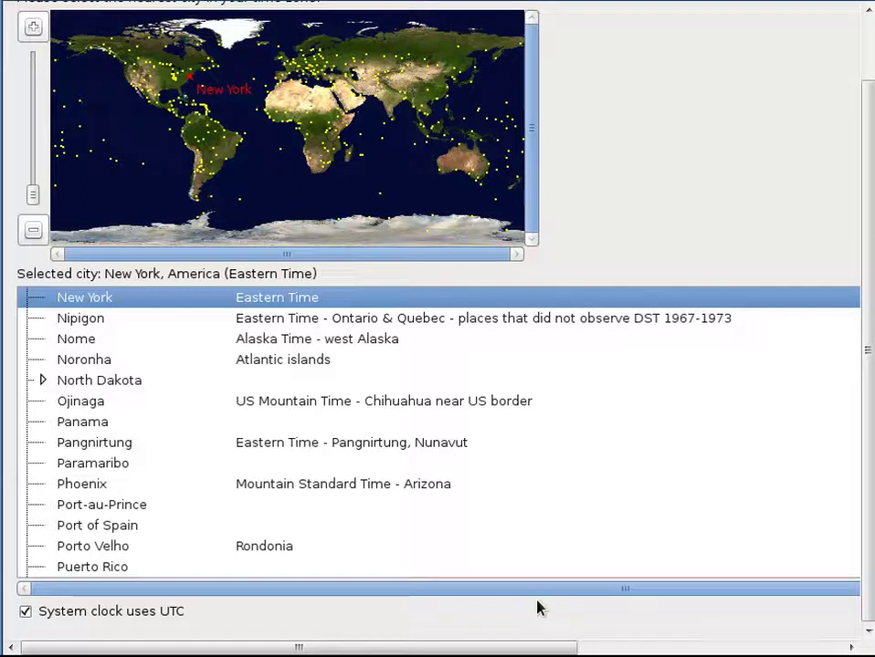
key(Tab)
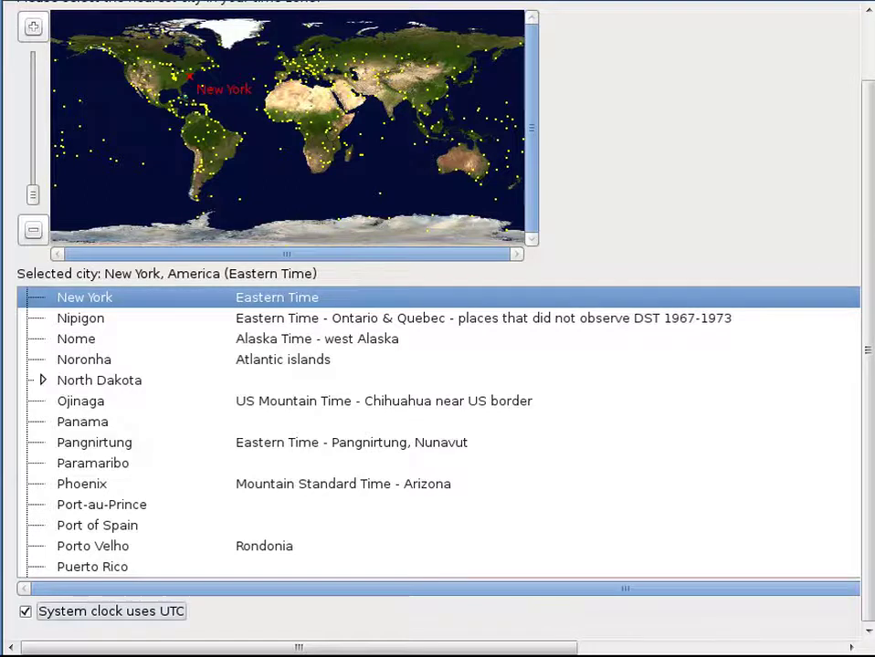
key(alt+b)
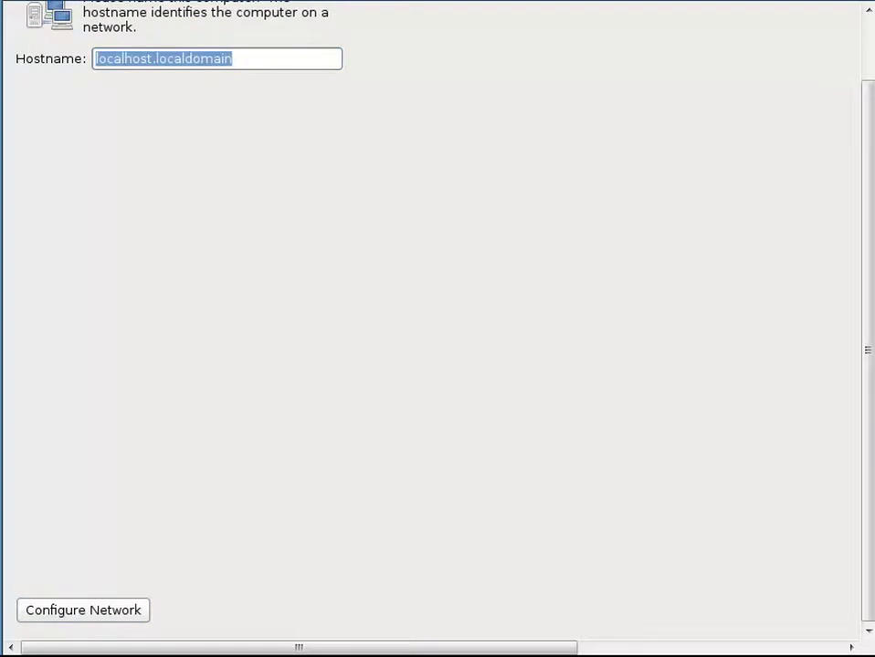
key(alt+n)
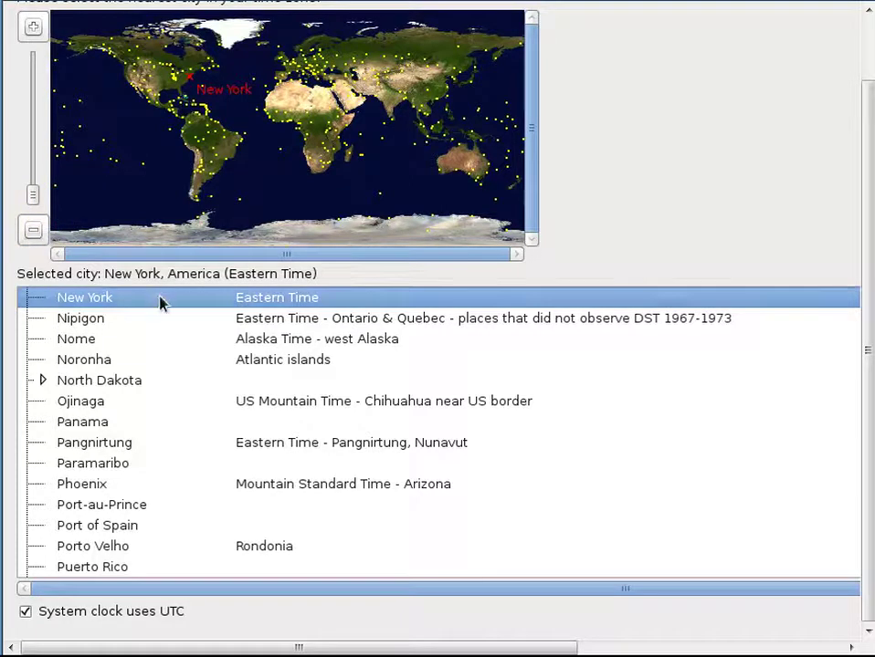
key(Tab)
key(Tab)
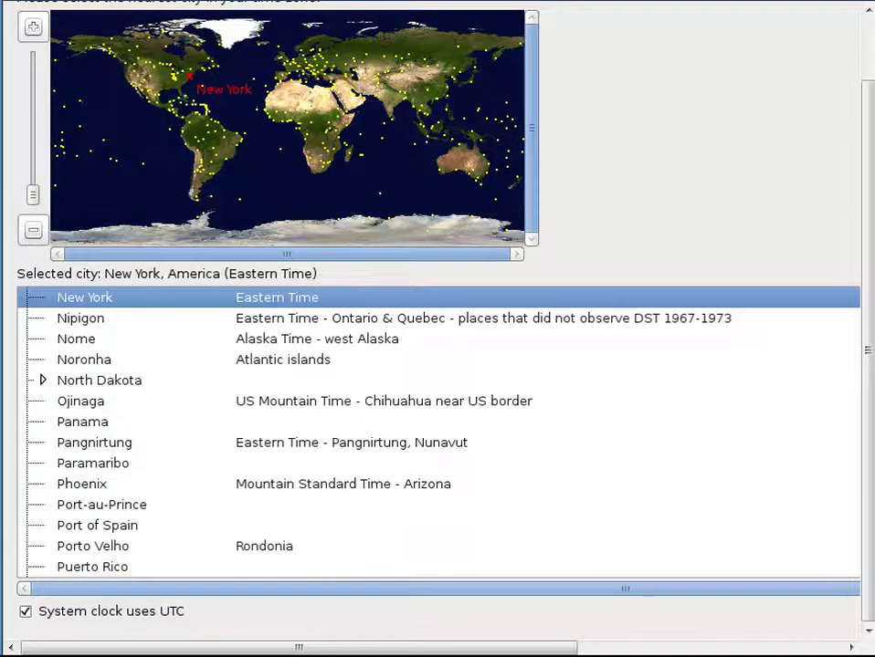
key(Return)
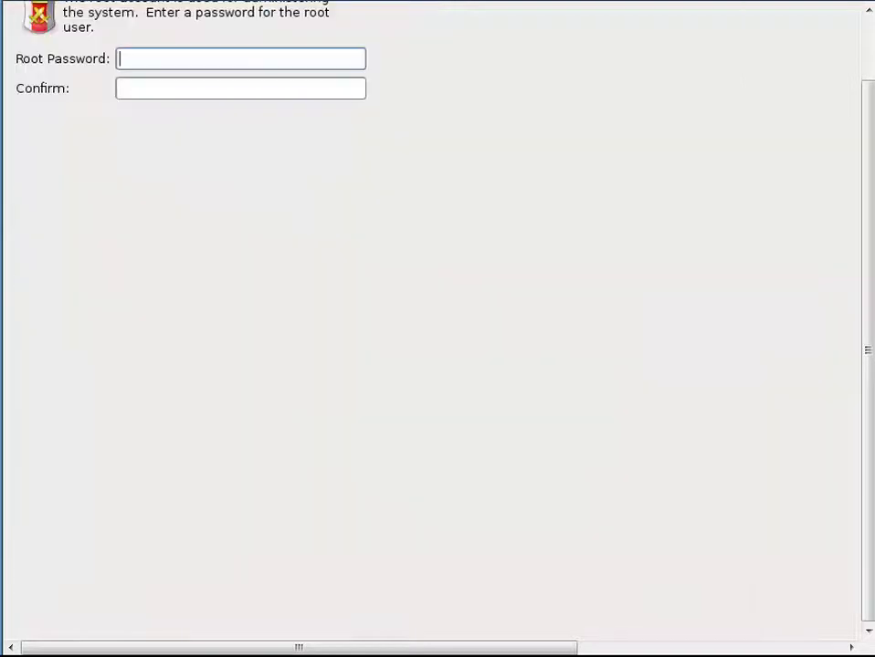
- Enter and confirm the root password, accepting it despite the weak-password warning
text(••••••••)
key(Tab)
text(••••••••)
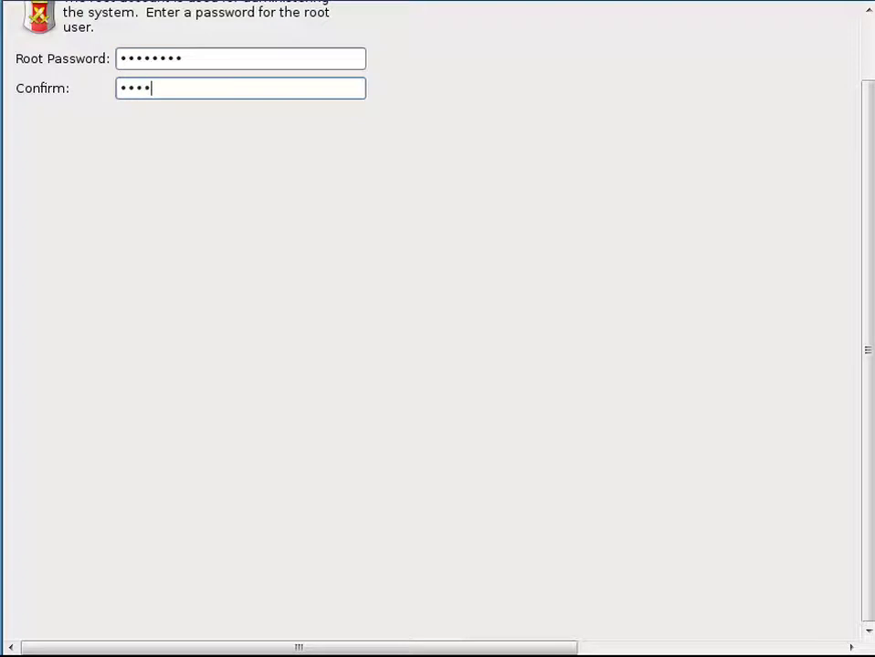
key(Tab)
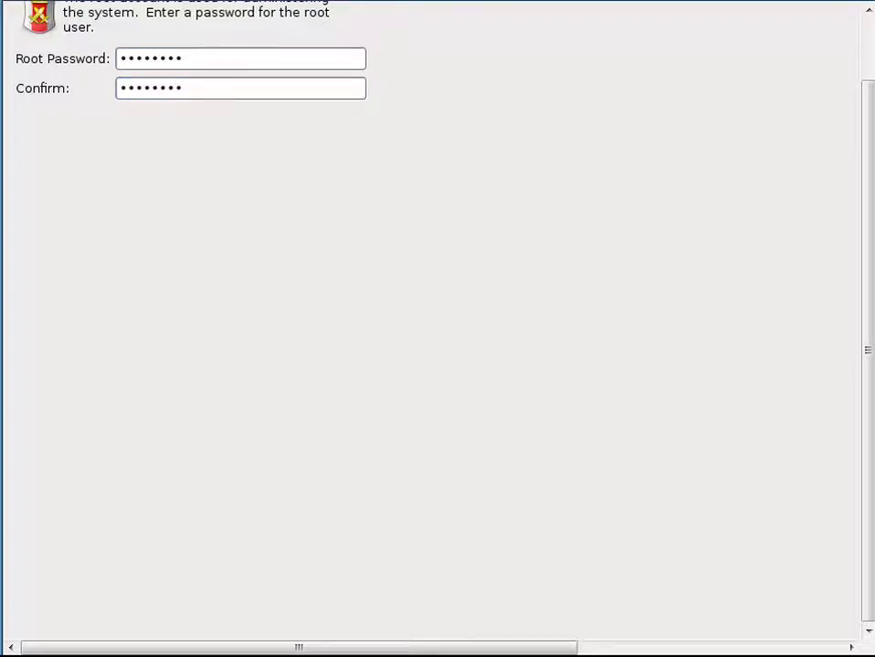
key(Return)
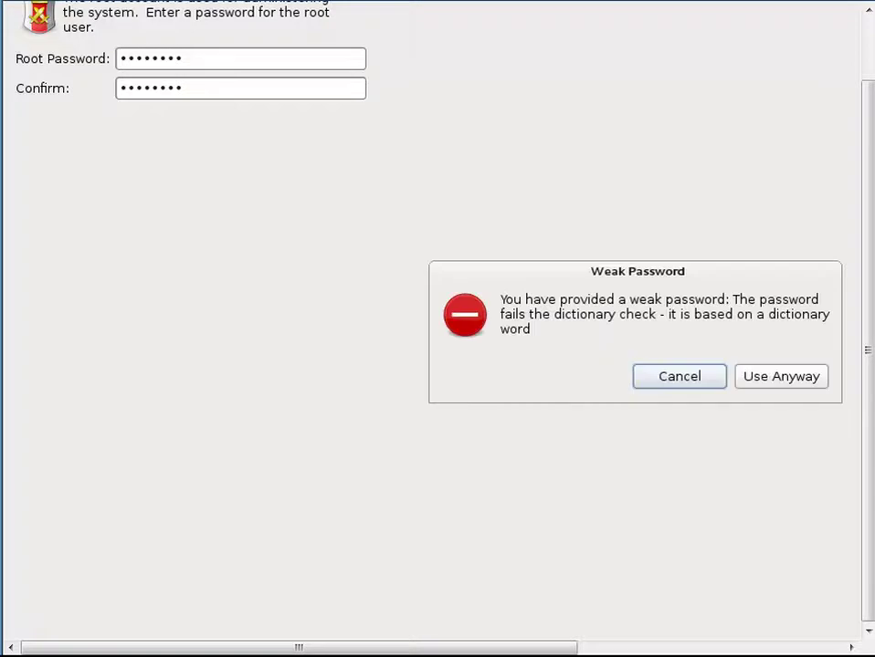
key(Tab)
key(Return)
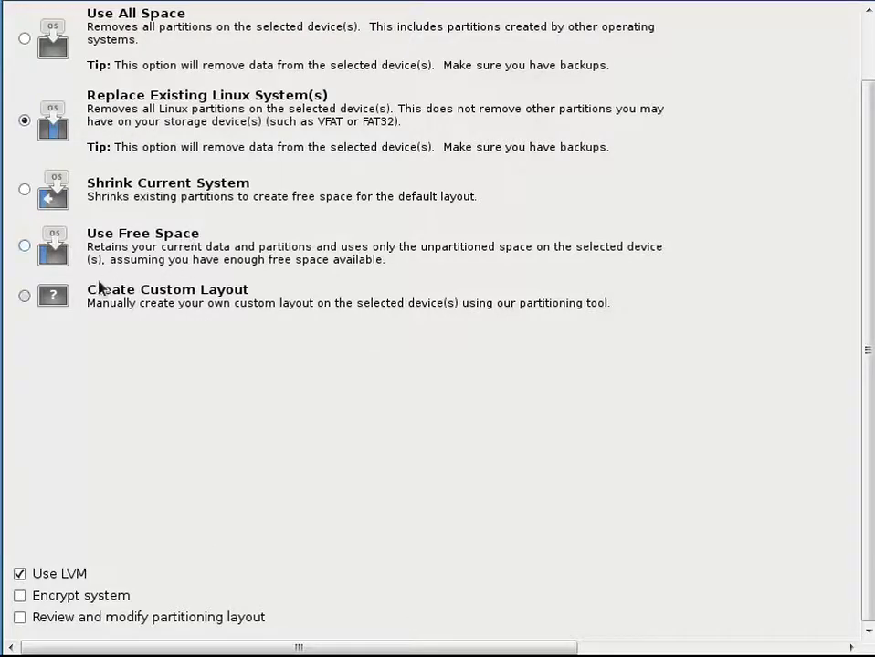
- Choose Create Custom Layout and select the 51199 MB of free space on sda
click(30, 302)
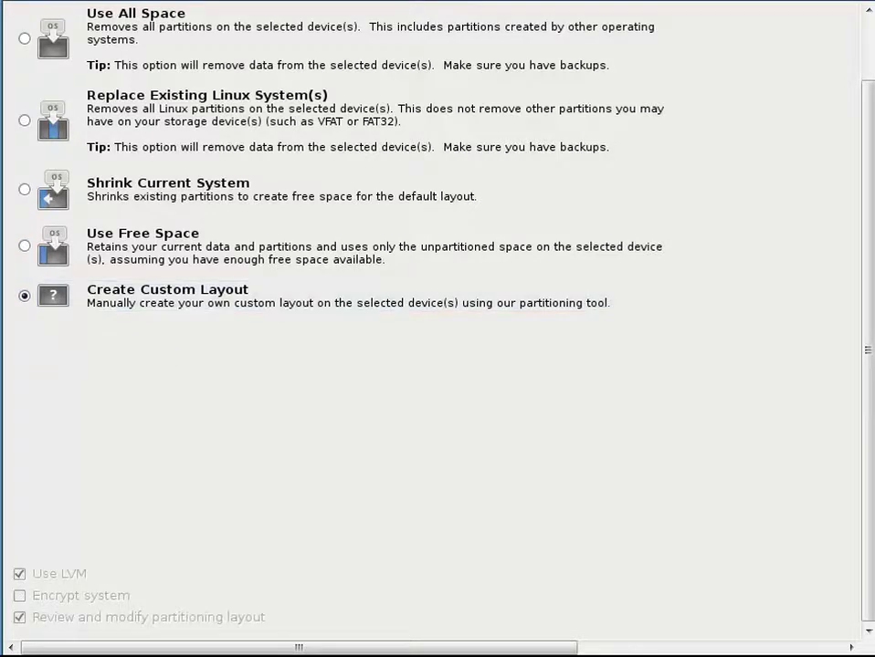
key(Return)
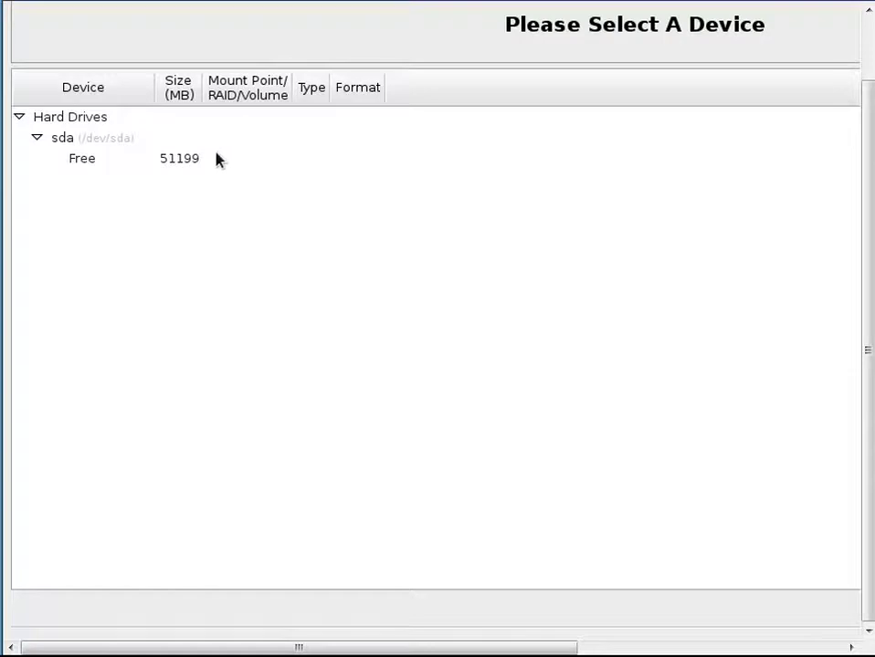
click(217, 159)
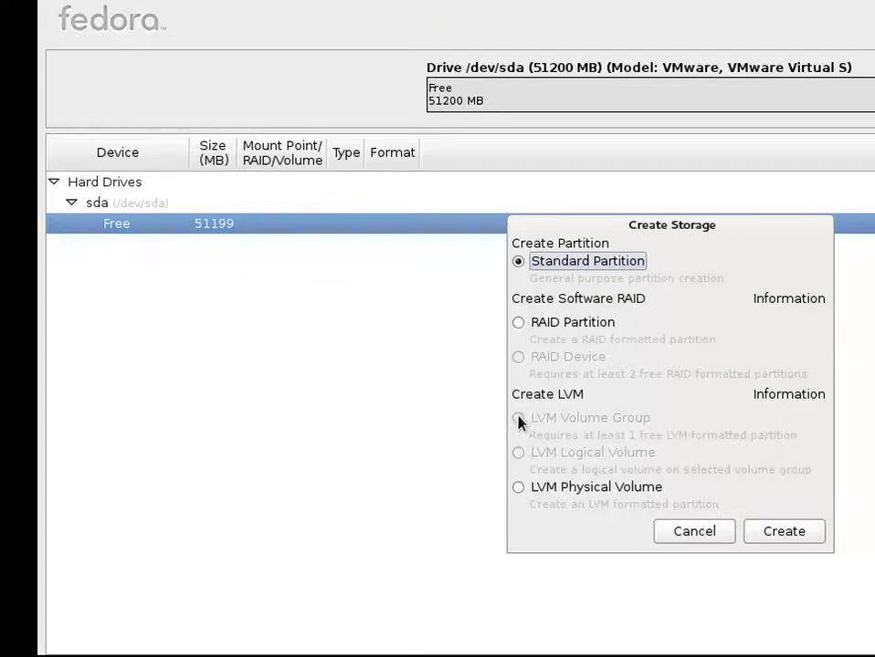
- Start an LVM physical volume, cancel the Add Partition dialog, and reselect sda's free space
click(519, 490)
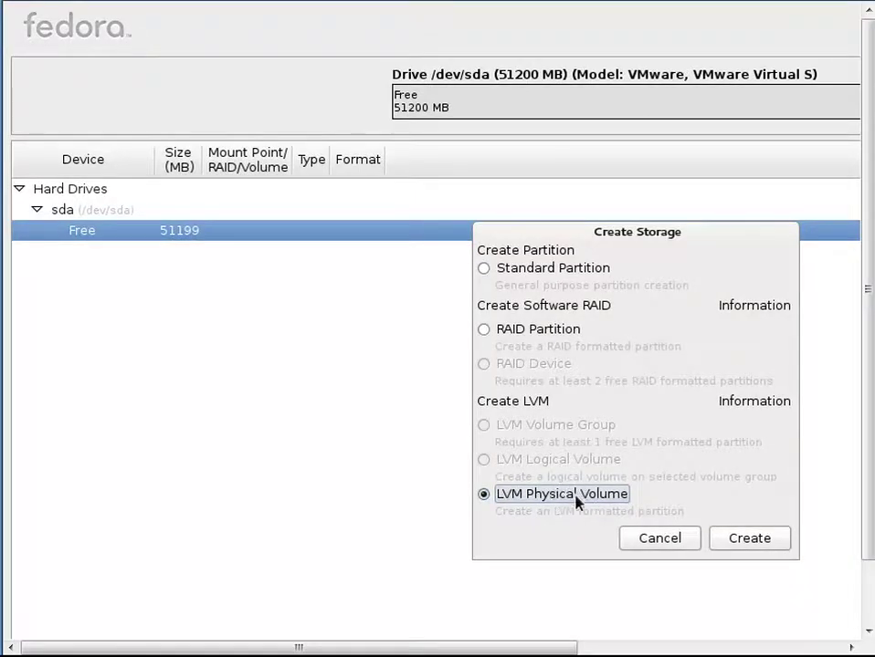
click(748, 539)
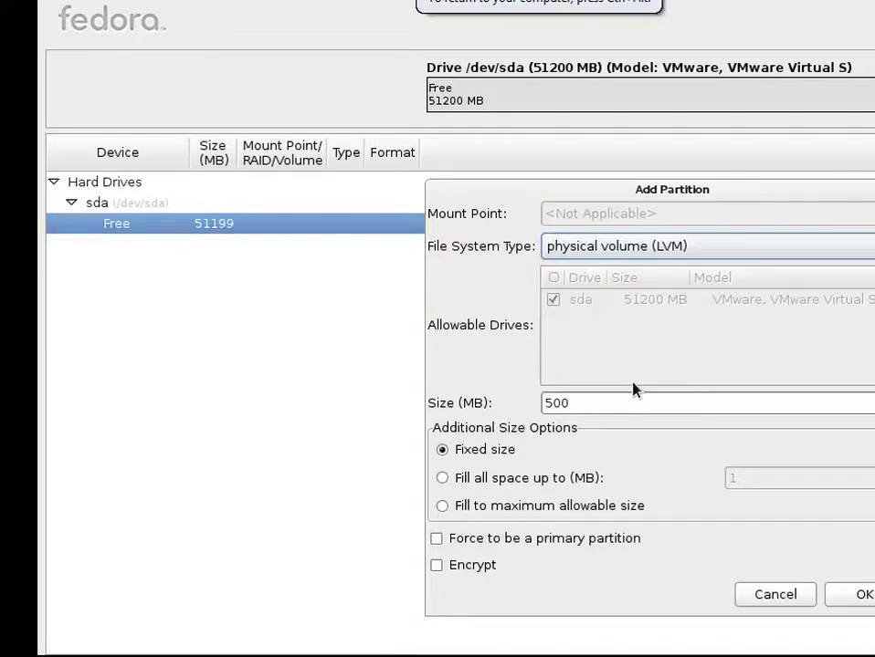
click(787, 598)
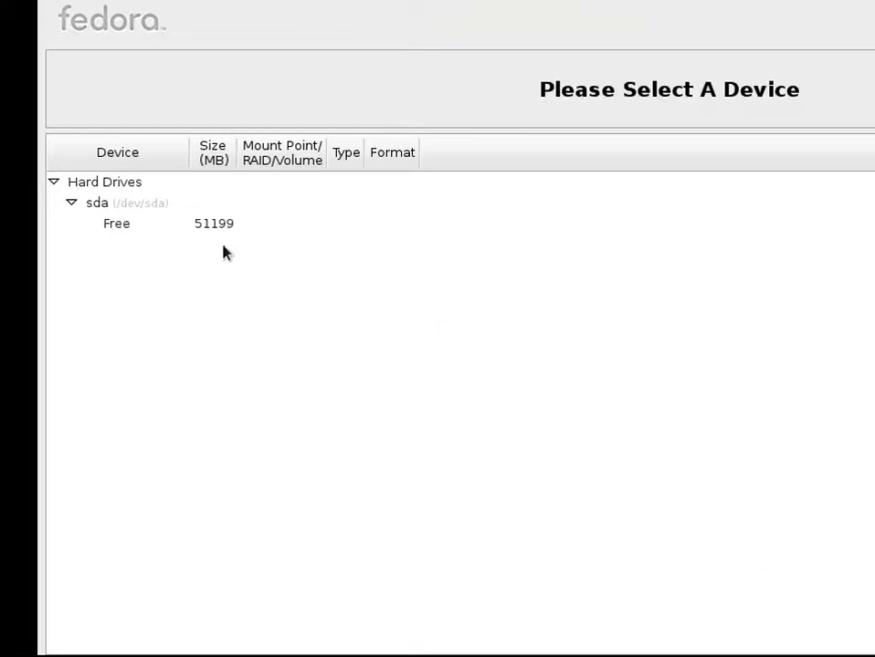
click(219, 224)
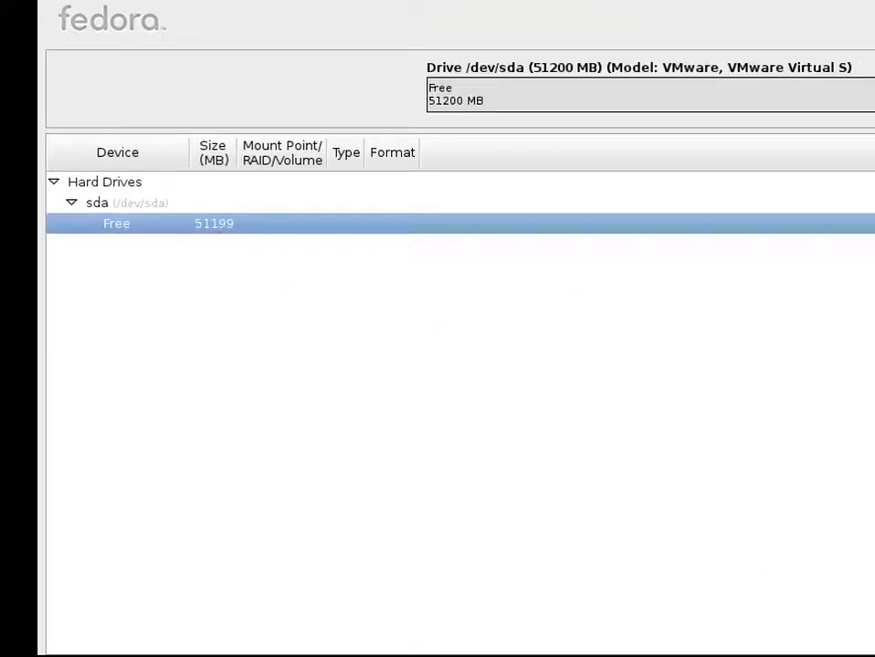
- Create a 500 MB ext4 standard partition mounted at /boot on sda
click(701, 654)
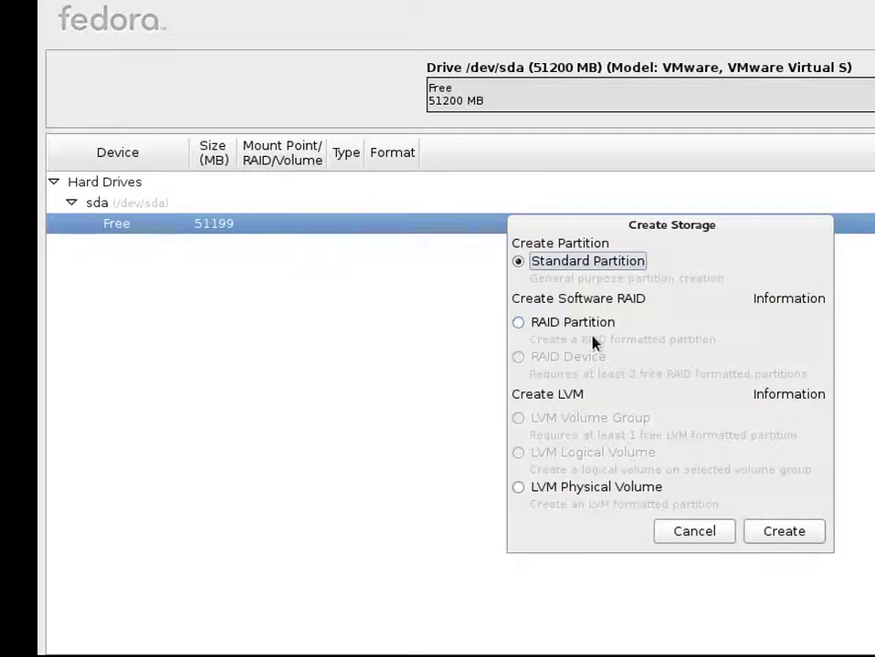
click(767, 537)
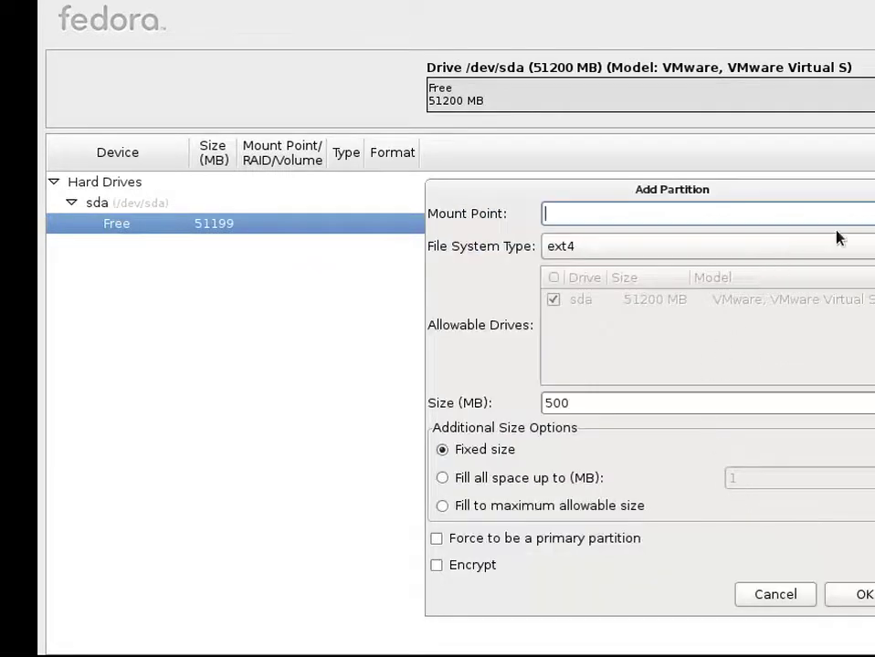
click(872, 213)
click(805, 267)
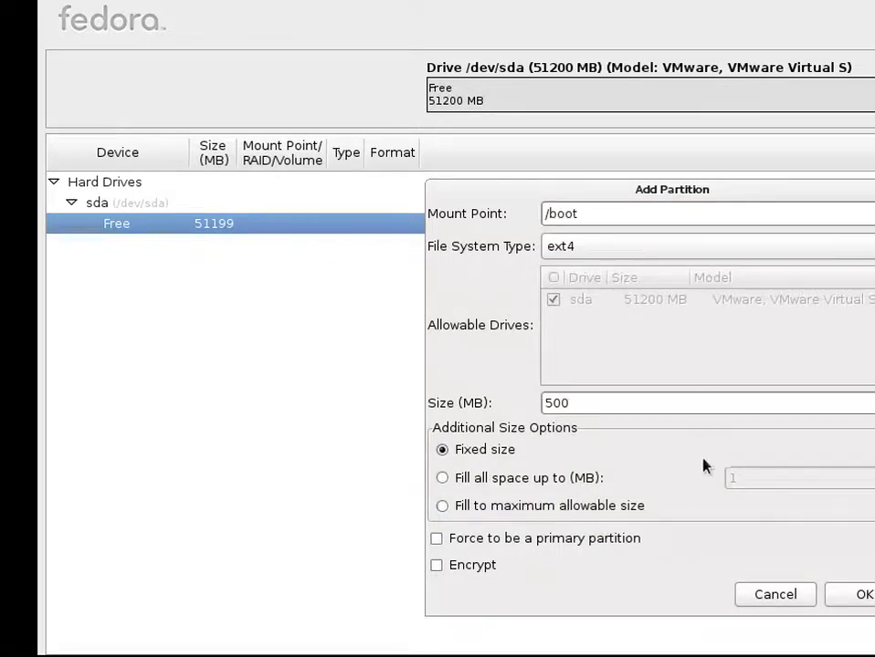
click(853, 594)
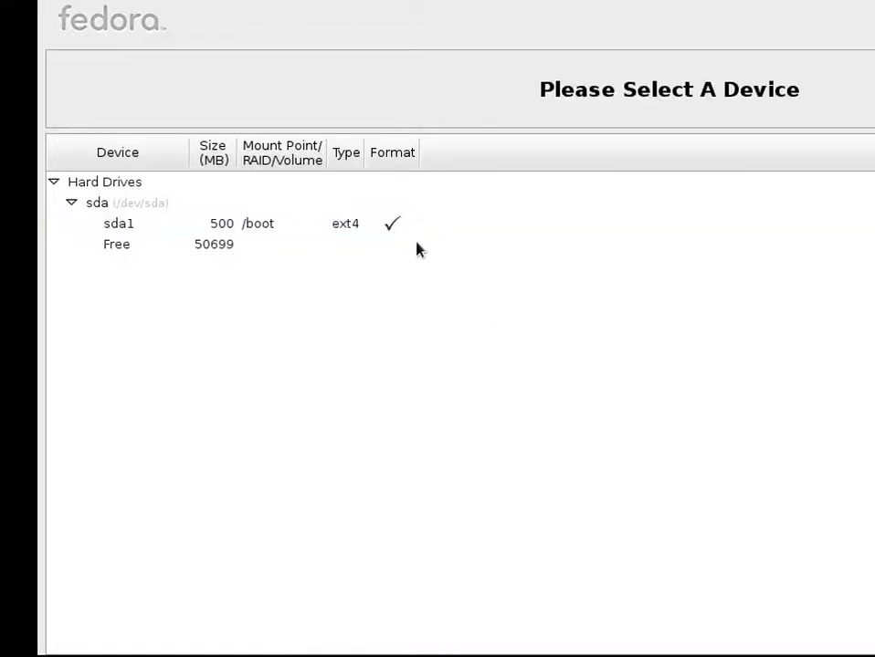
- Set up an LVM physical volume in sda's remaining free space, filling the maximum allowable size
click(415, 247)
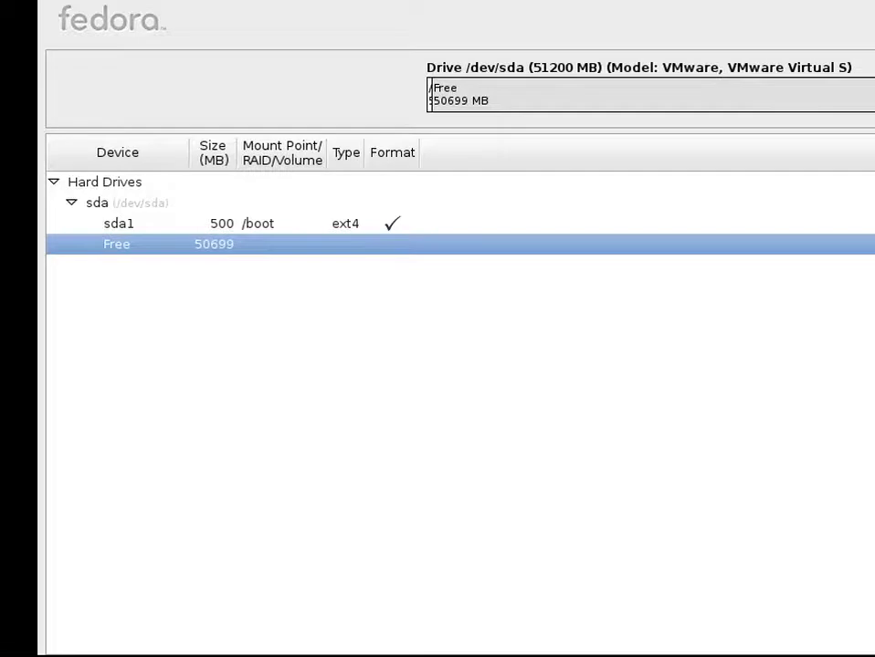
key(alt+c)
click(594, 489)
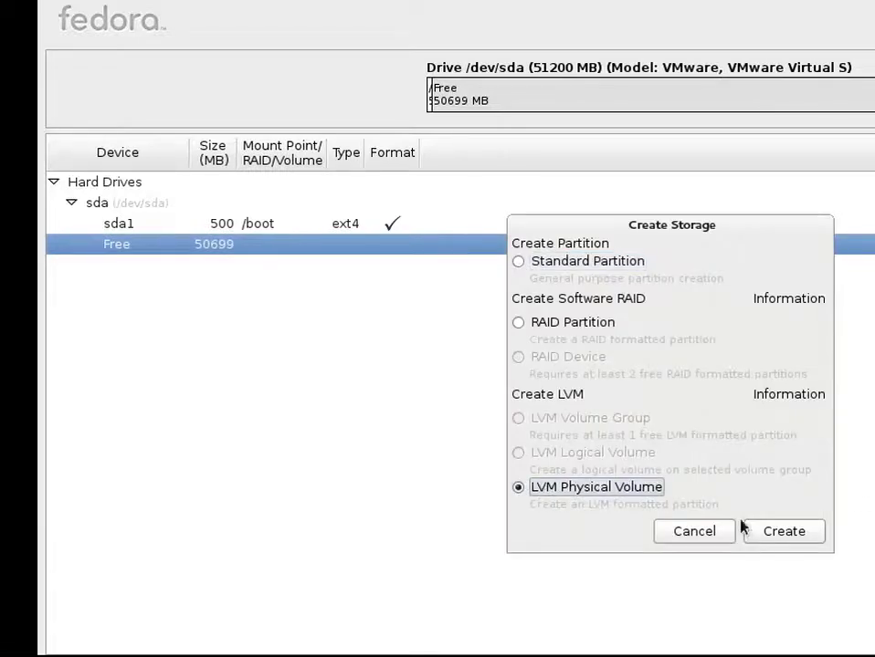
click(769, 533)
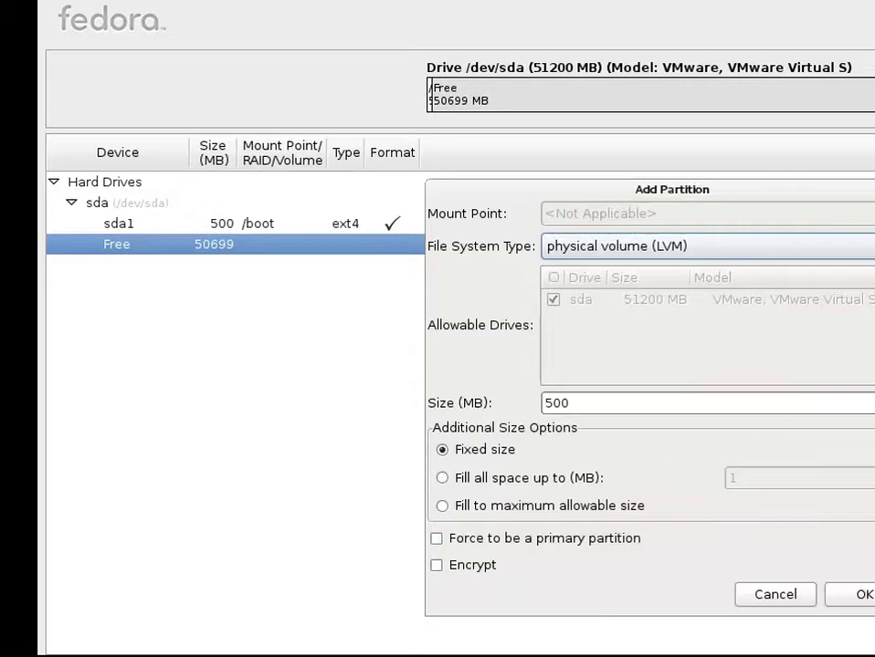
click(499, 508)
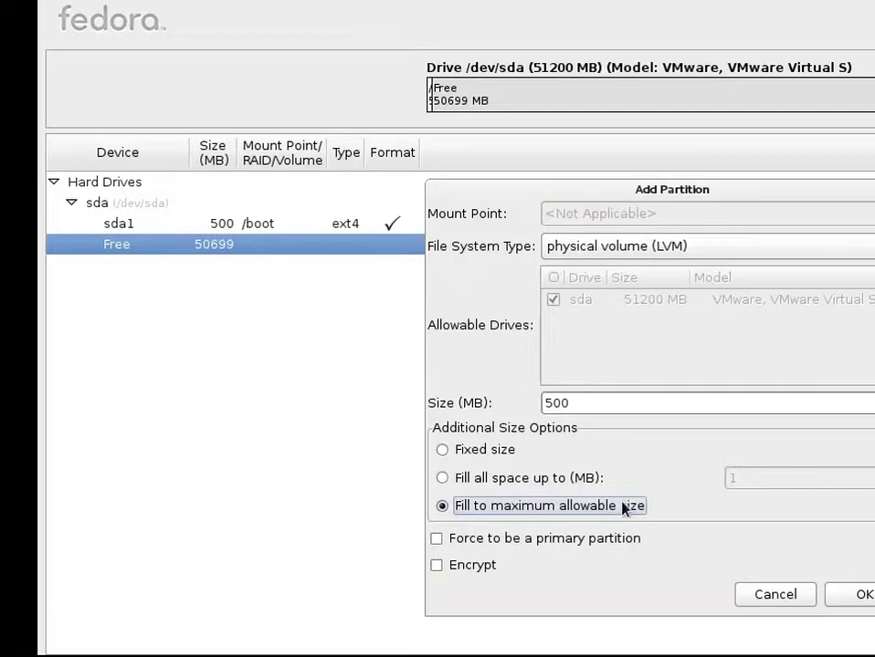
- Confirm the sda2 physical volume and create an LVM volume group named 'LV Partitions'
click(863, 595)
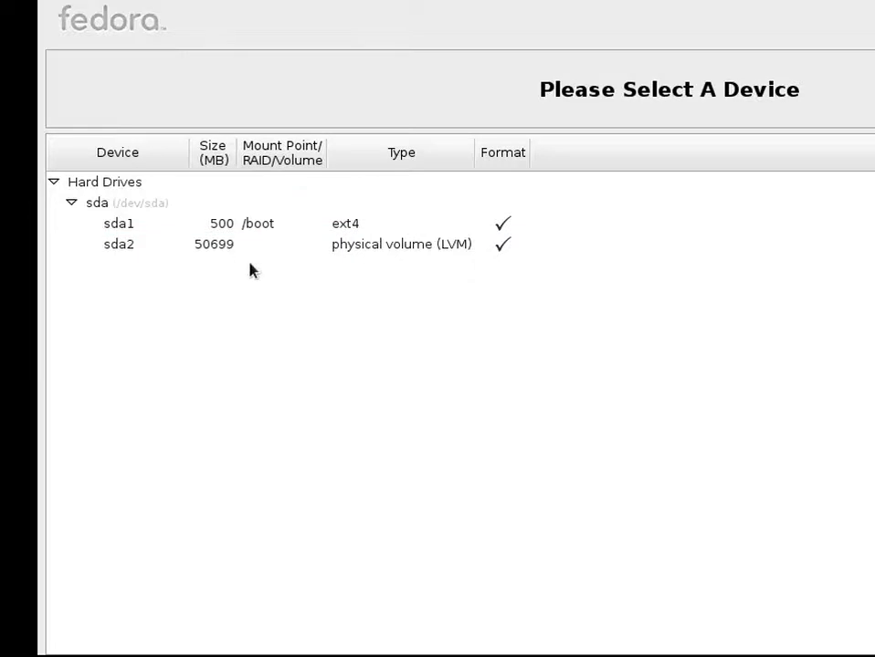
click(277, 250)
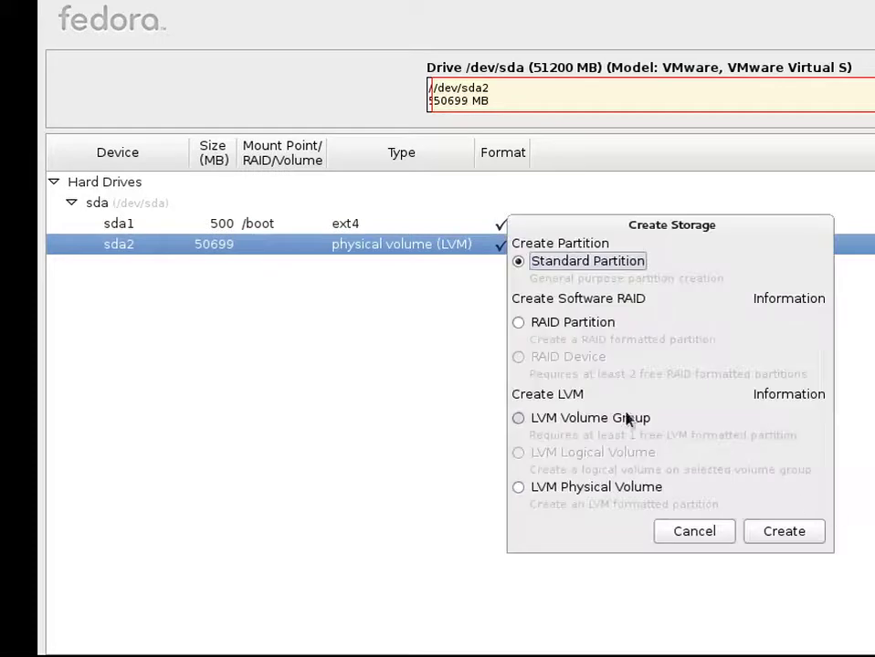
click(628, 417)
click(765, 531)
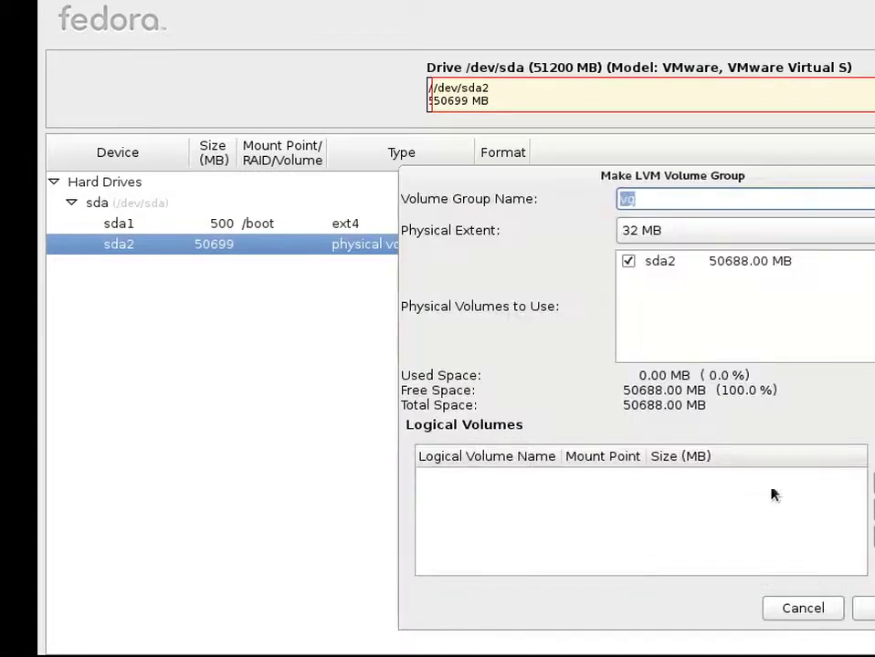
click(757, 199)
key(BackSpace)
key(BackSpace)
text(LV)
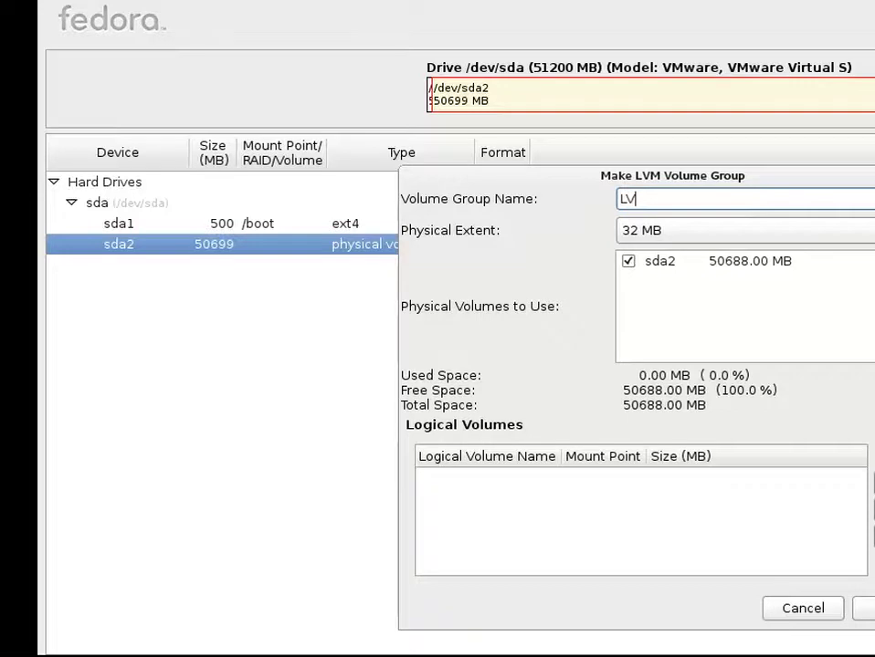
text( Partitions Gr)
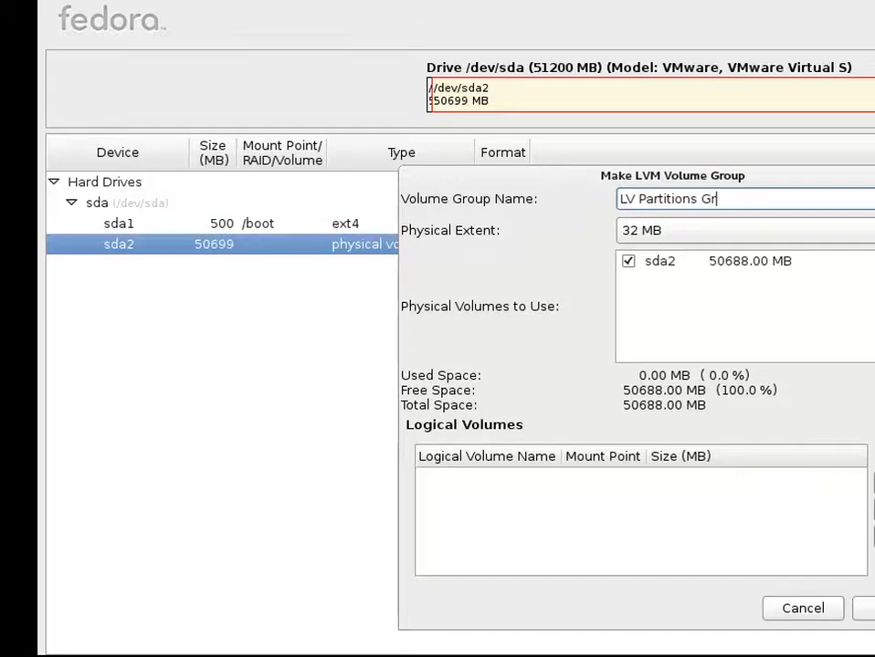
key(BackSpace)
key(BackSpace)
key(BackSpace)
- Add logical volume lvRoot mounted at / with a size of 10000 MB
click(871, 484)
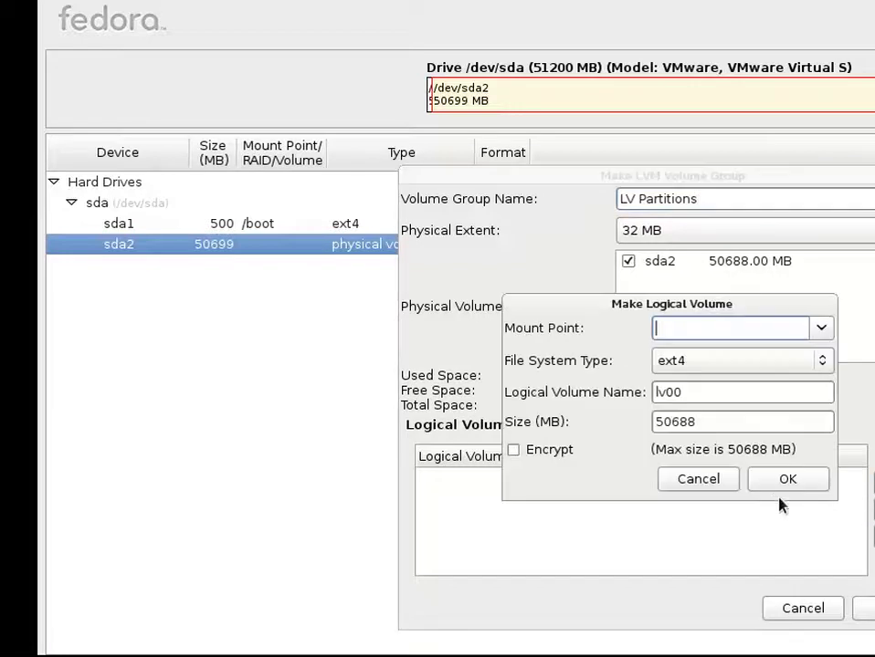
click(822, 328)
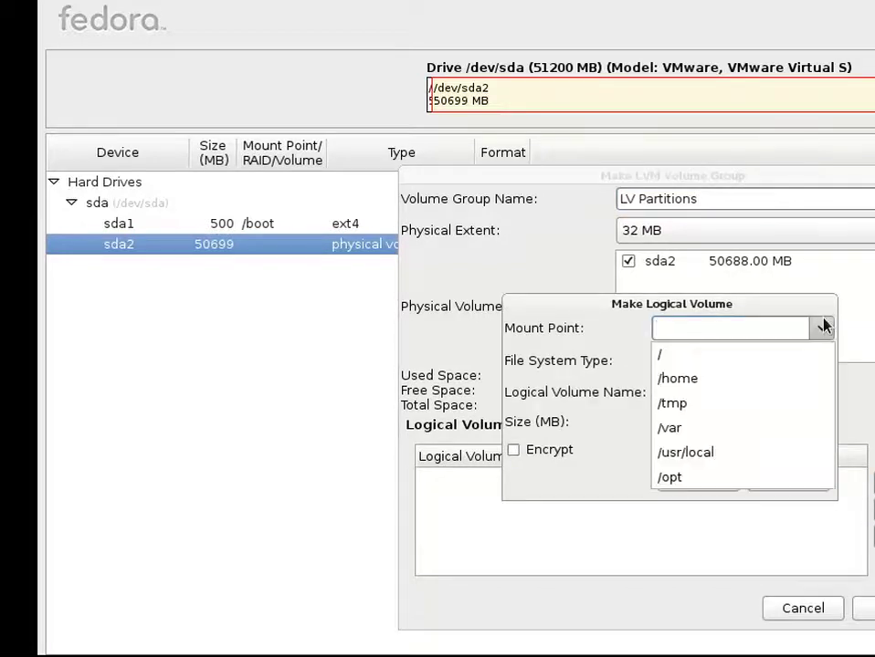
click(781, 355)
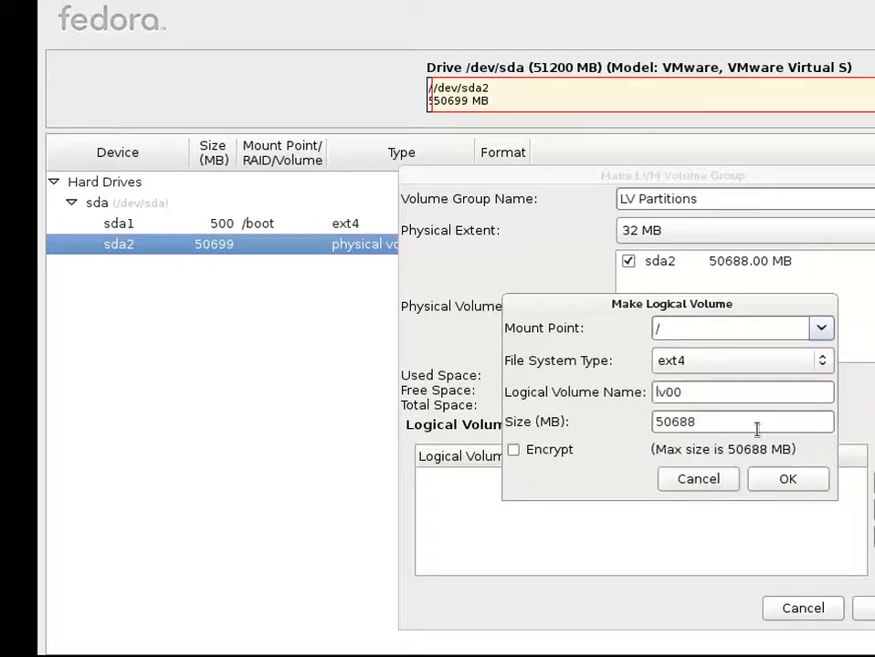
key(BackSpace)
key(BackSpace)
text(Root)
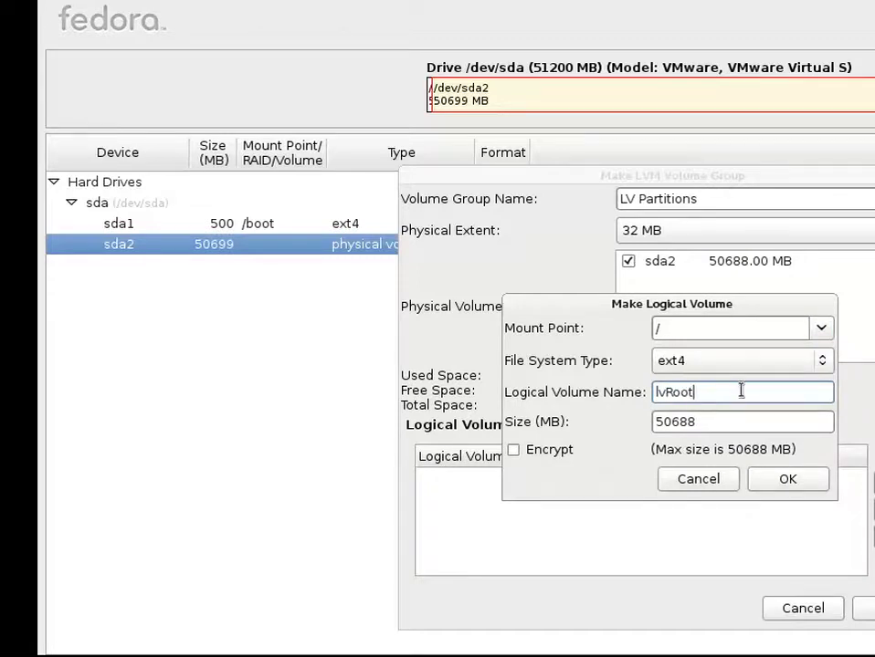
double_click(760, 424)
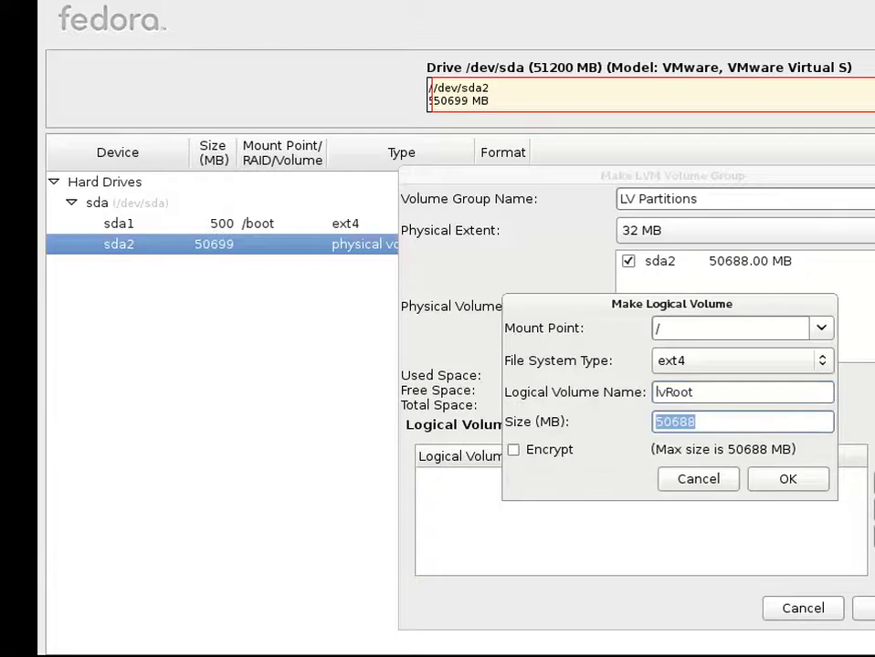
text(10000)
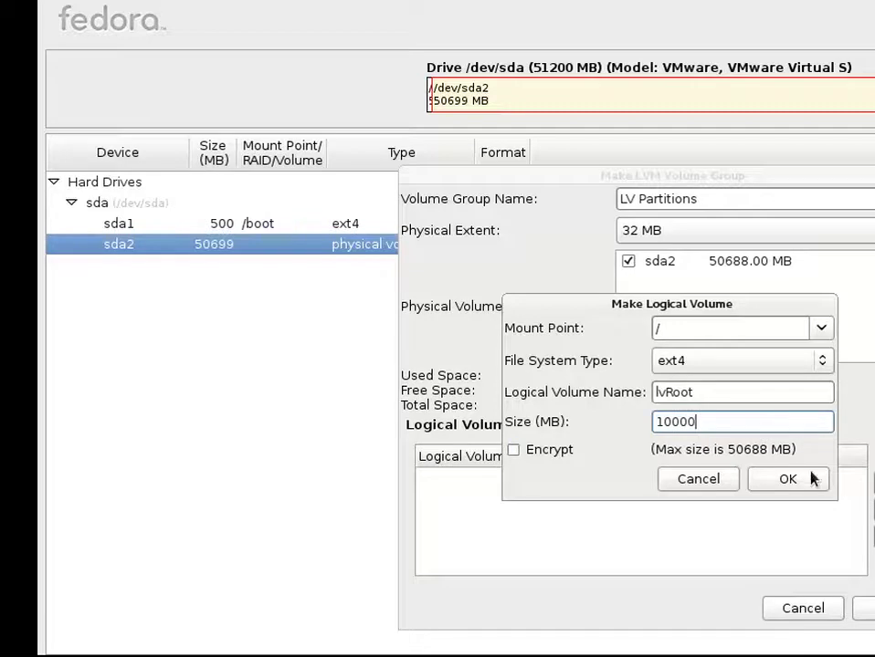
click(812, 480)
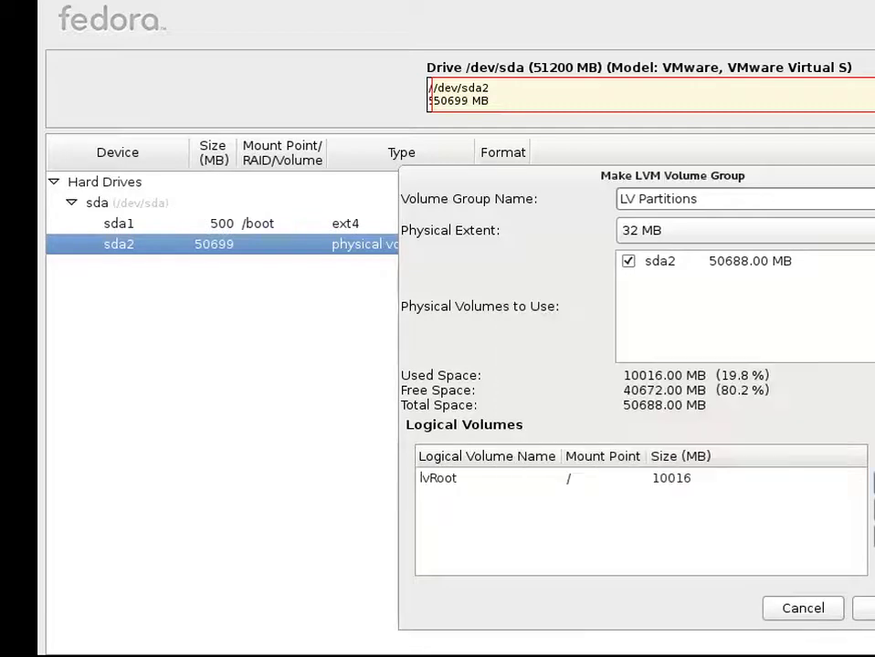
click(869, 483)
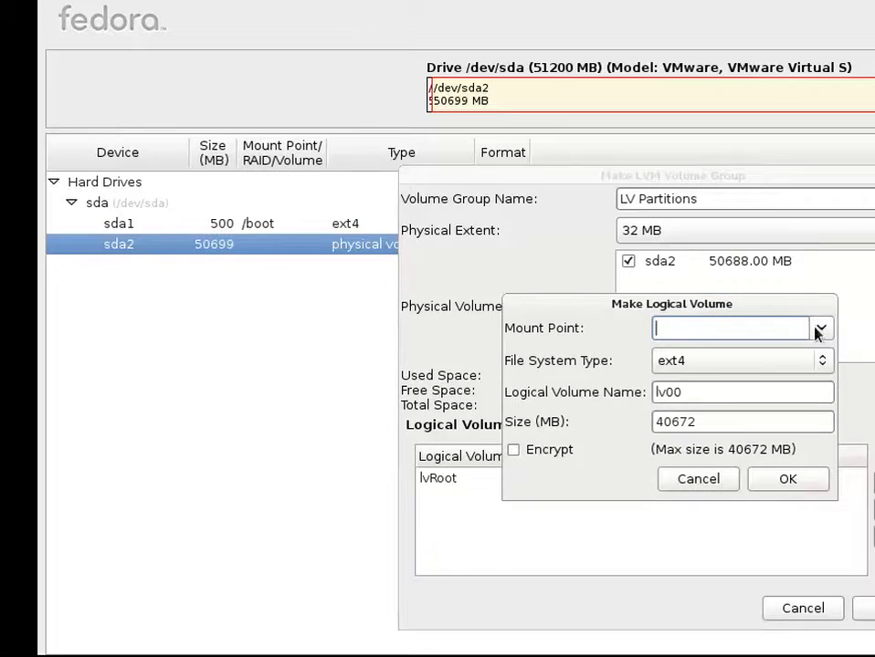
- Add logical volume lvHome mounted at /home with a size of 15000 MB
click(818, 329)
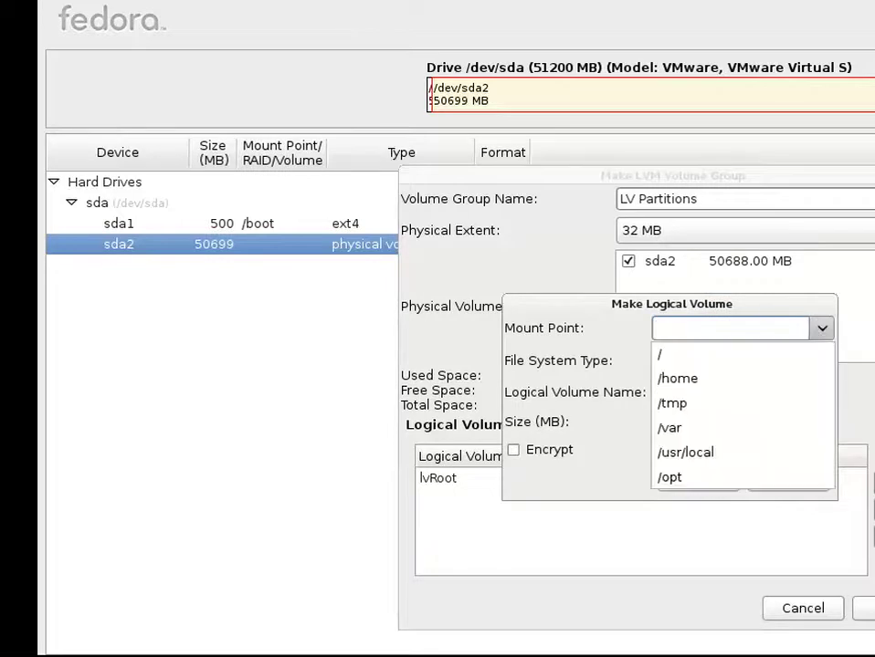
click(726, 389)
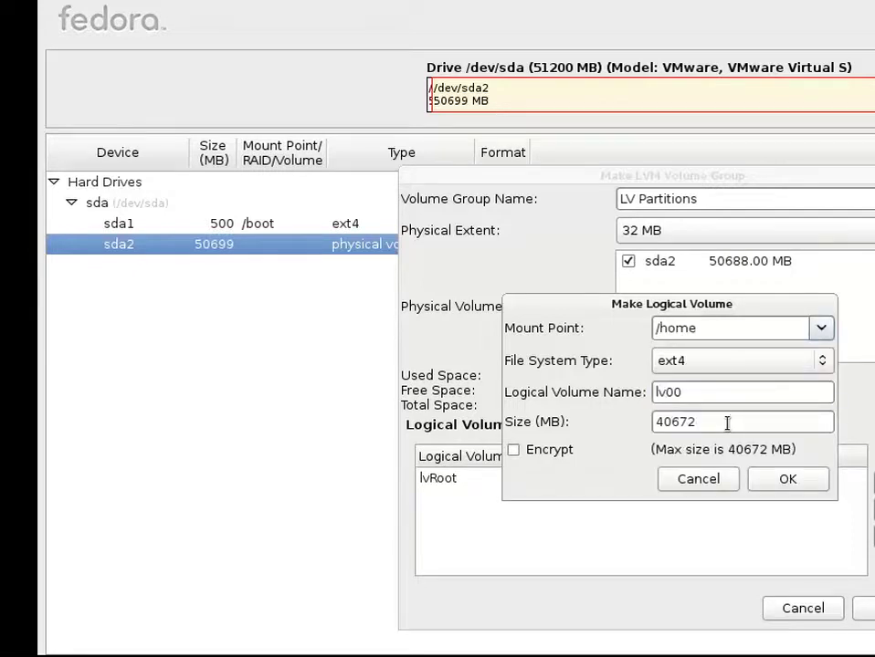
click(726, 391)
key(BackSpace)
key(BackSpace)
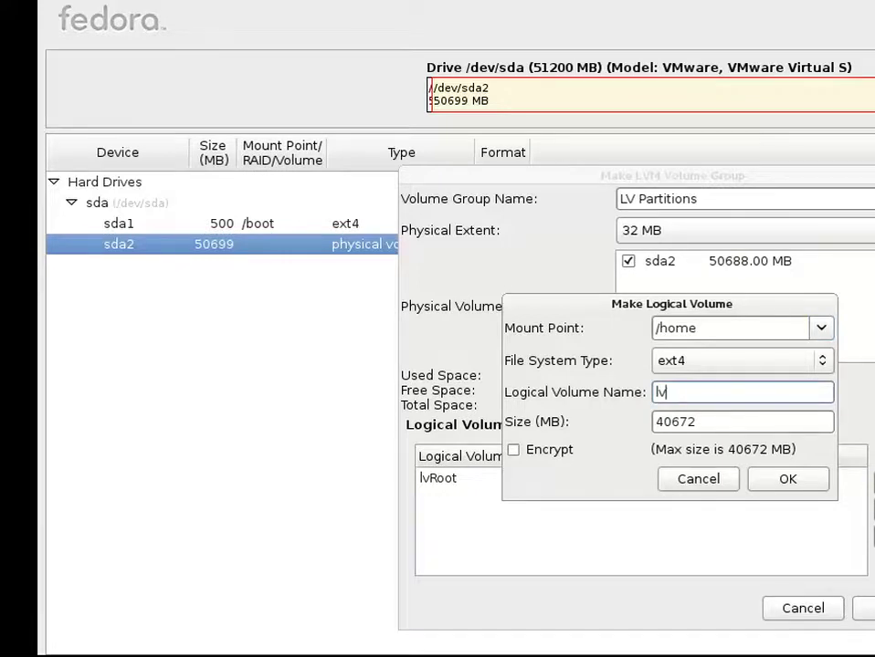
text(Home)
drag(712, 424, 646, 421)
text(15)
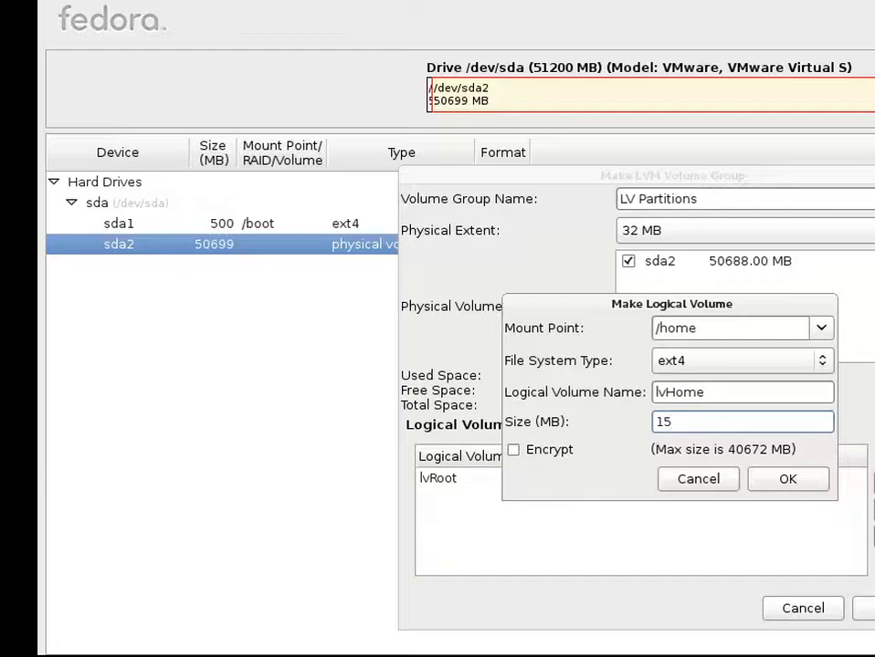
text(000)
click(769, 483)
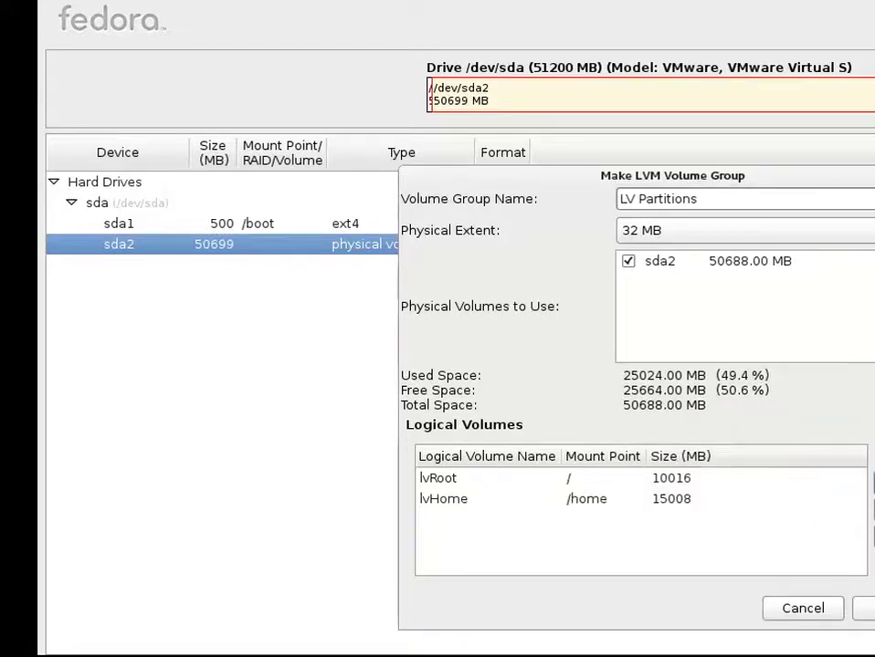
click(871, 484)
- Add logical volume lvVar mounted at /var with a size of 15000 MB
click(824, 328)
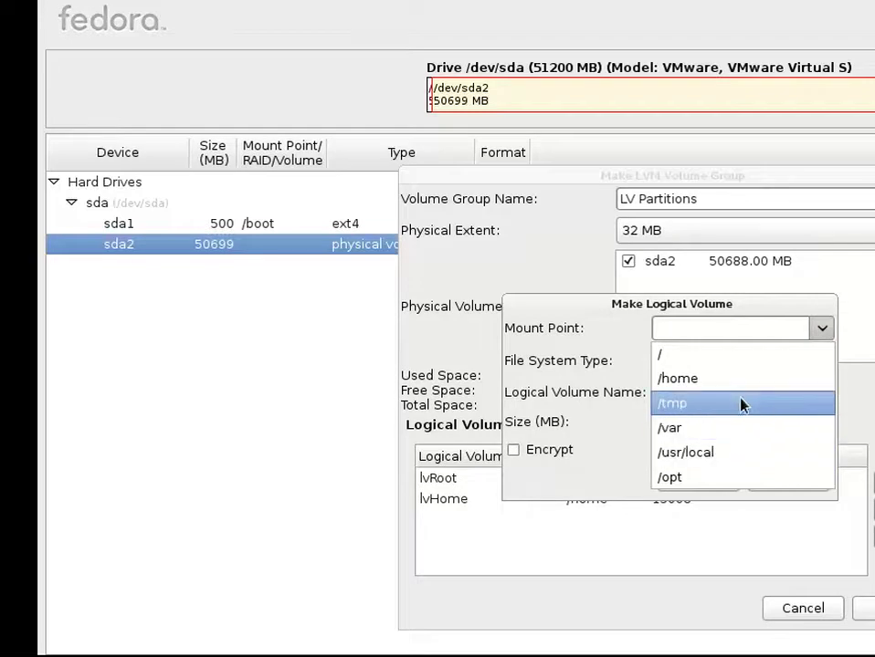
click(729, 427)
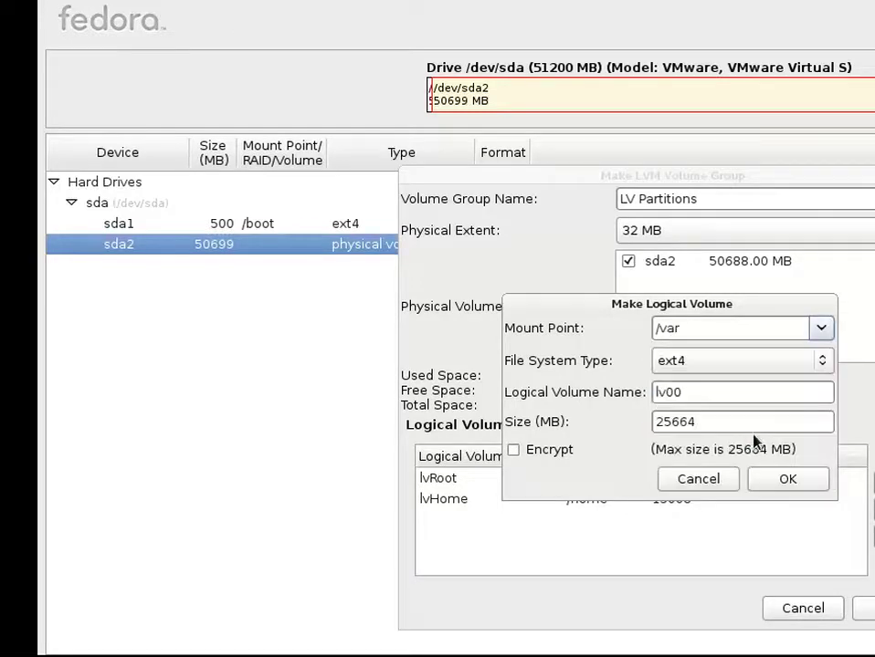
click(728, 393)
key(BackSpace)
key(BackSpace)
text(Var)
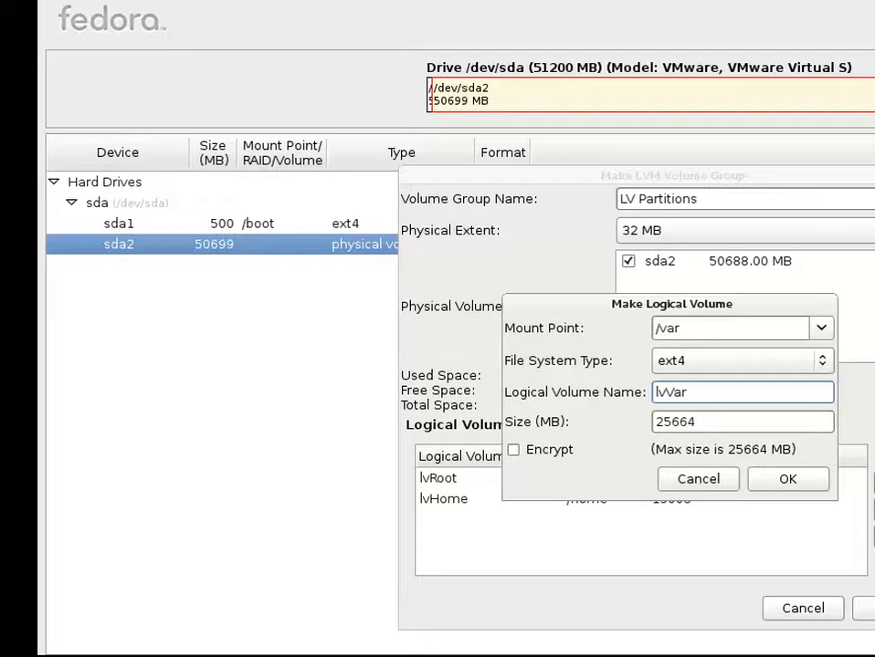
drag(717, 422, 644, 431)
text(1)
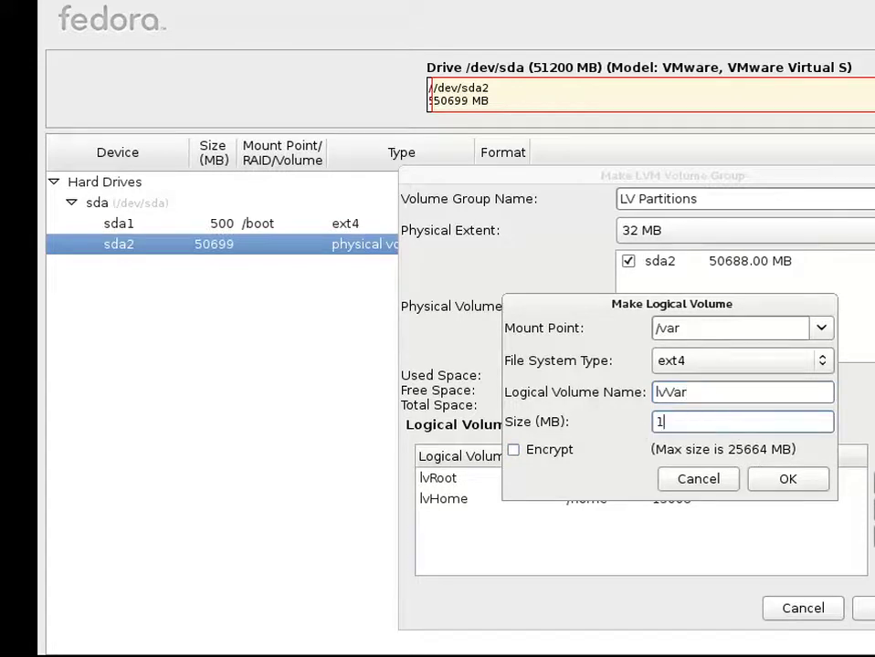
text(5000)
click(776, 479)
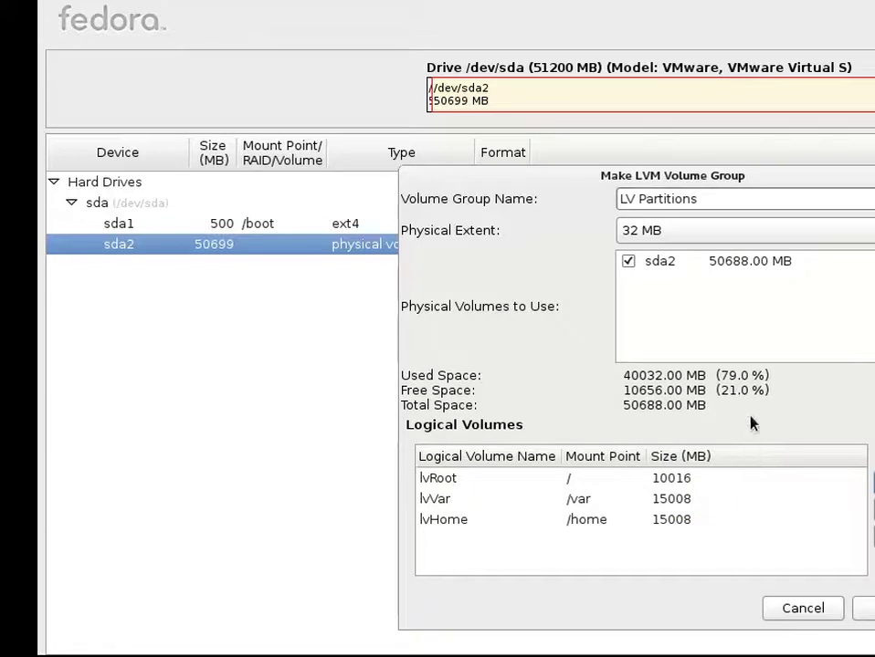
- Add a 2000 MB logical volume mounted at /tmp
click(870, 482)
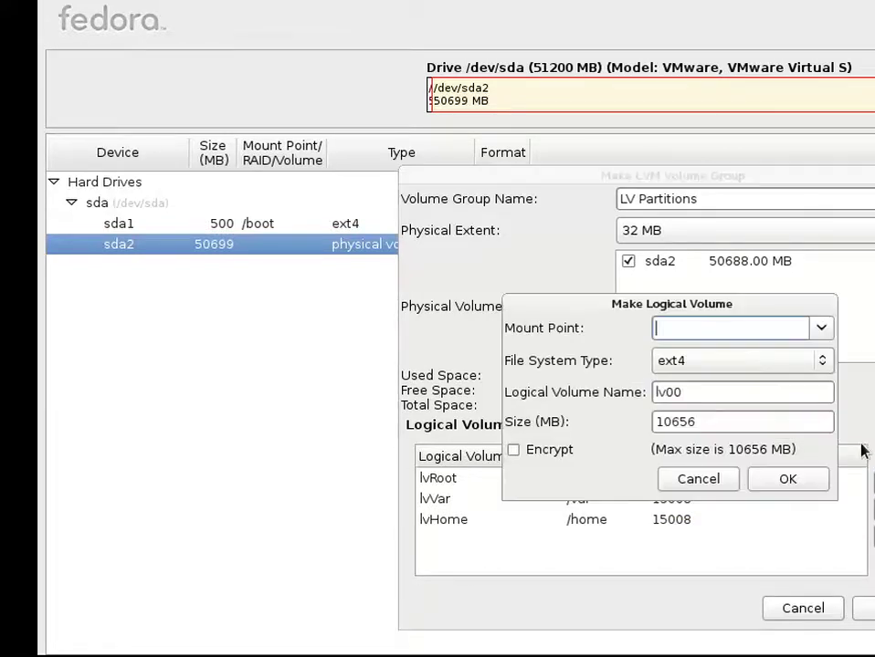
click(820, 328)
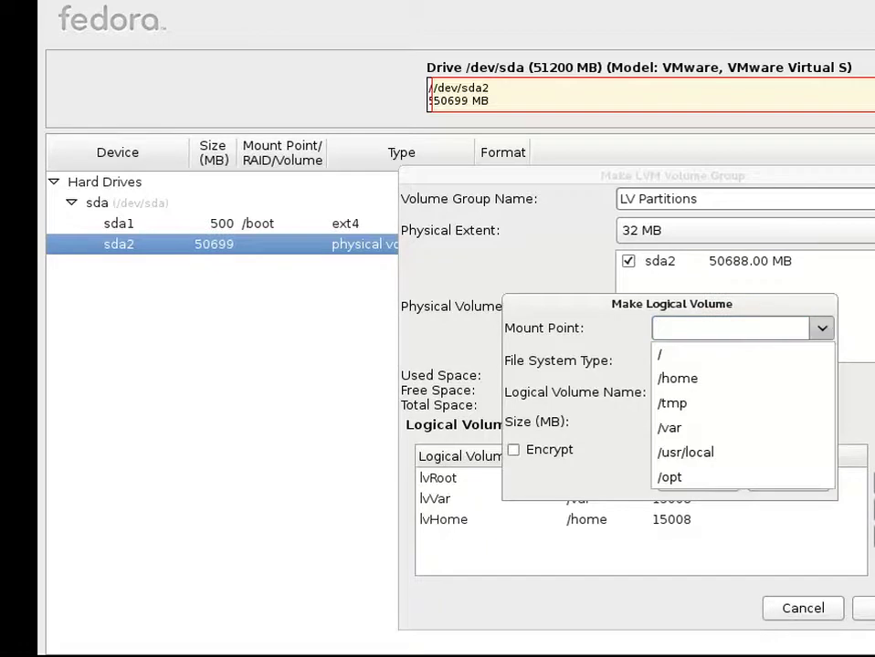
click(736, 403)
drag(694, 422, 624, 413)
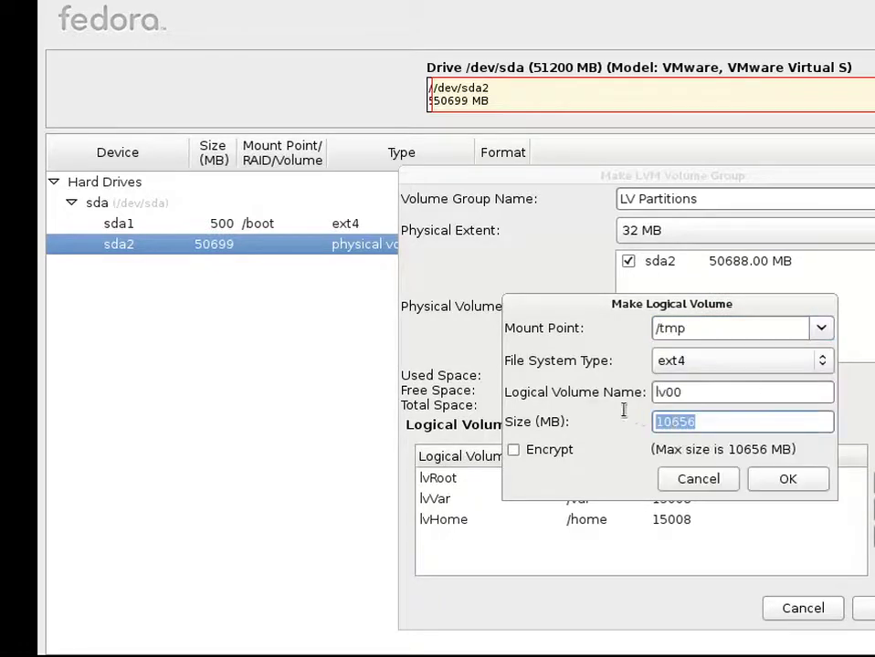
text(2000)
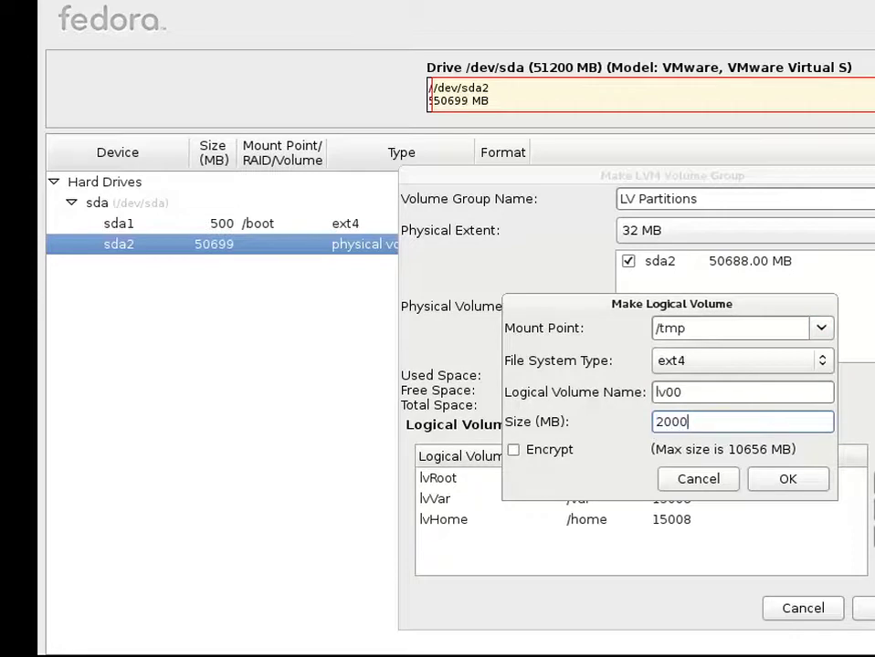
click(763, 478)
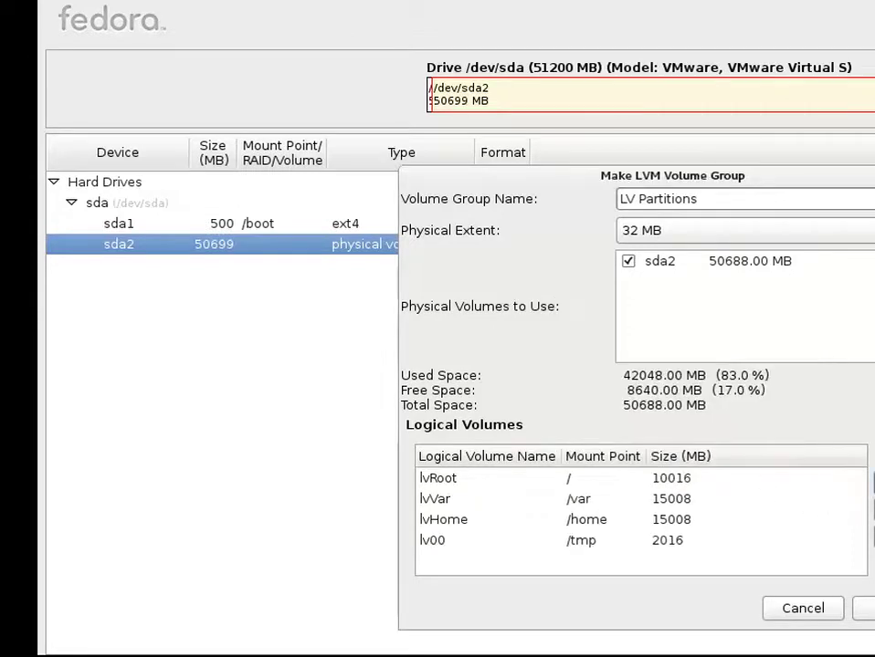
click(870, 481)
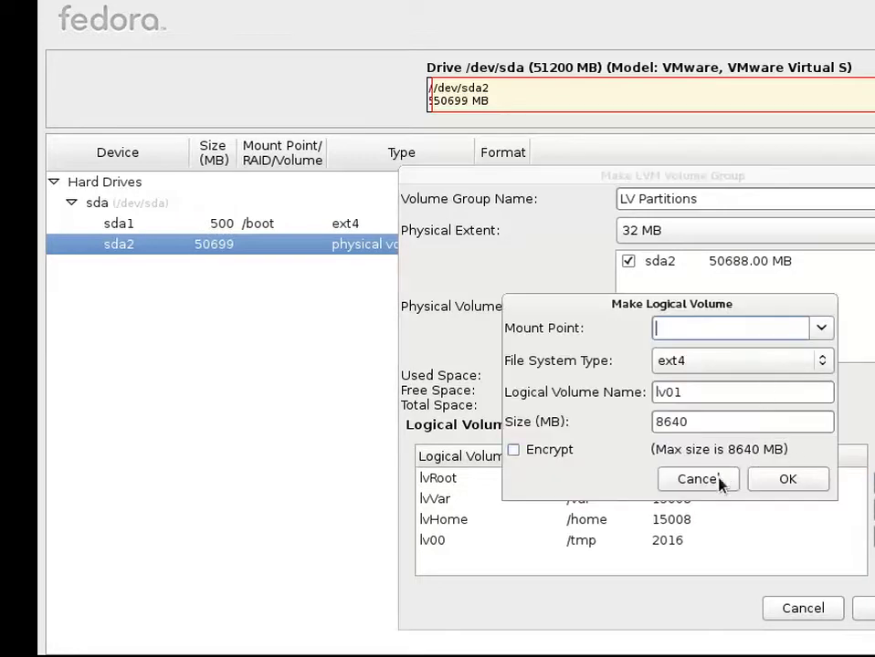
click(676, 480)
- Rename the /tmp volume lv00 to lvTmp
click(667, 542)
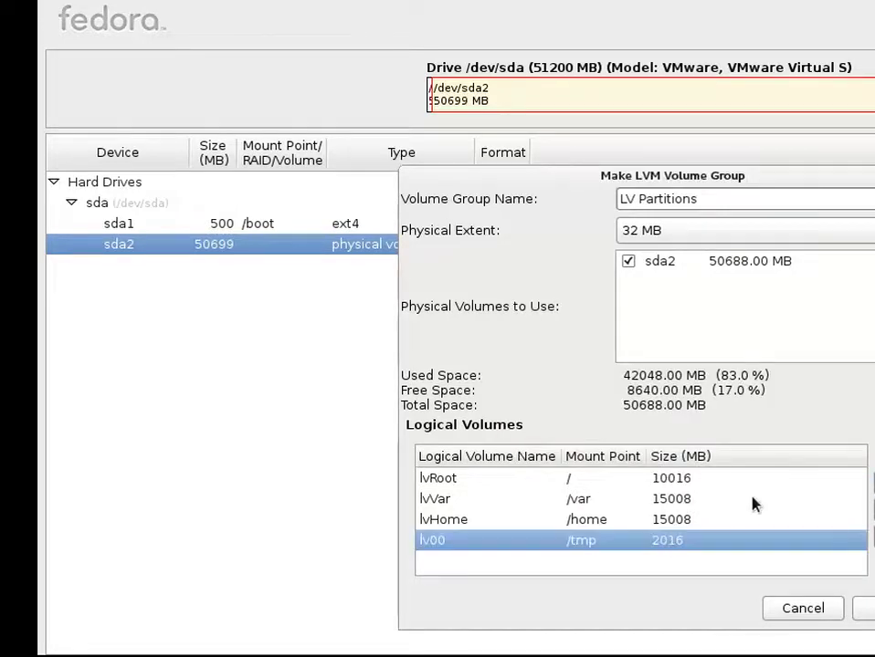
click(867, 504)
click(724, 392)
key(BackSpace)
key(BackSpace)
text(Te)
key(BackSpace)
text(mp)
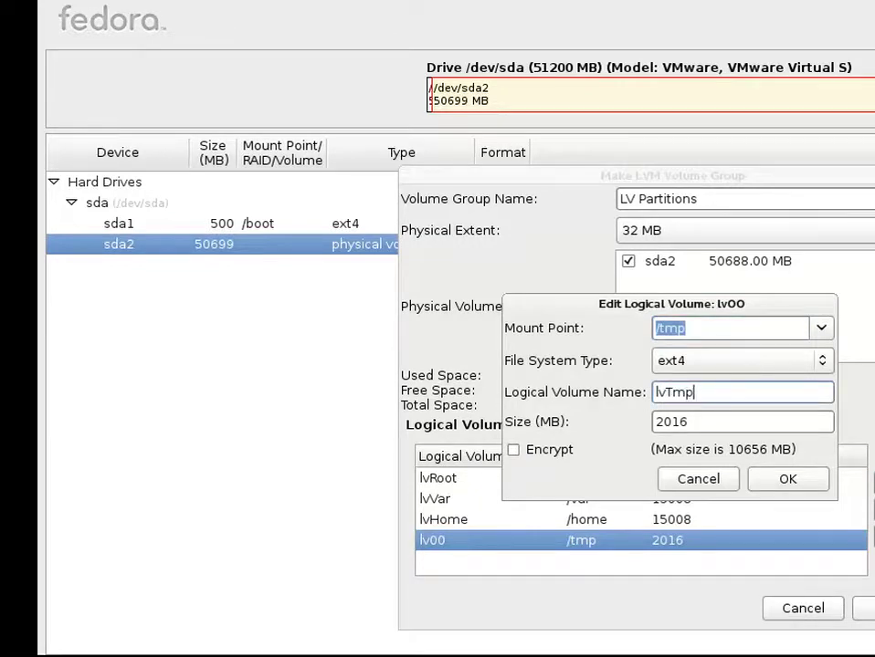
click(771, 480)
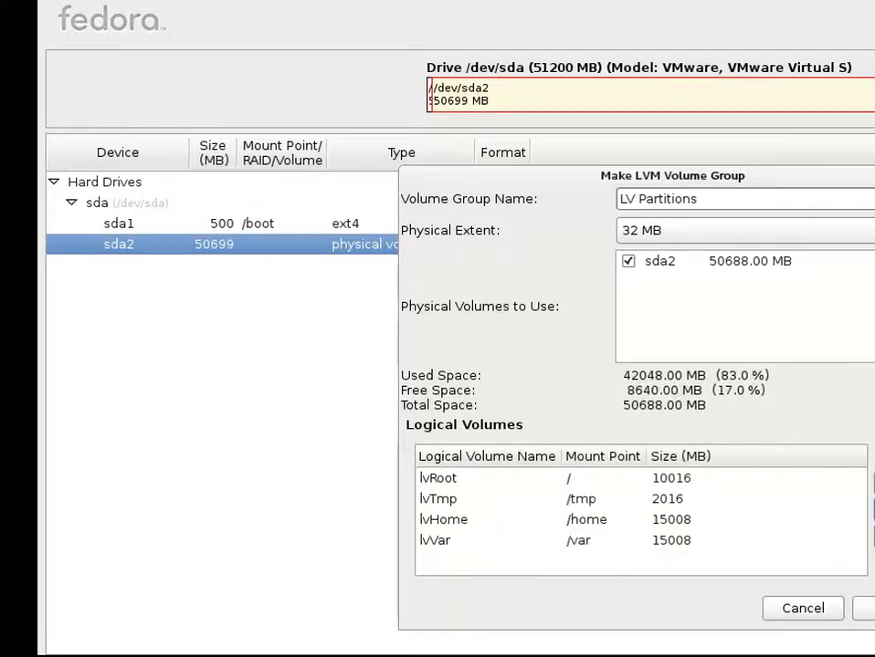
click(868, 498)
- Create a 2500 MB swap logical volume, correcting an oversized 25000 MB entry
click(821, 329)
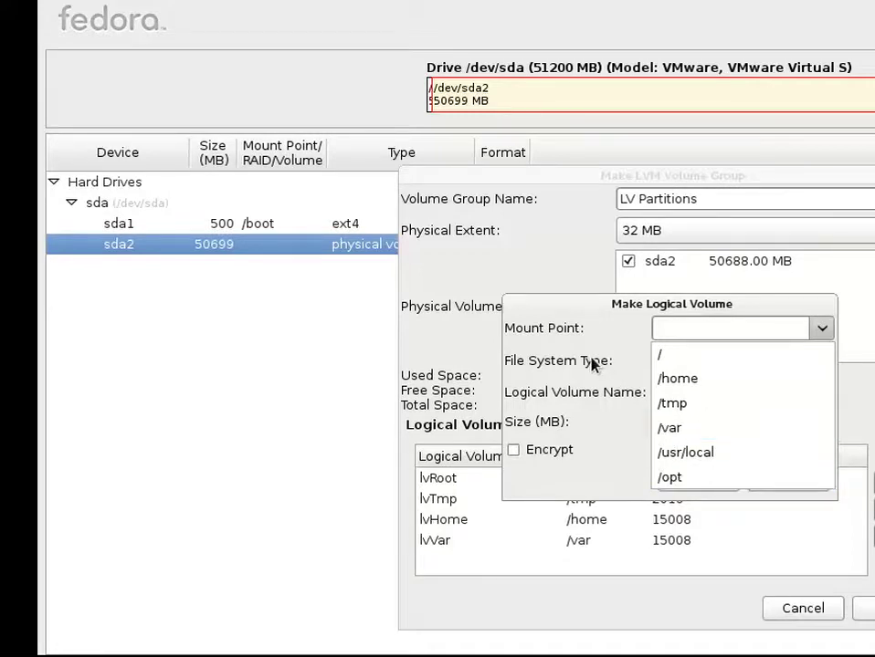
key(Escape)
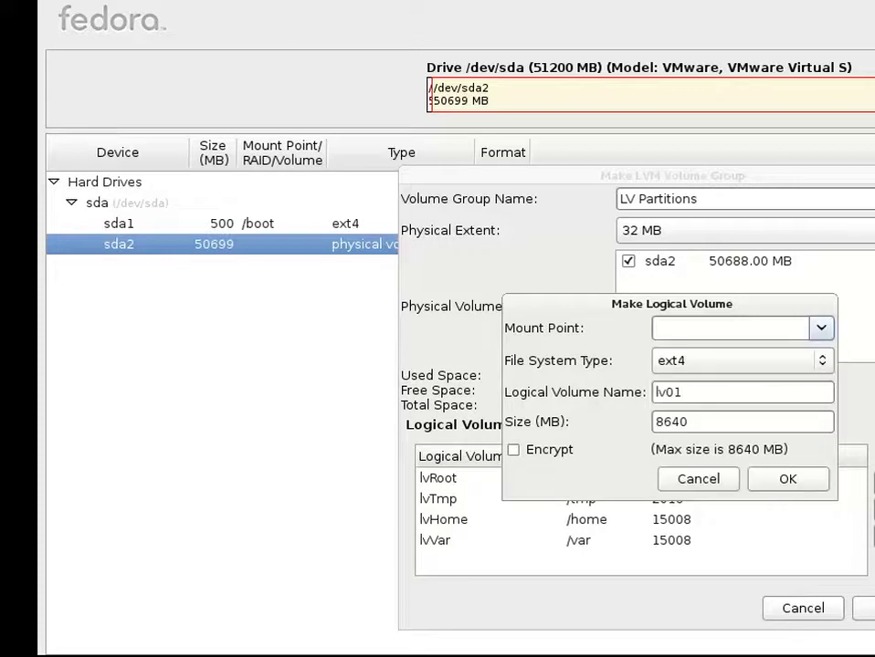
click(729, 477)
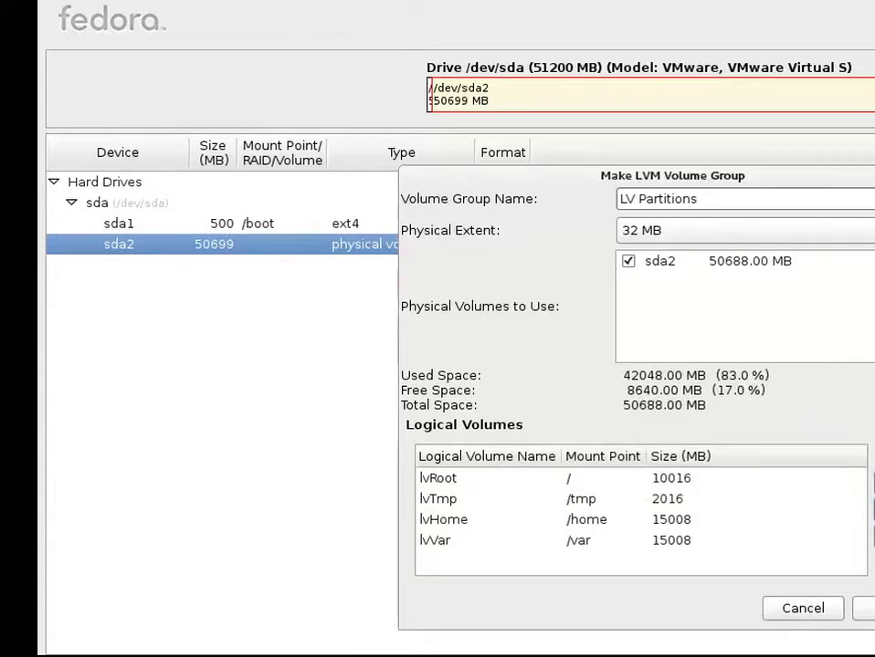
click(872, 482)
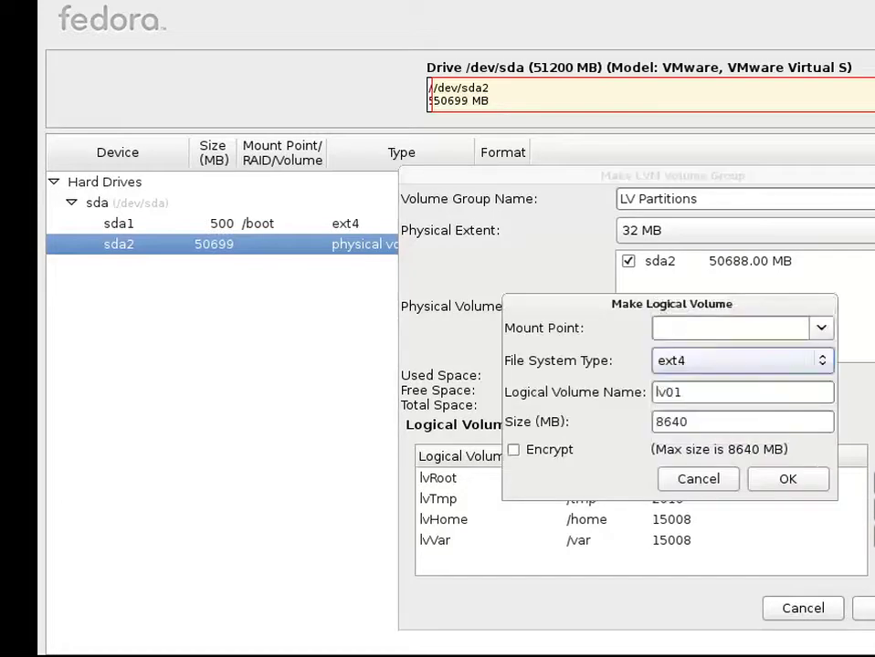
click(741, 360)
click(794, 382)
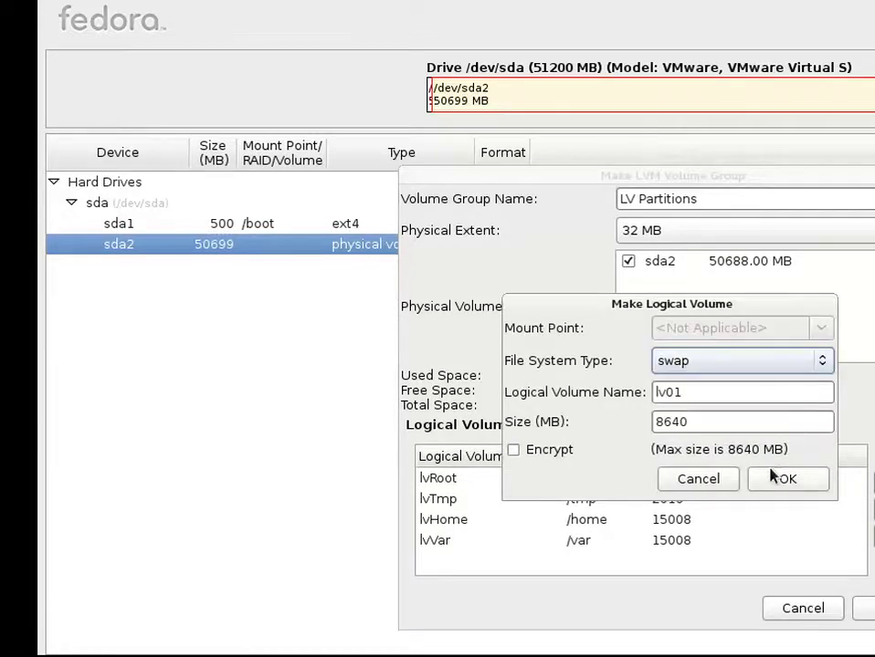
click(740, 423)
double_click(739, 423)
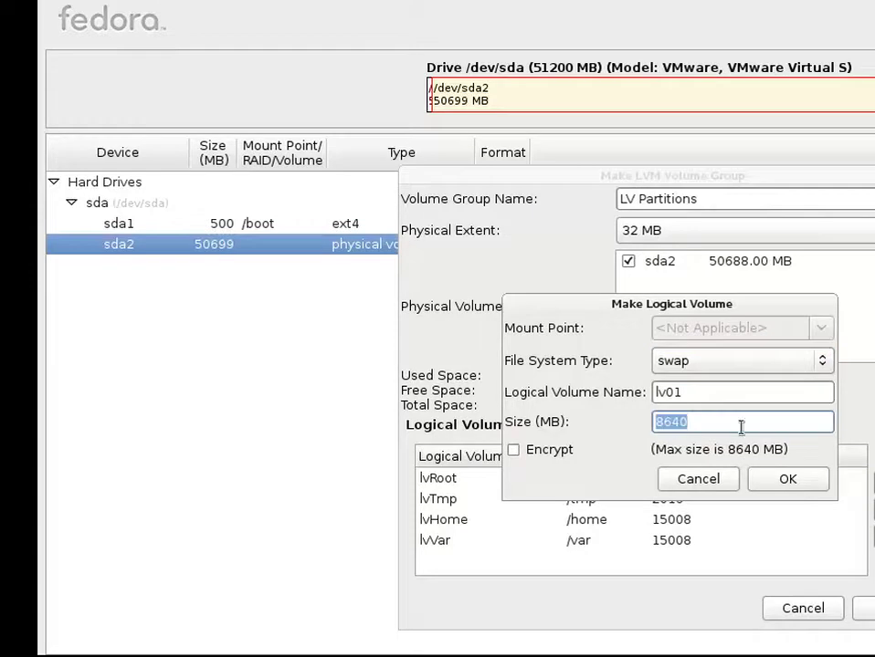
text(25000)
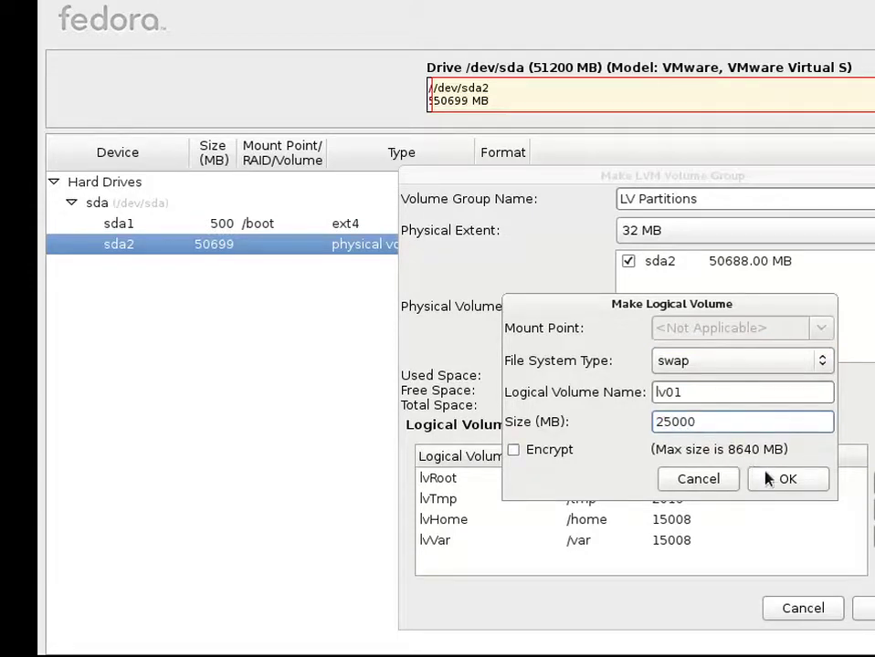
click(767, 476)
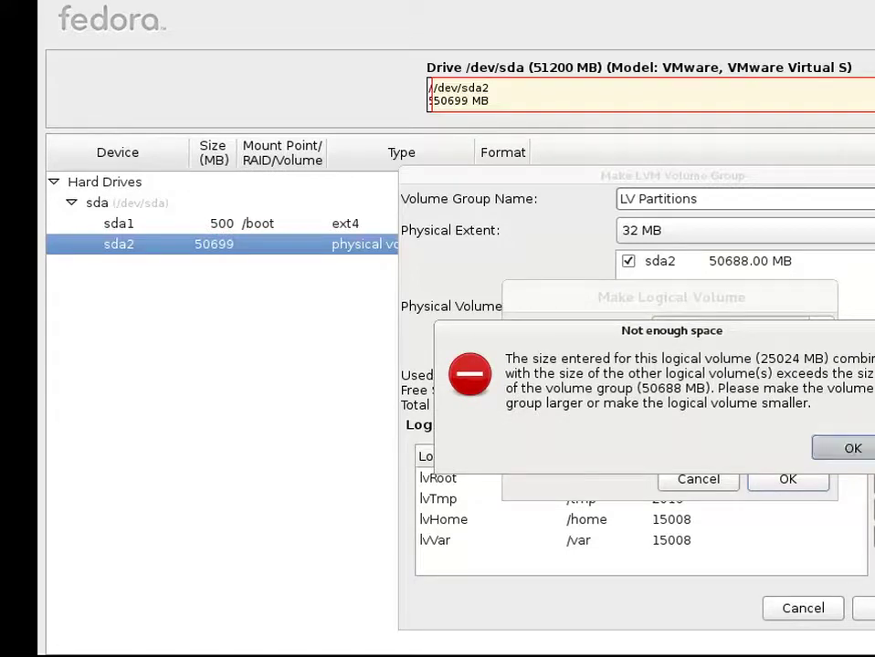
click(836, 454)
key(BackSpace)
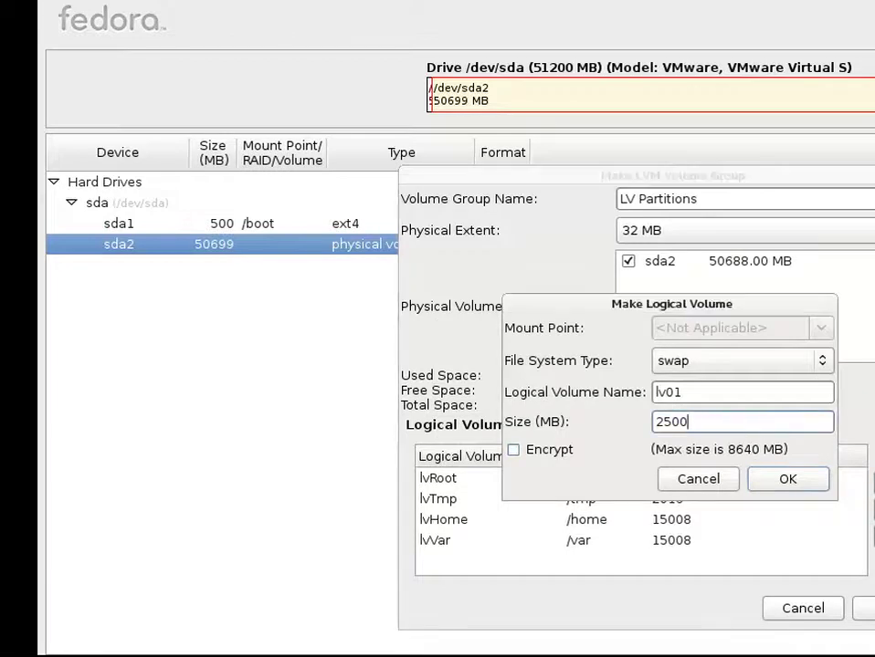
click(799, 480)
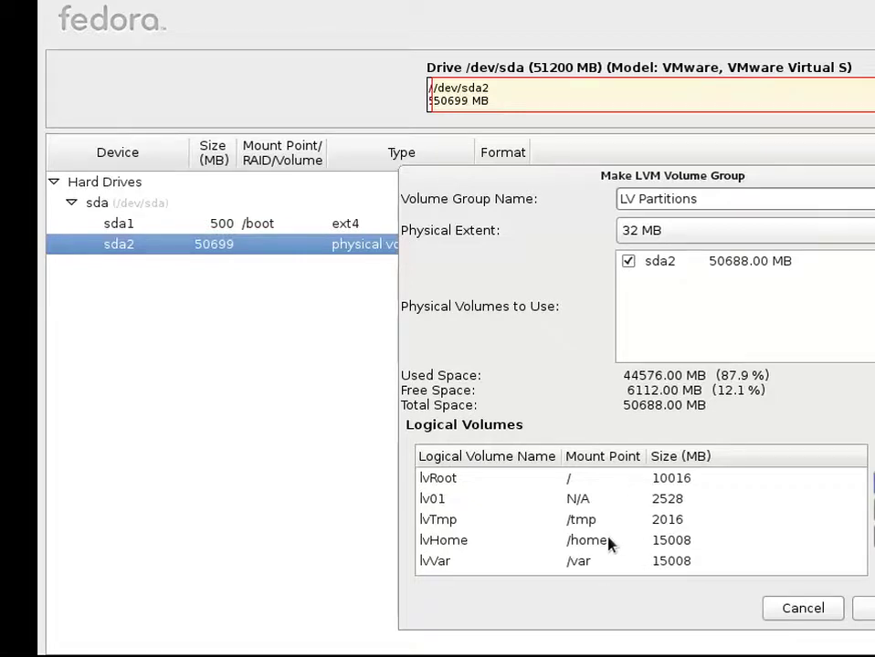
- Rename the swap volume lv01 to lvSwap
click(602, 499)
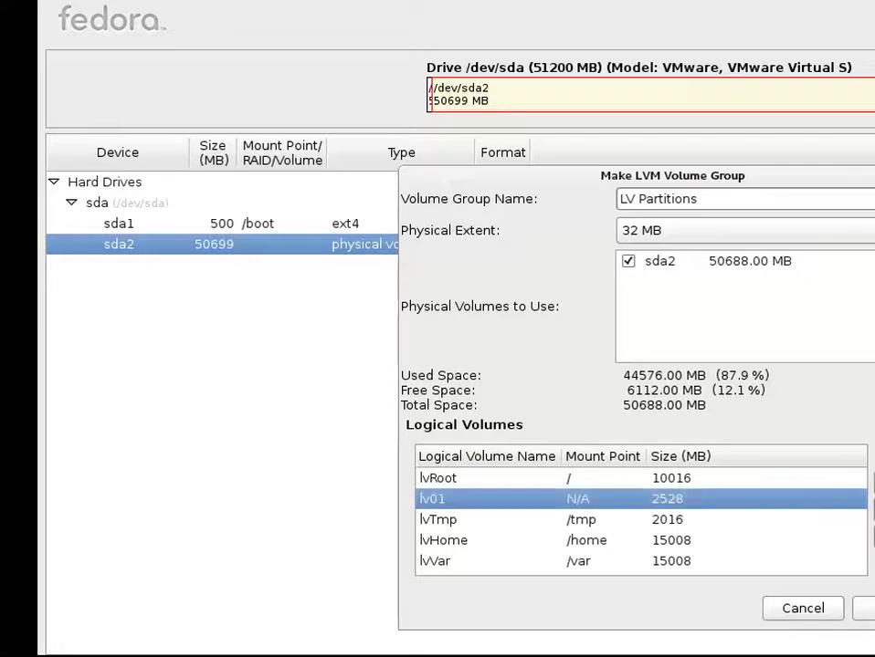
double_click(807, 502)
key(BackSpace)
key(BackSpace)
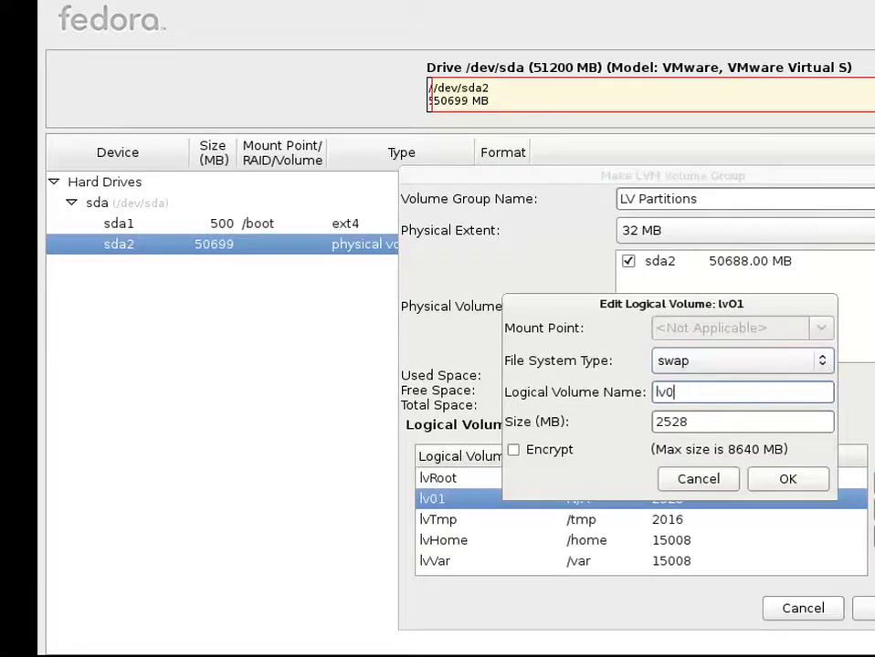
text(Swap)
click(784, 482)
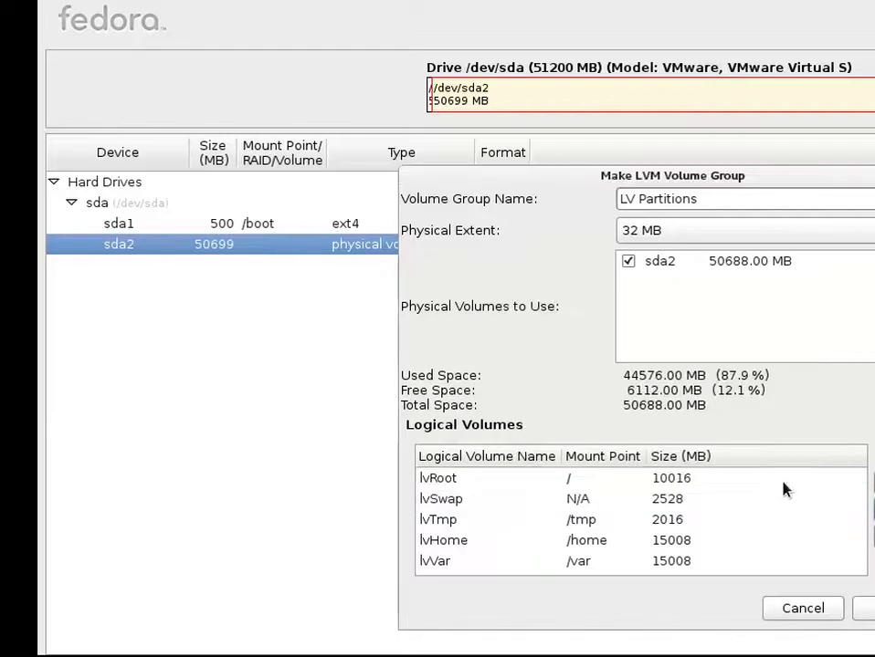
- Resize lvRoot from 10016 MB to 16128 MB
click(607, 543)
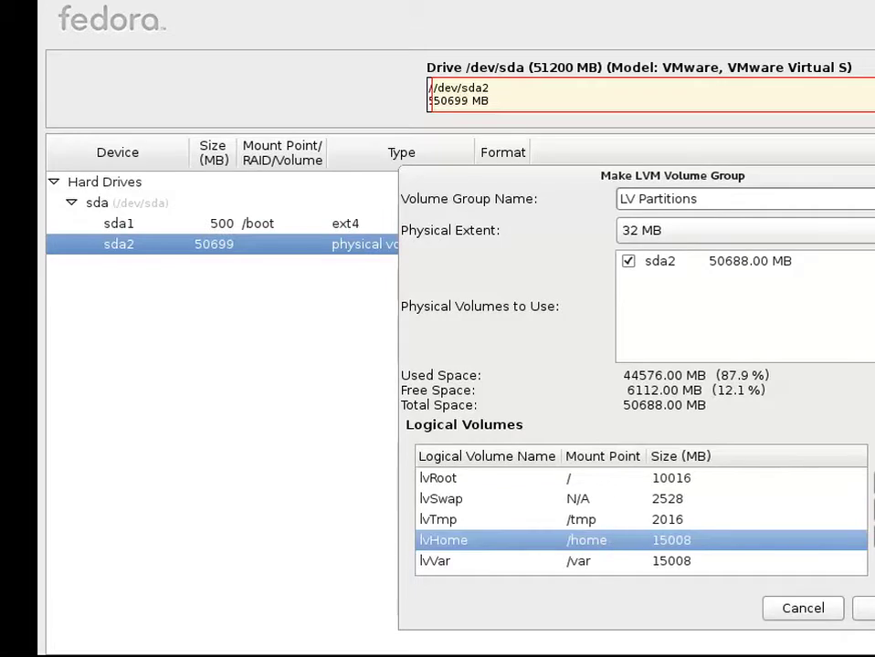
click(546, 478)
double_click(759, 478)
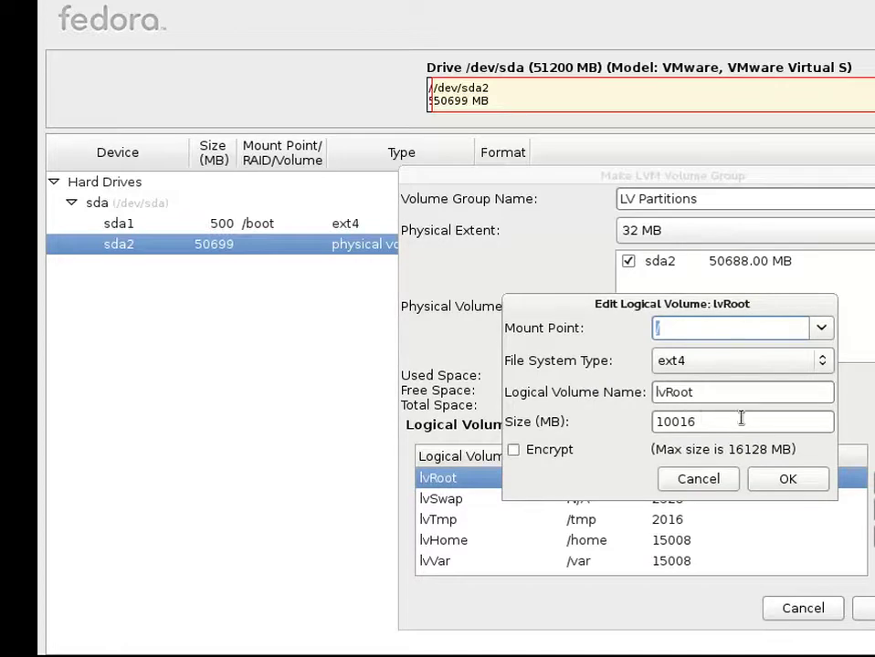
click(725, 422)
double_click(726, 424)
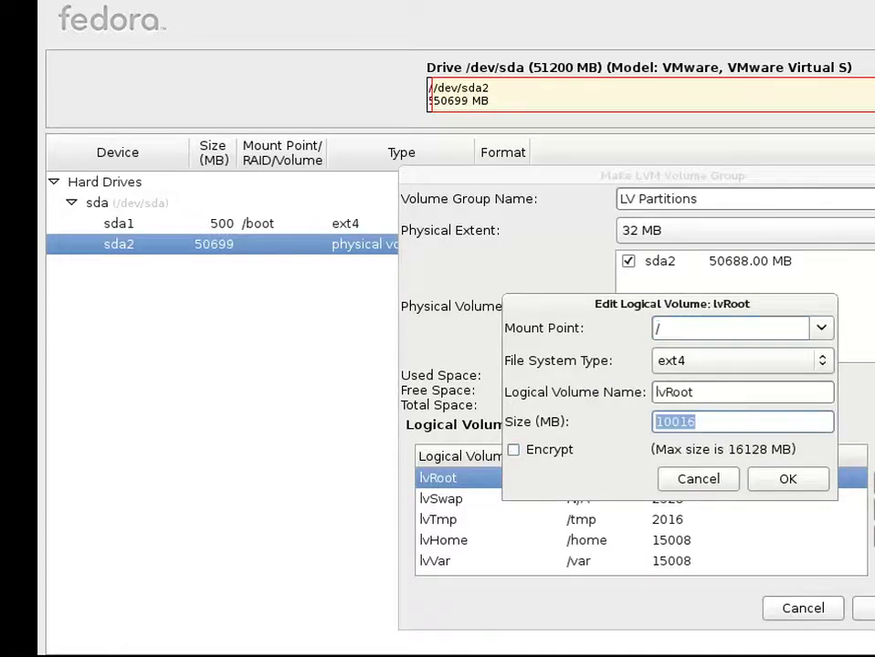
text(1)
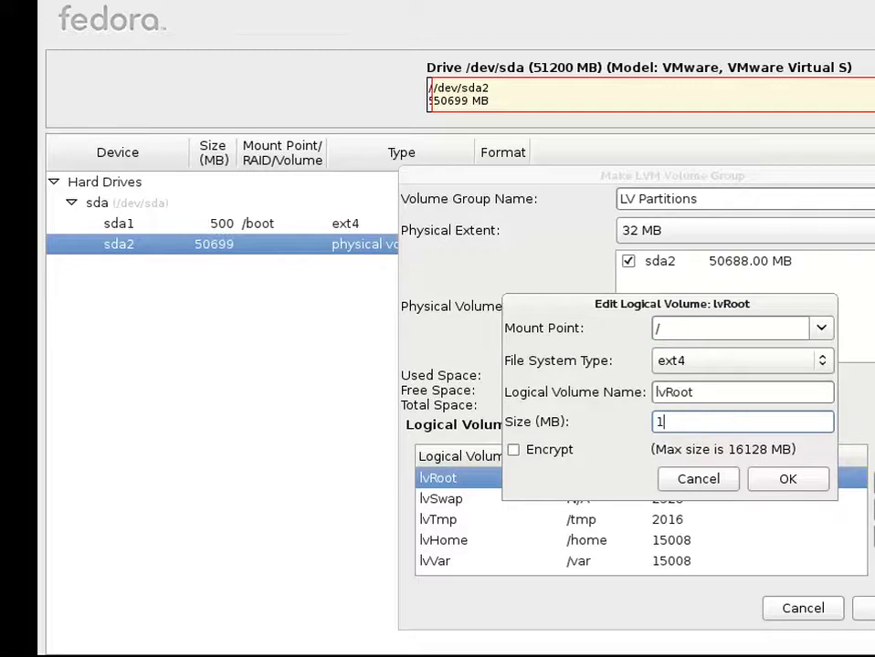
text(6128)
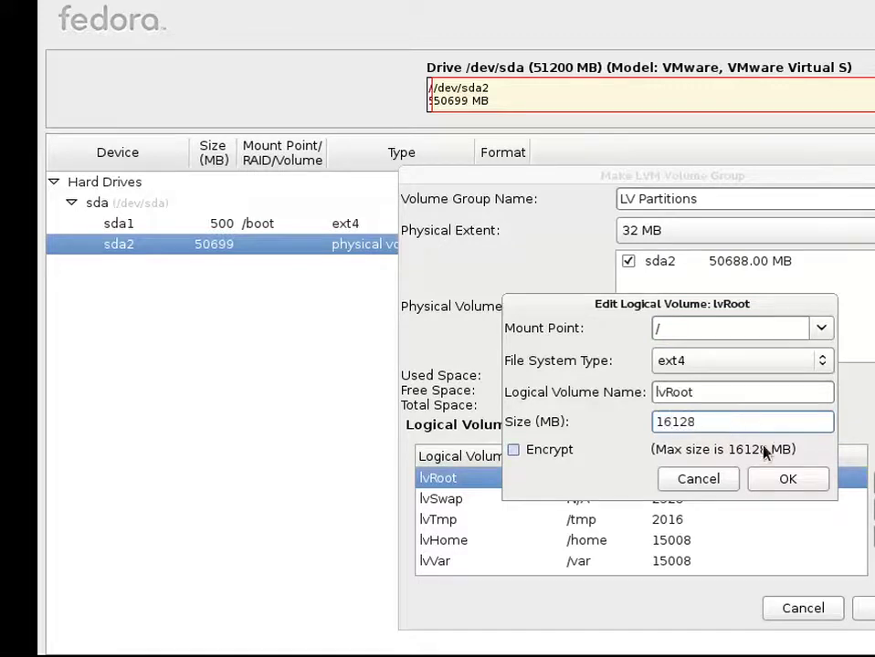
click(774, 480)
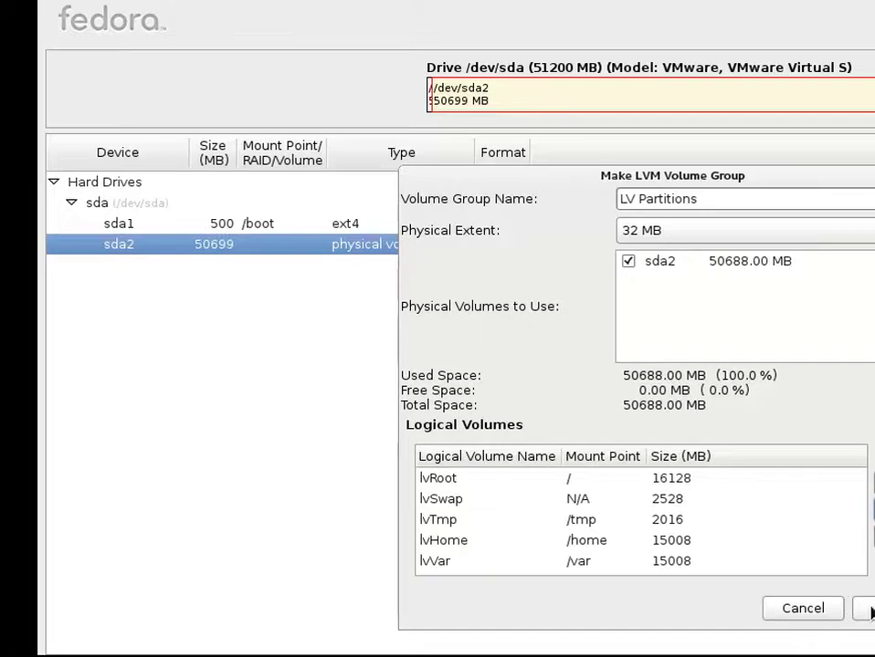
- Correct the invalid group name to LvPartitions and create the volume group
click(870, 613)
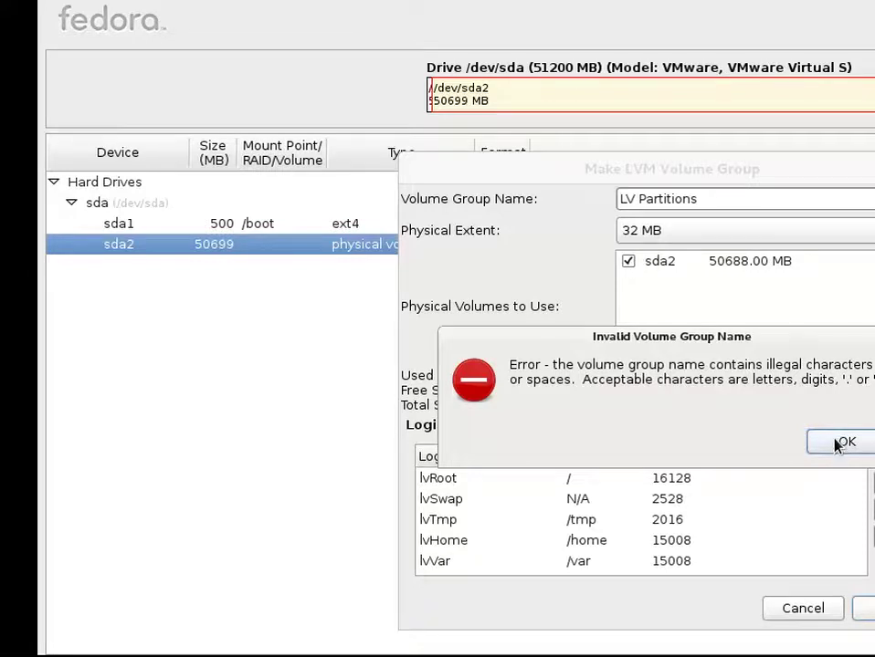
click(838, 442)
click(639, 199)
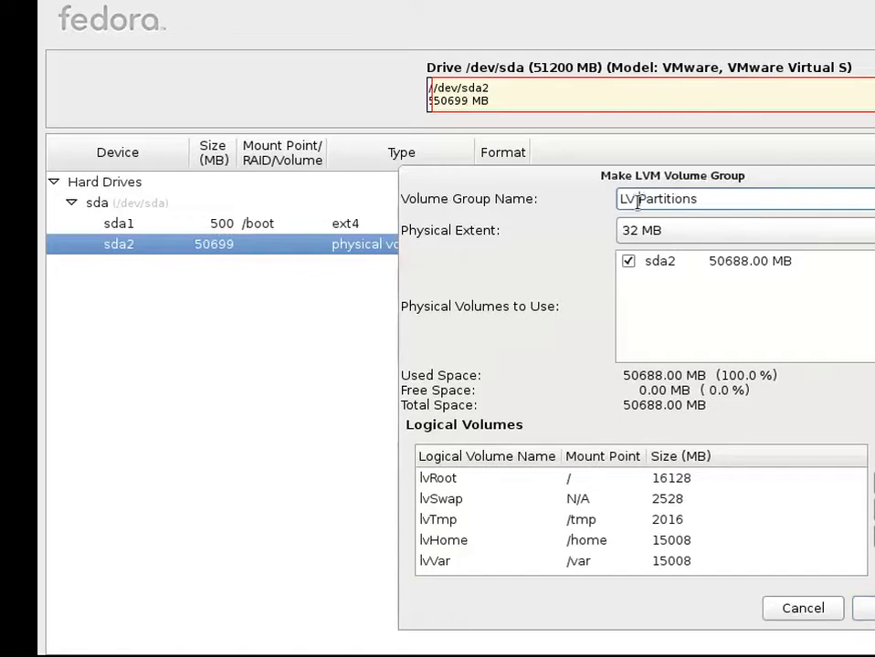
key(BackSpace)
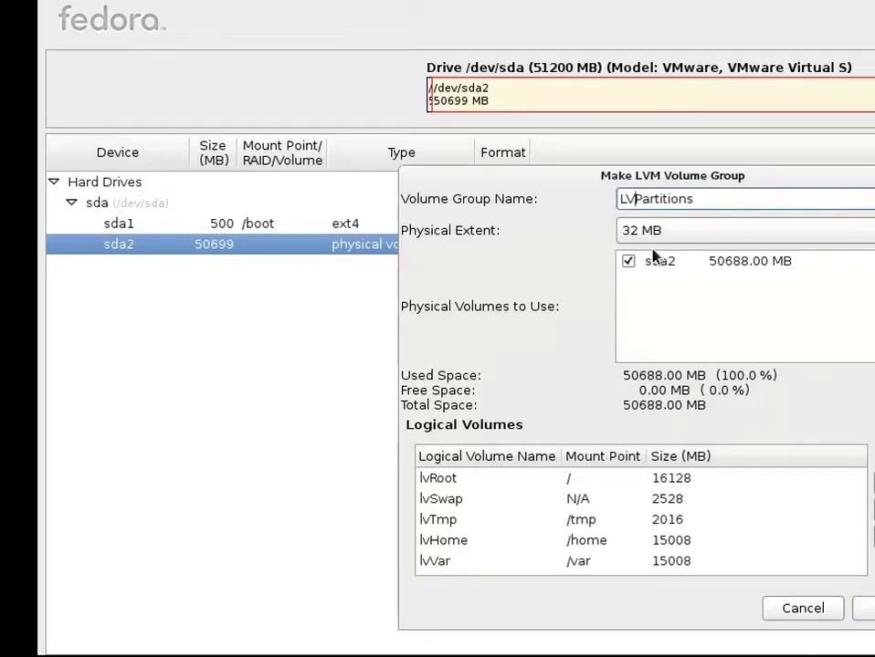
key(BackSpace)
text(v)
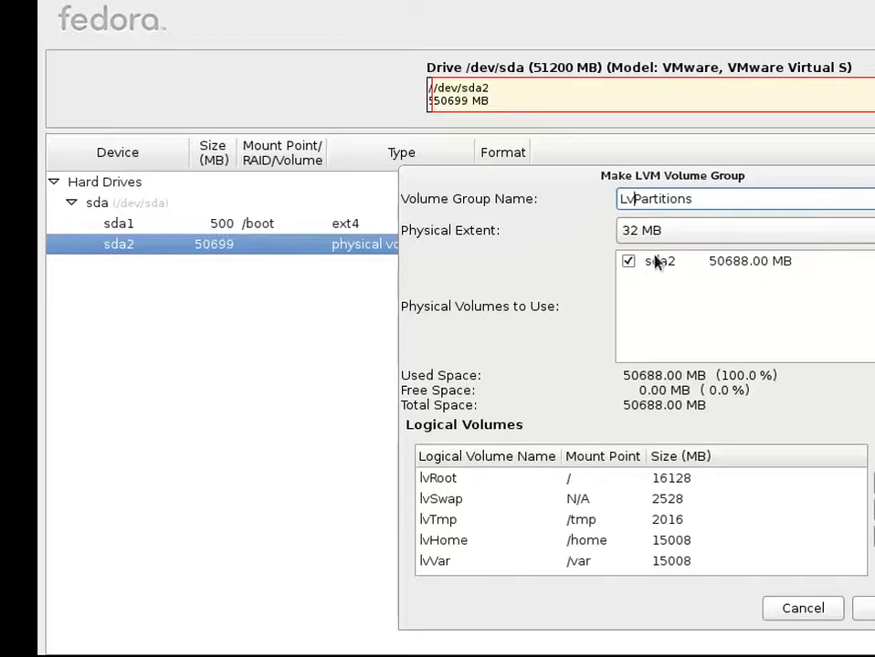
click(866, 609)
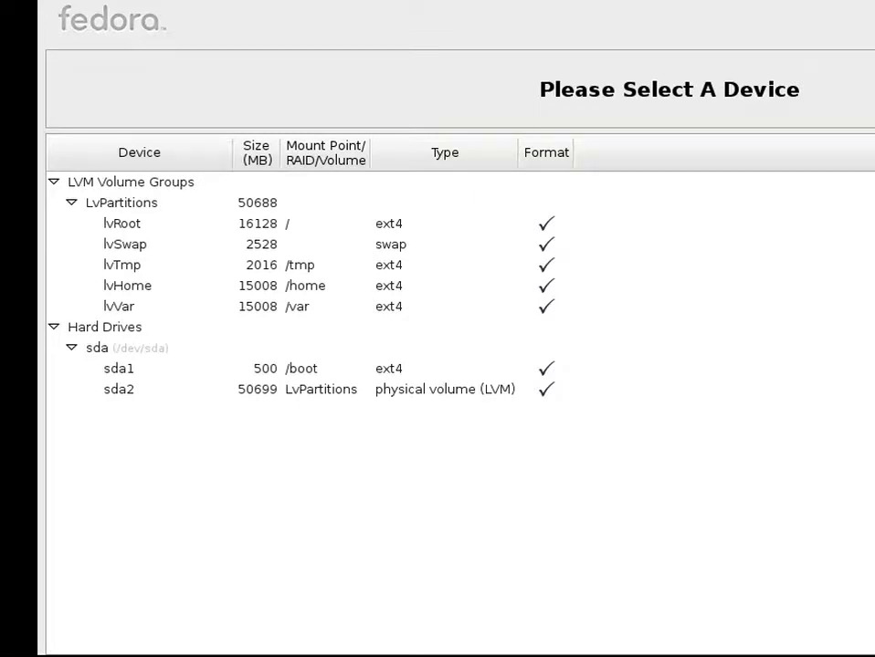
- Cancel the Create Storage dialog without adding anything
key(alt+c)
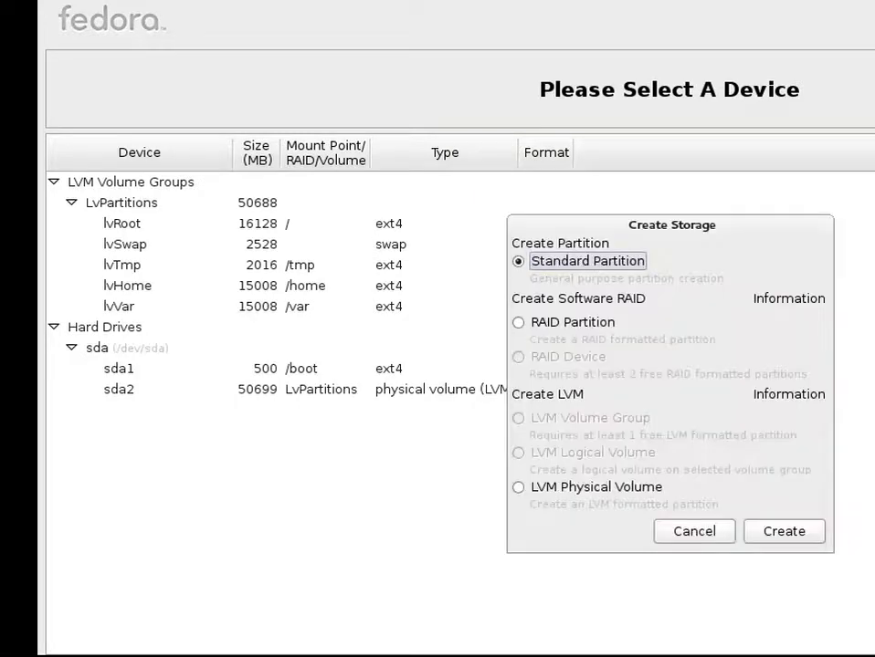
click(715, 531)
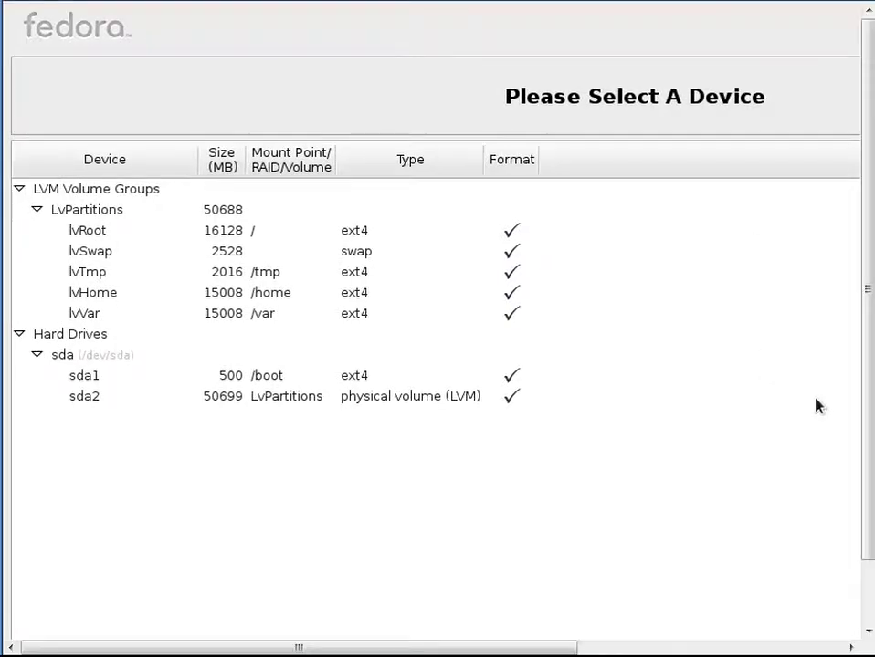
drag(865, 374, 728, 604)
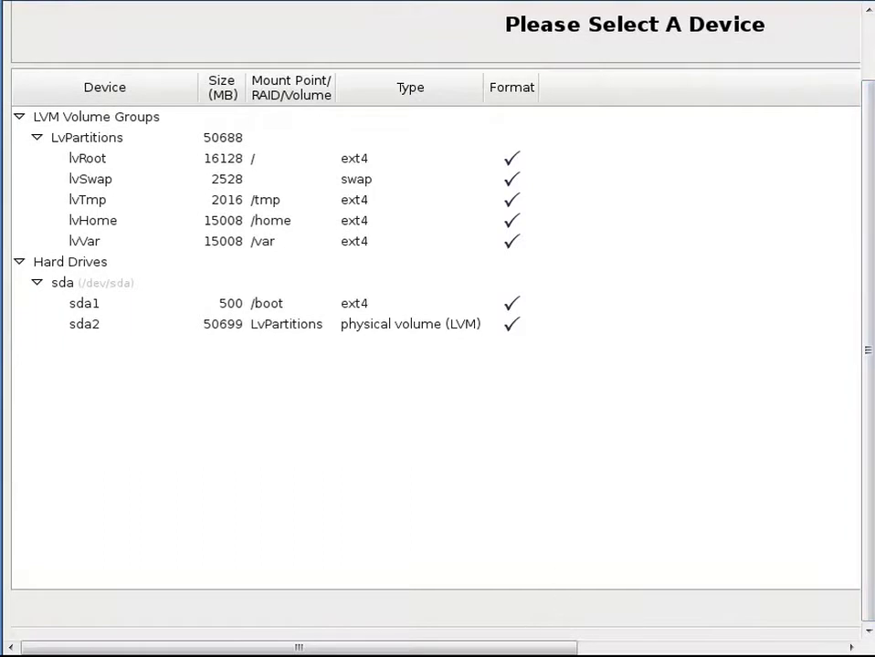
drag(559, 647, 545, 585)
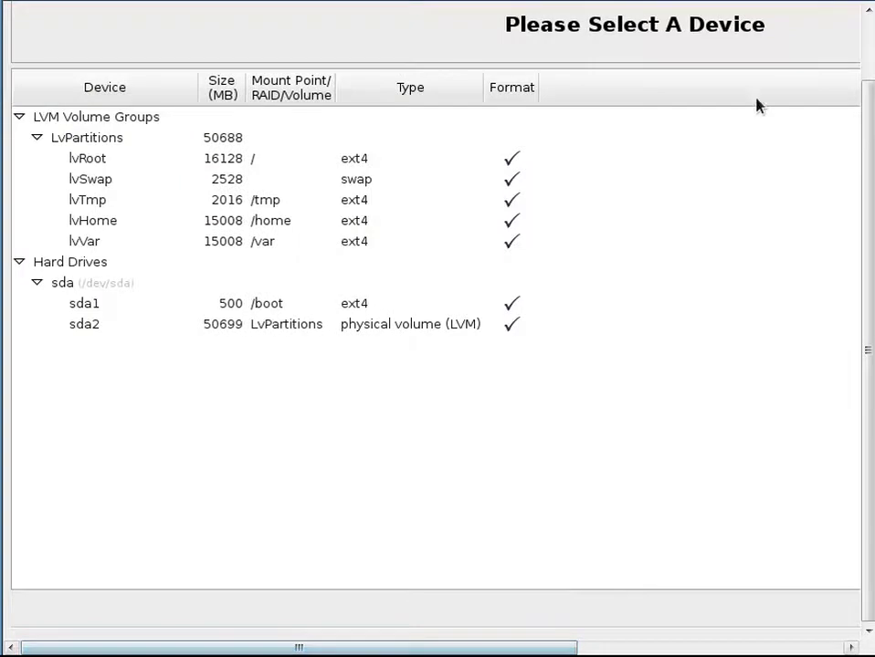
click(811, 13)
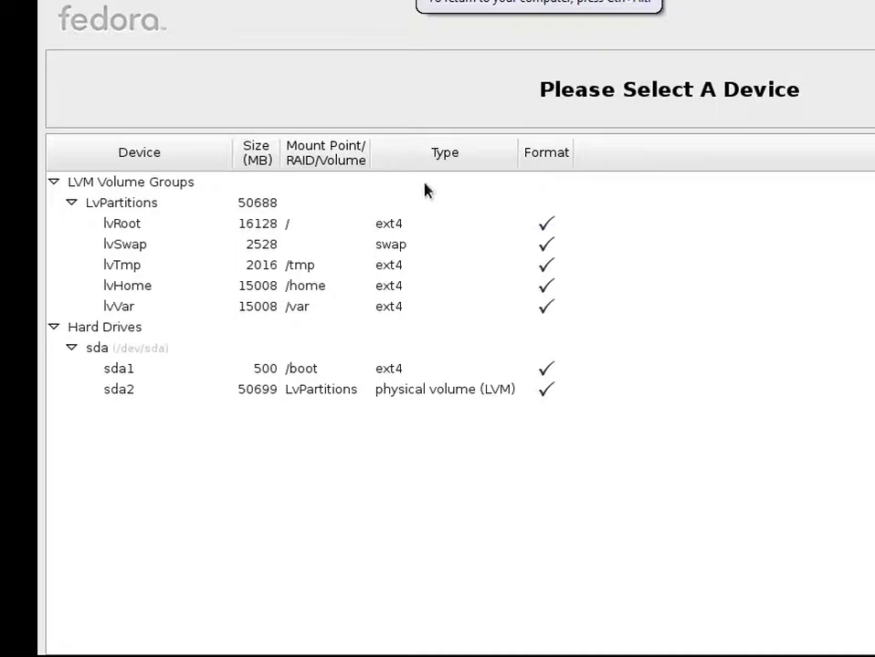
- Inspect the LvPartitions volume group and the sda drive's sda1 and sda2 partitions
click(377, 205)
click(365, 191)
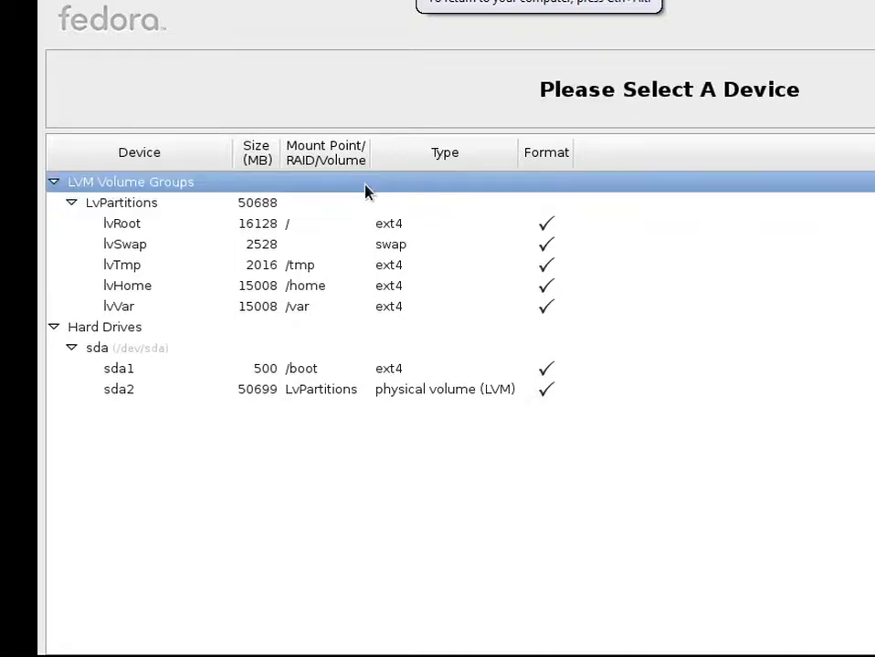
click(334, 203)
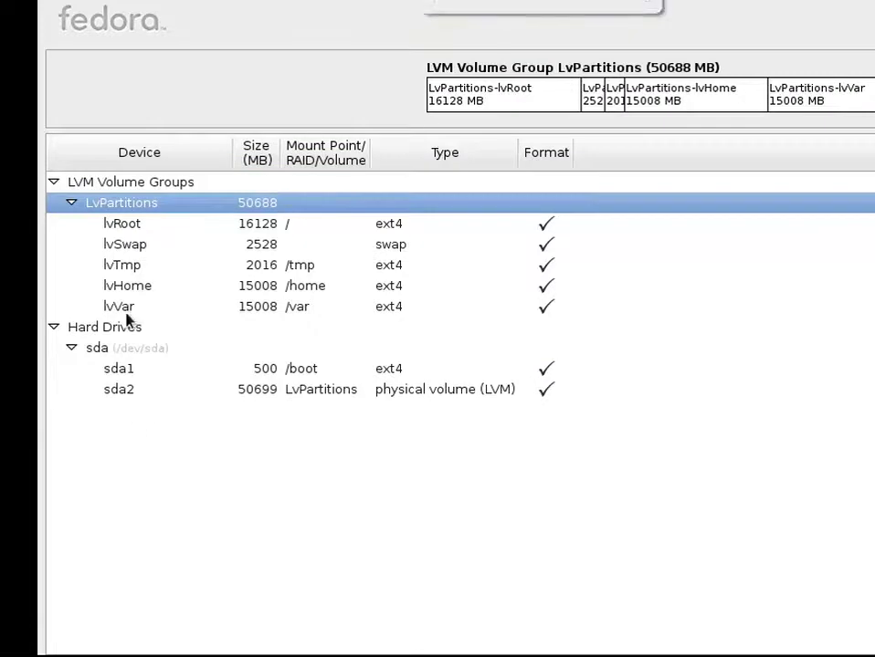
click(122, 334)
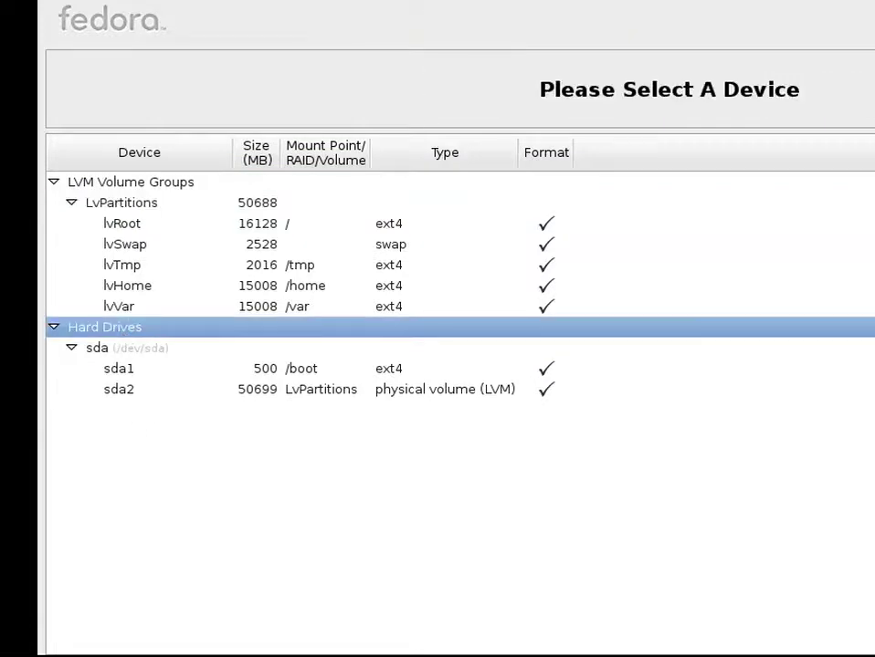
click(124, 355)
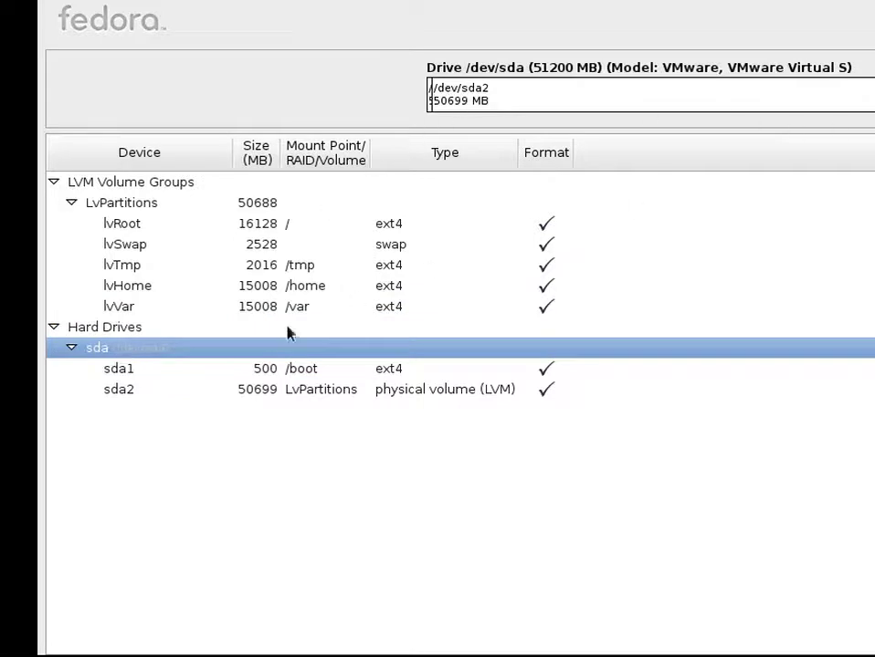
click(184, 378)
click(182, 390)
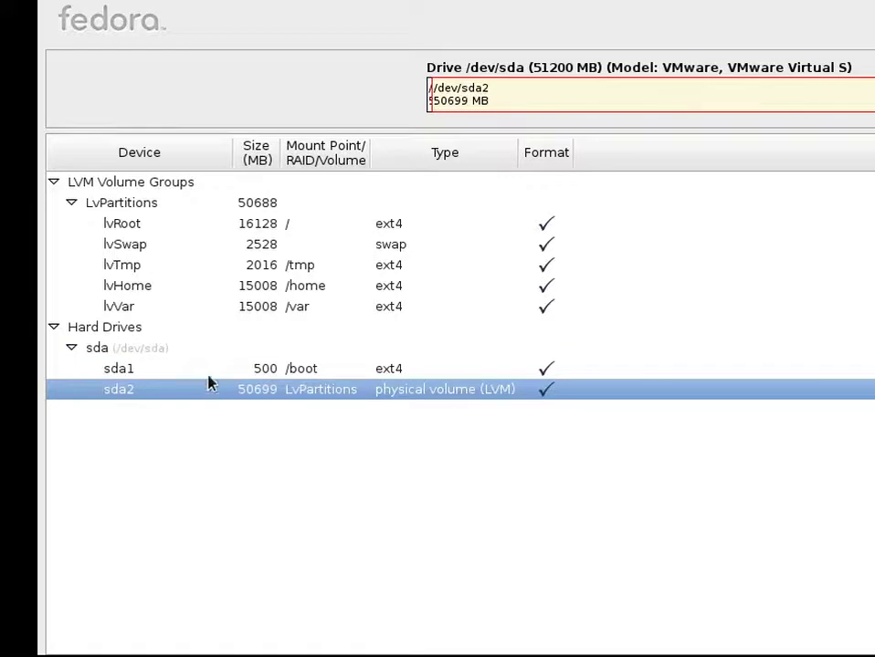
click(176, 184)
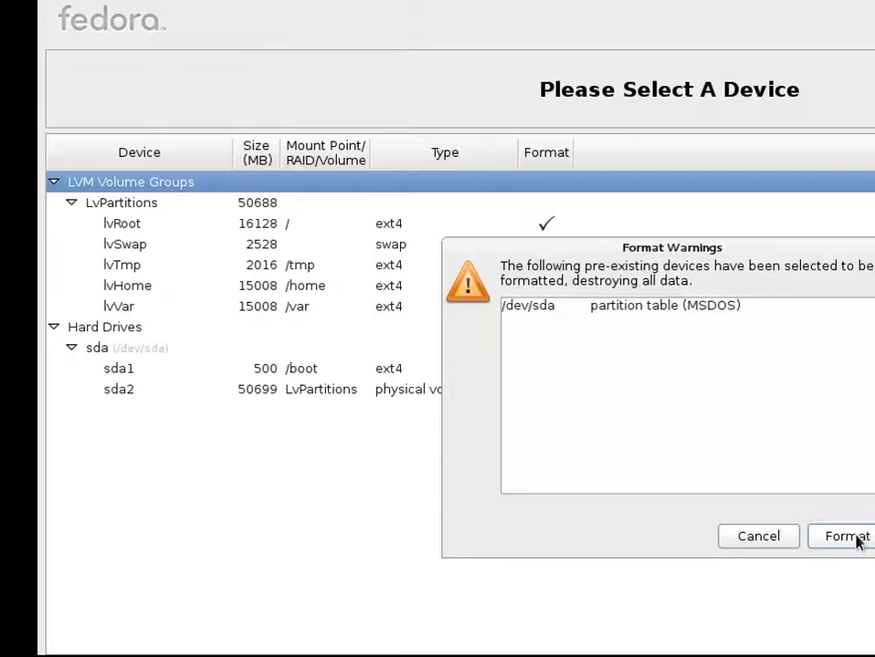
- Accept formatting /dev/sda and write the partition changes to disk
click(858, 541)
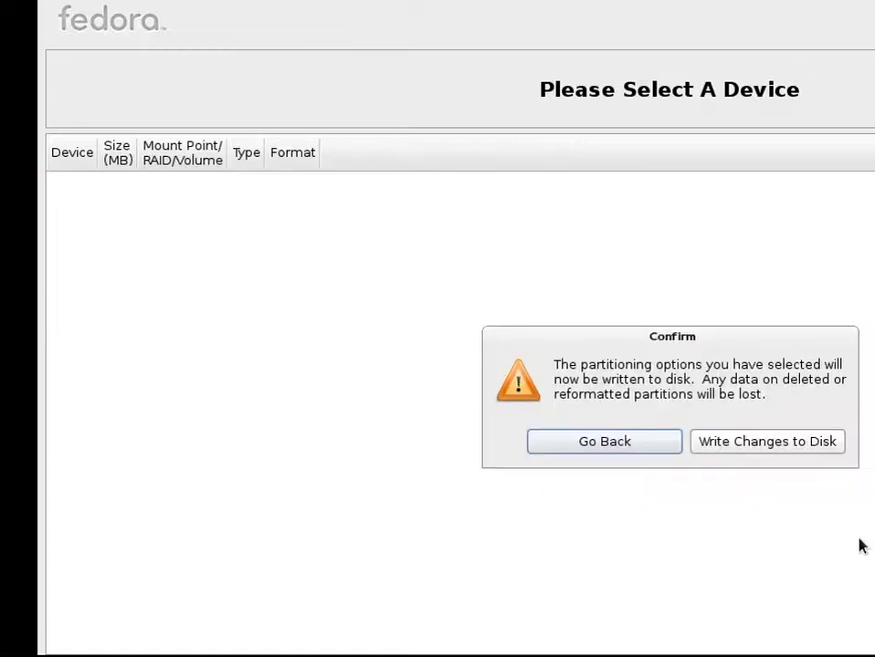
click(800, 443)
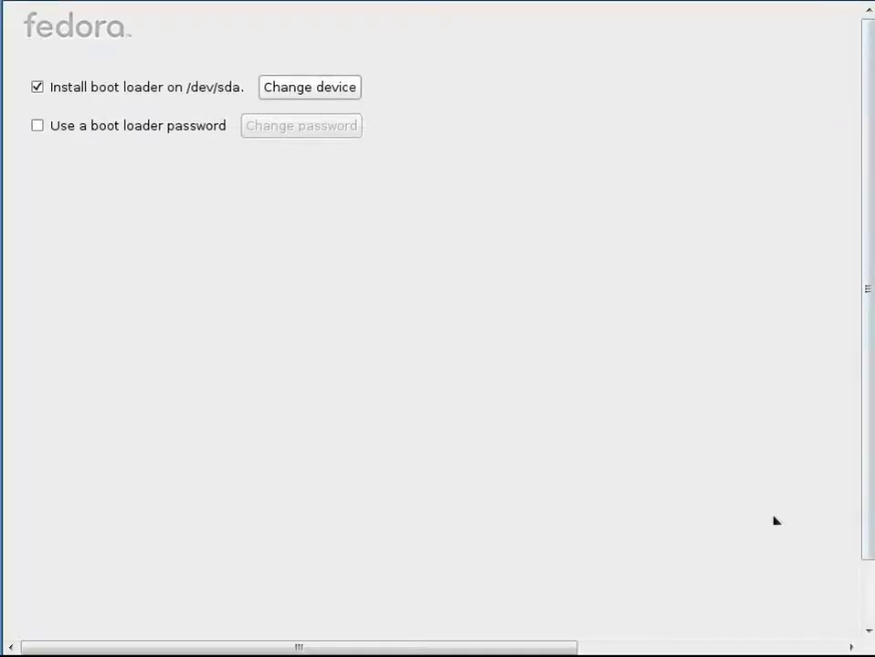
- Keep the boot loader on /dev/sda with no password and continue
drag(864, 465, 867, 527)
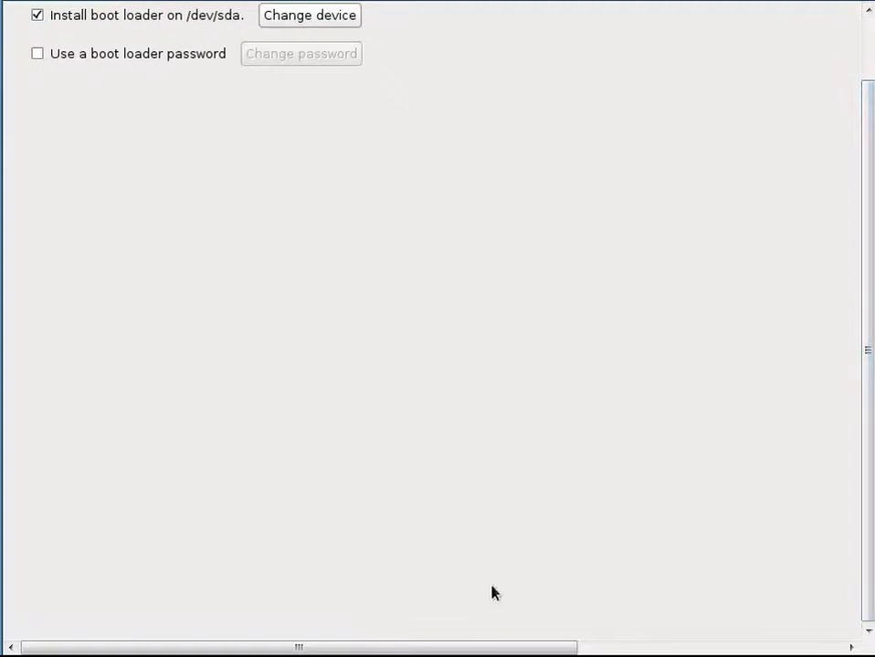
drag(498, 652, 487, 614)
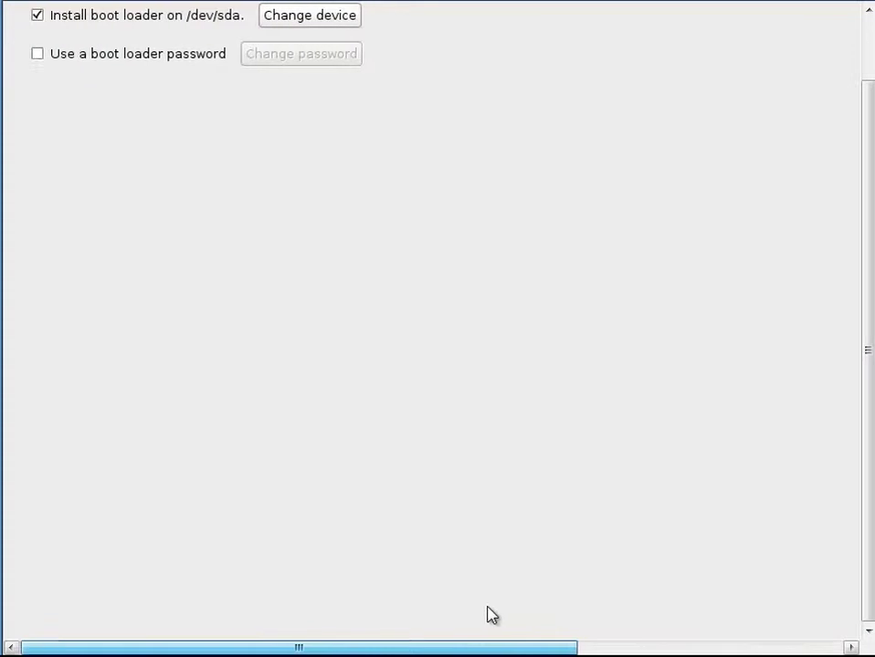
key(Tab)
key(Tab)
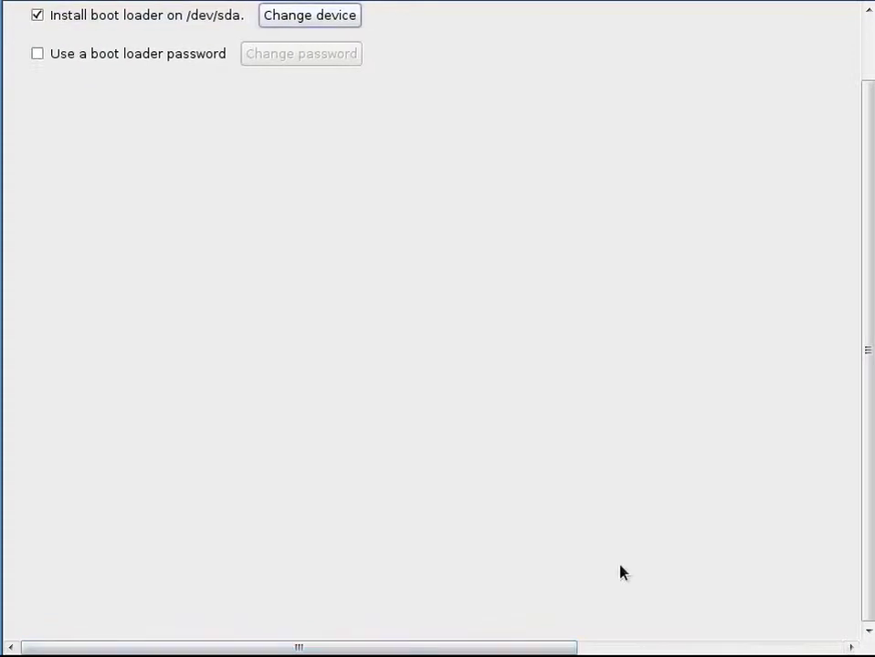
key(Tab)
key(Tab)
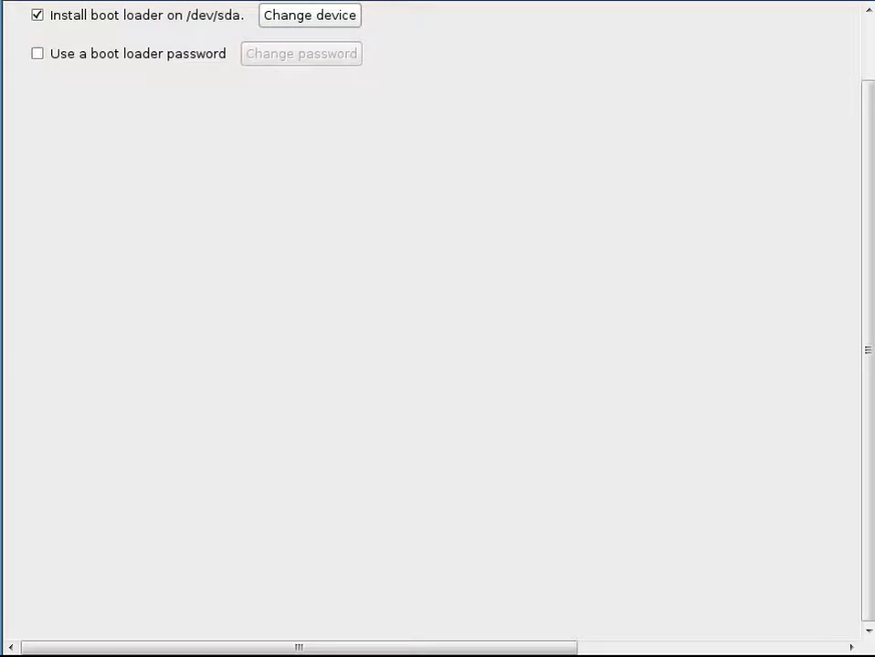
key(Return)
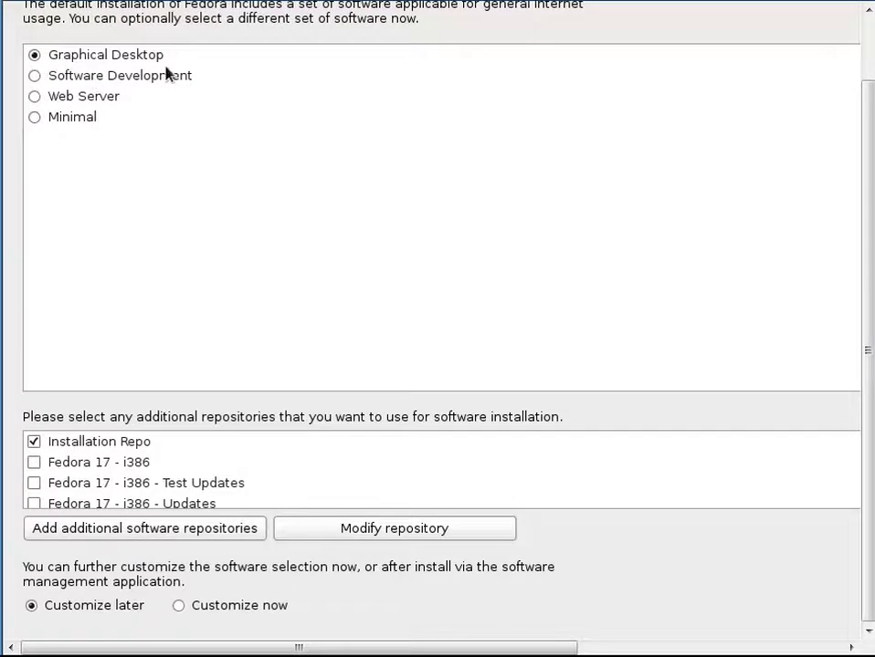
- Keep the Graphical Desktop software set, leaving the add-repository form unused
scroll(194, 481, down, 1)
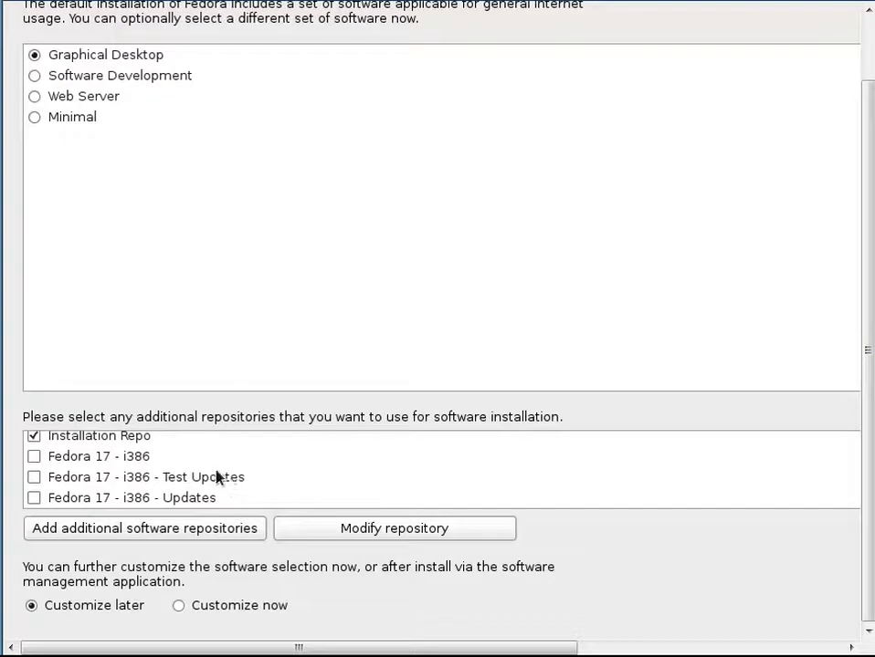
scroll(209, 470, up, 1)
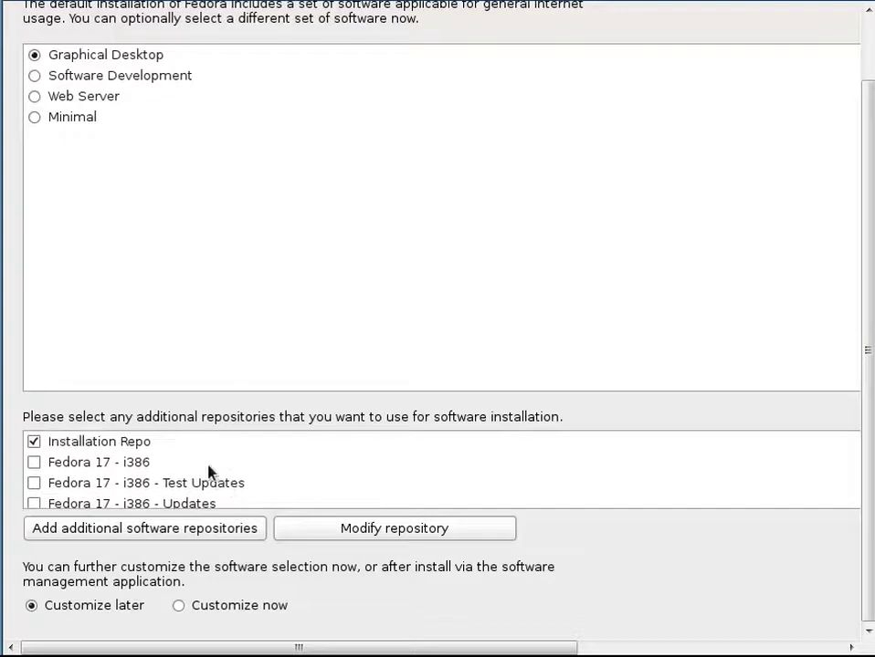
click(35, 76)
click(33, 55)
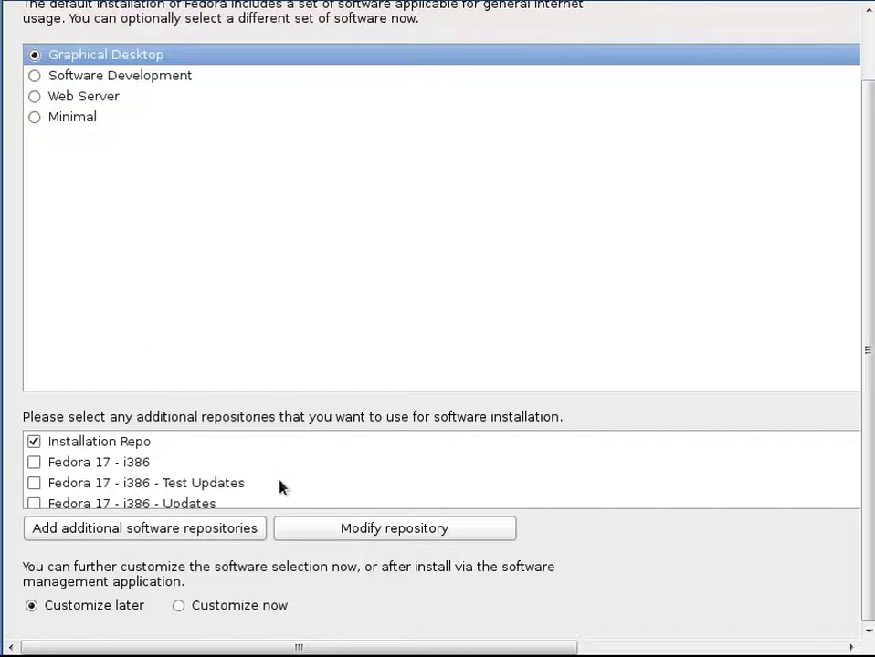
scroll(370, 502, down, 1)
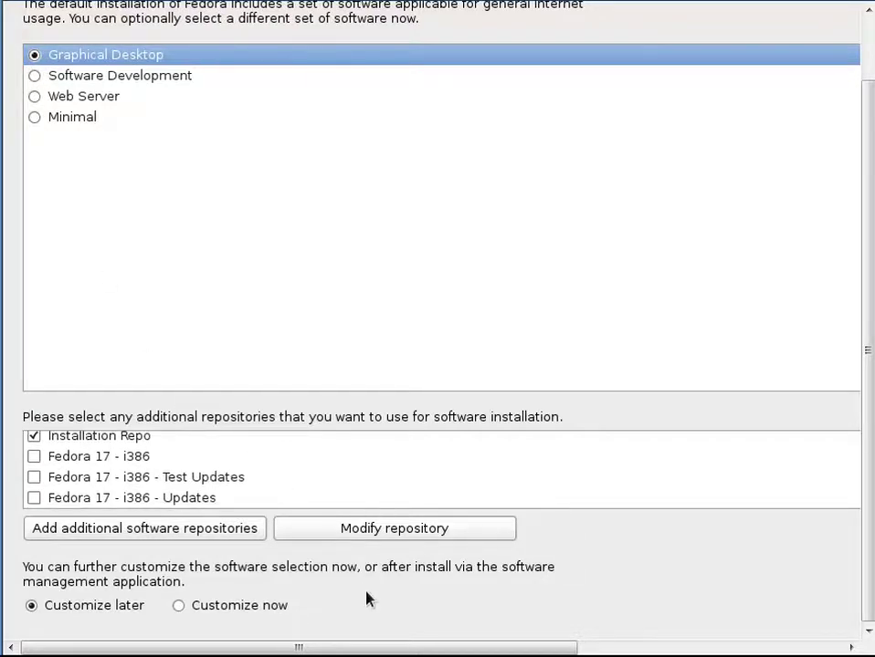
click(208, 530)
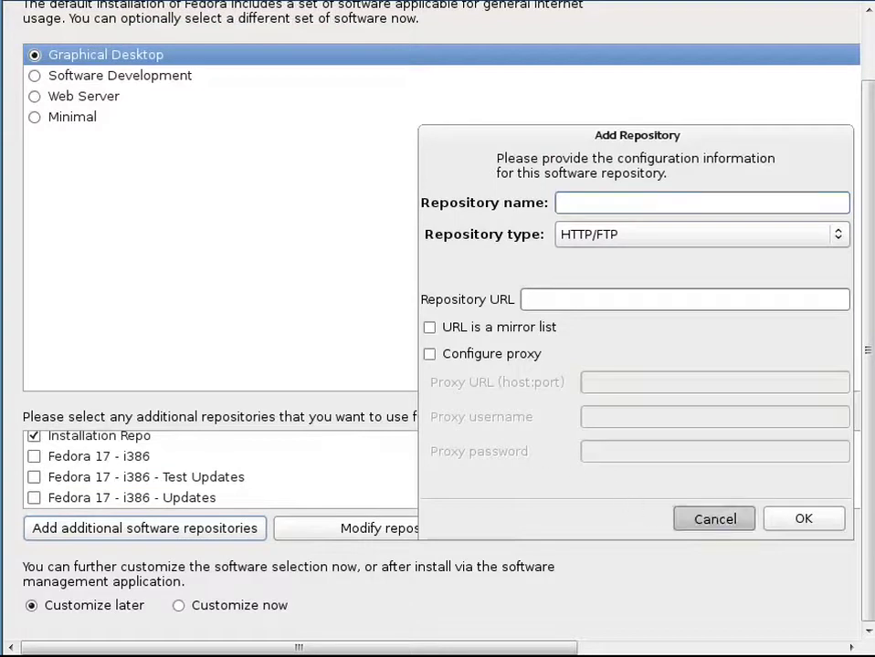
key(Escape)
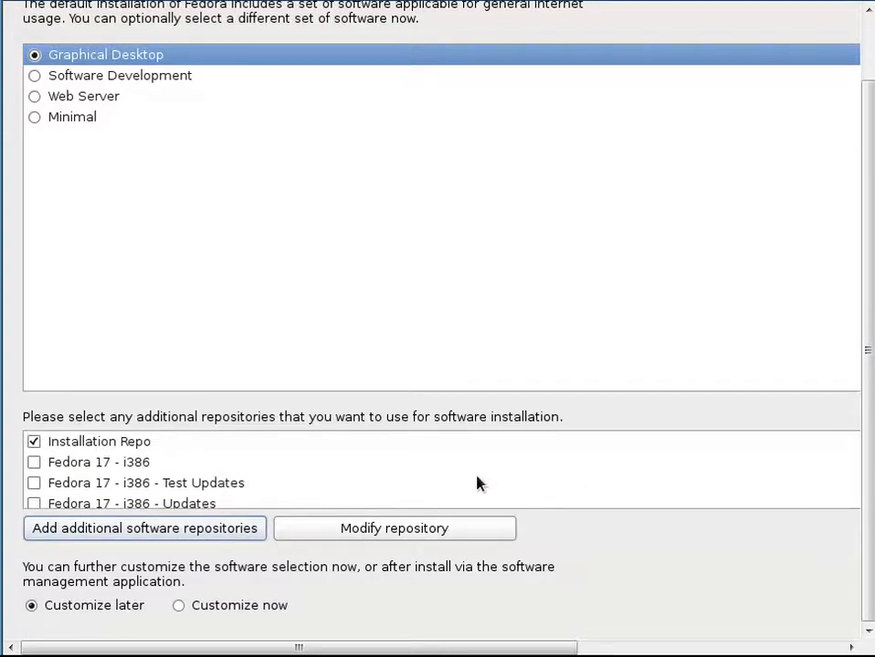
- Choose Customize now and continue to the package group selection
scroll(479, 485, down, 1)
click(196, 608)
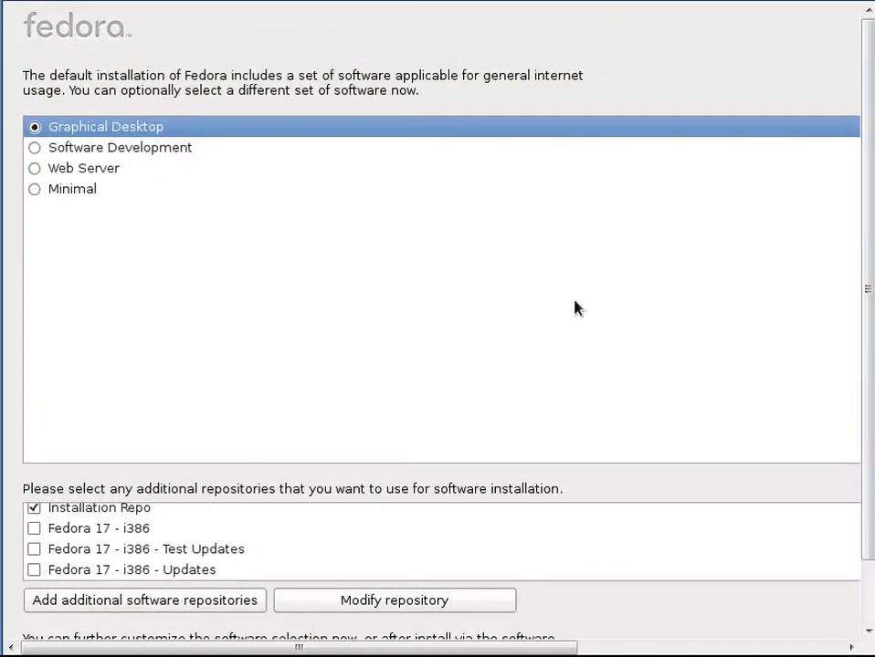
drag(865, 268, 868, 353)
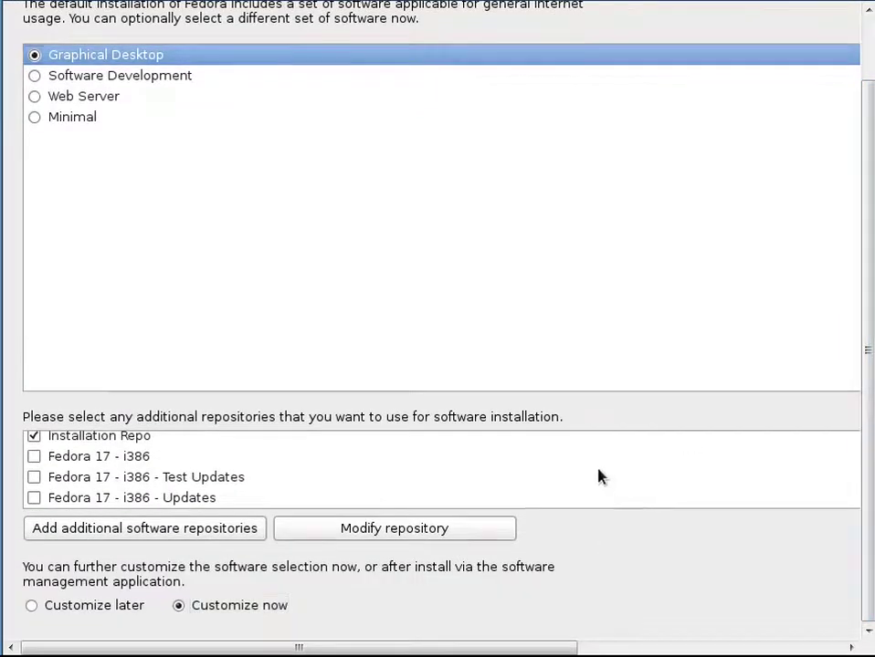
key(Tab)
key(Tab)
key(Tab)
key(Tab)
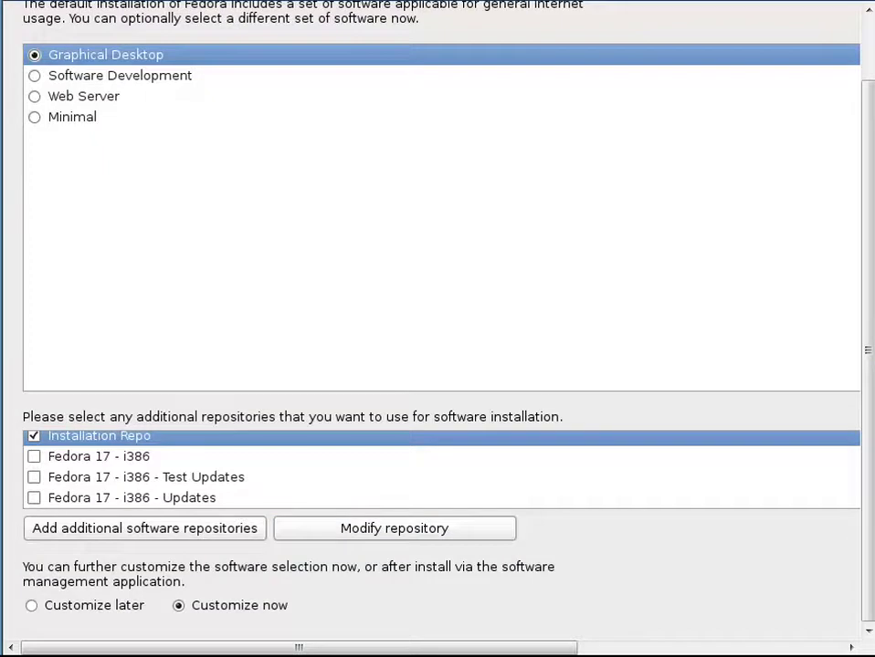
key(Return)
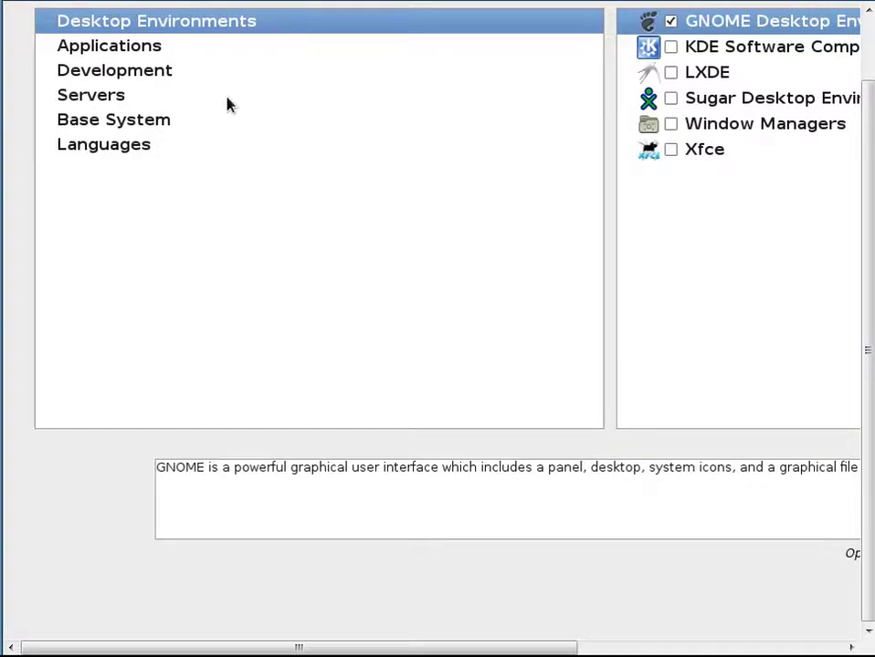
- Include the KDE desktop plus Web, Libraries, Tools, Eclipse, Packager, GNOME and KDE development groups
click(670, 47)
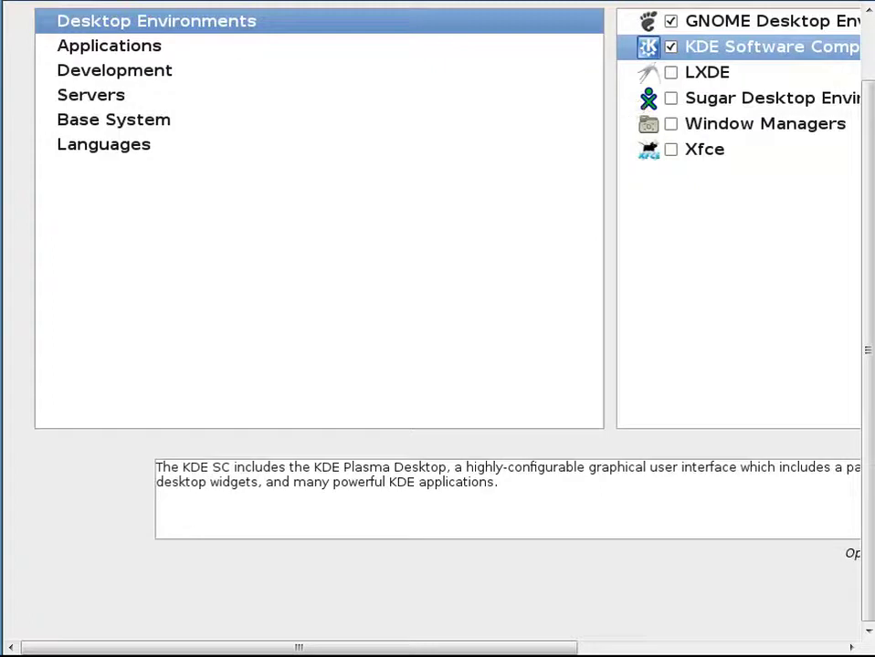
click(146, 51)
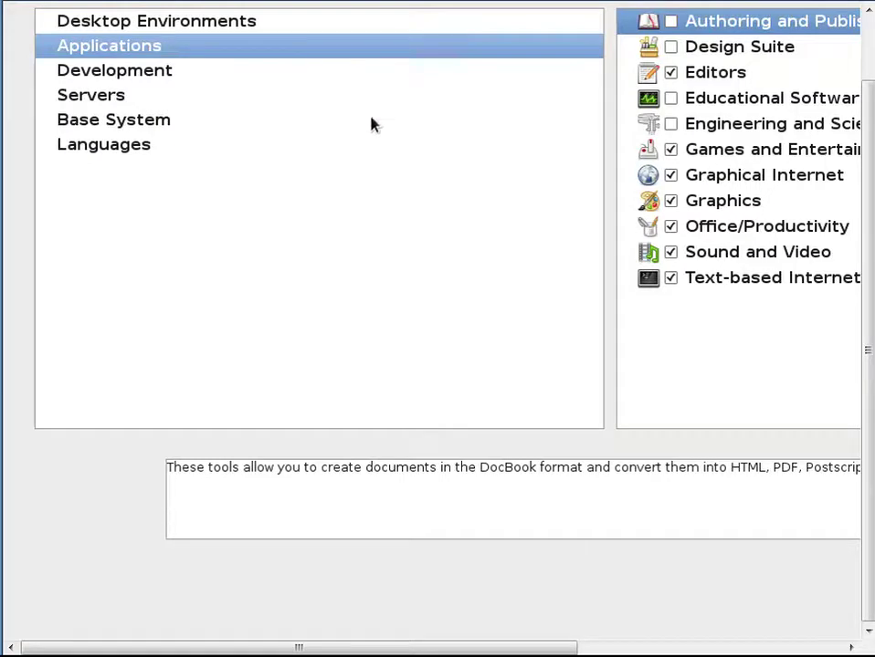
click(302, 70)
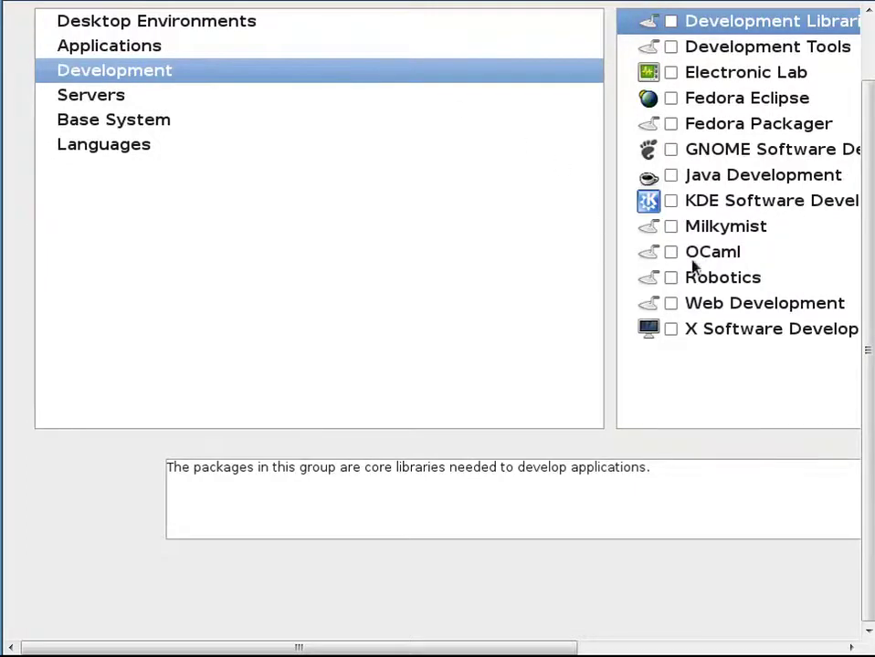
click(671, 307)
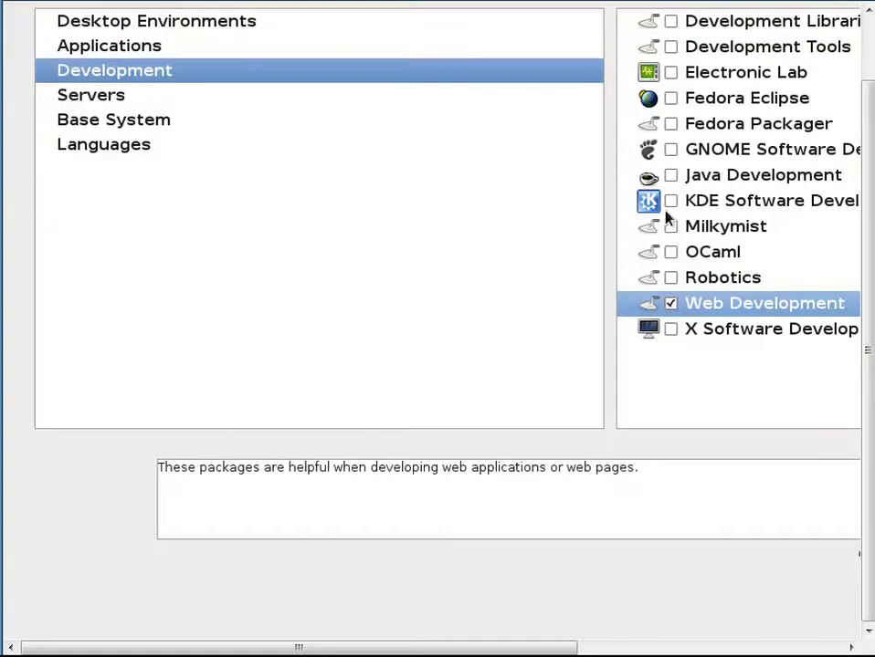
click(671, 23)
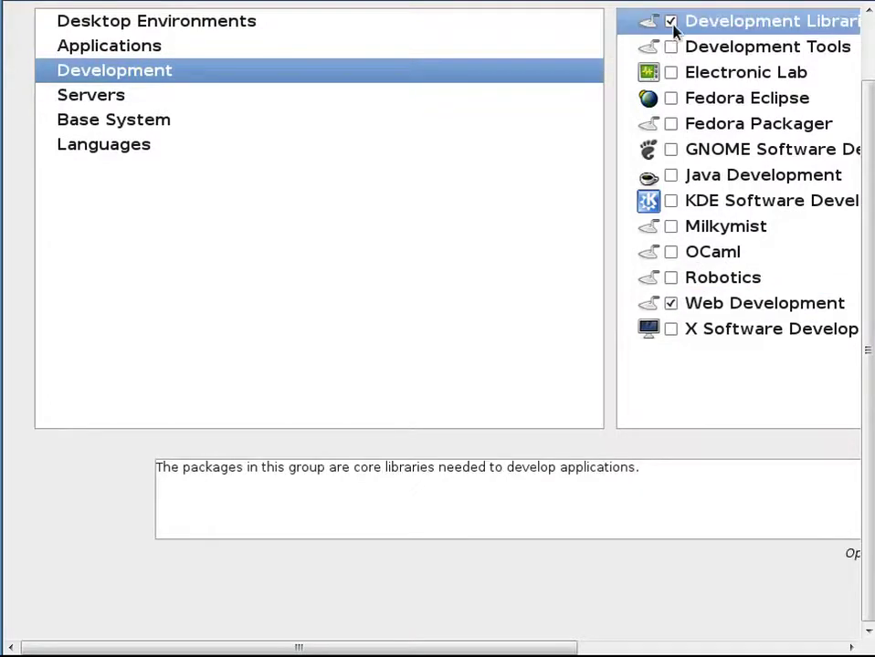
click(670, 48)
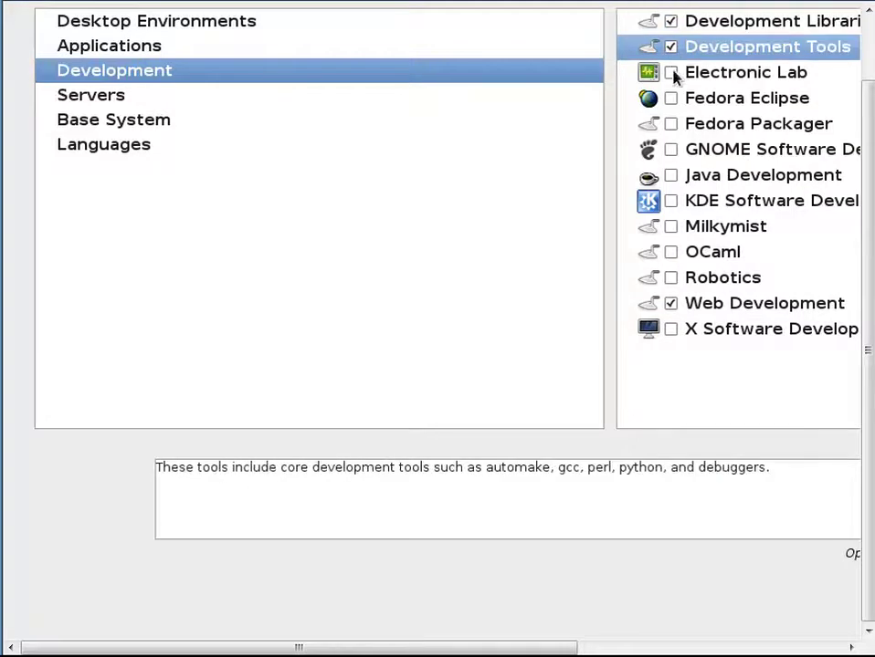
click(671, 99)
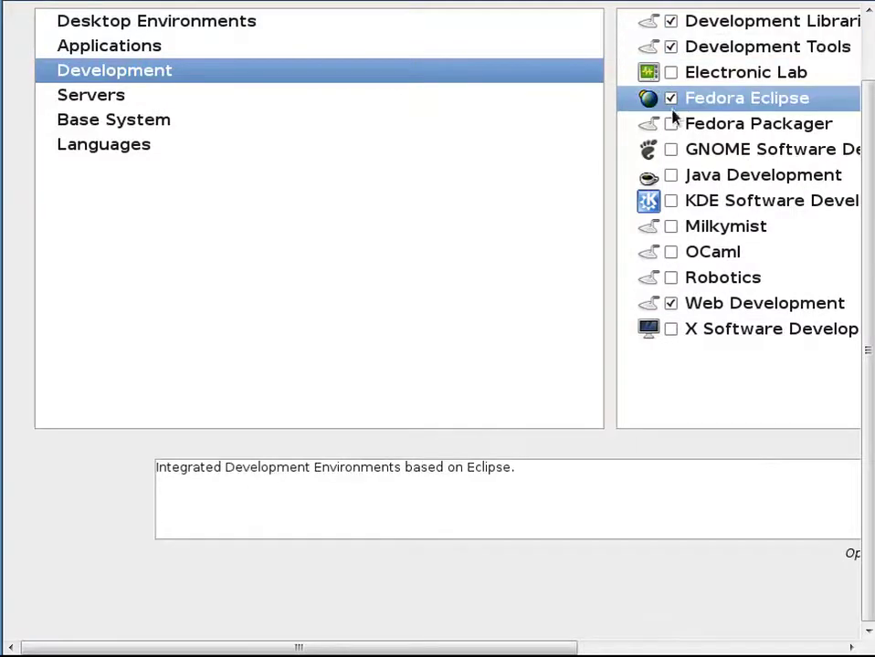
click(671, 125)
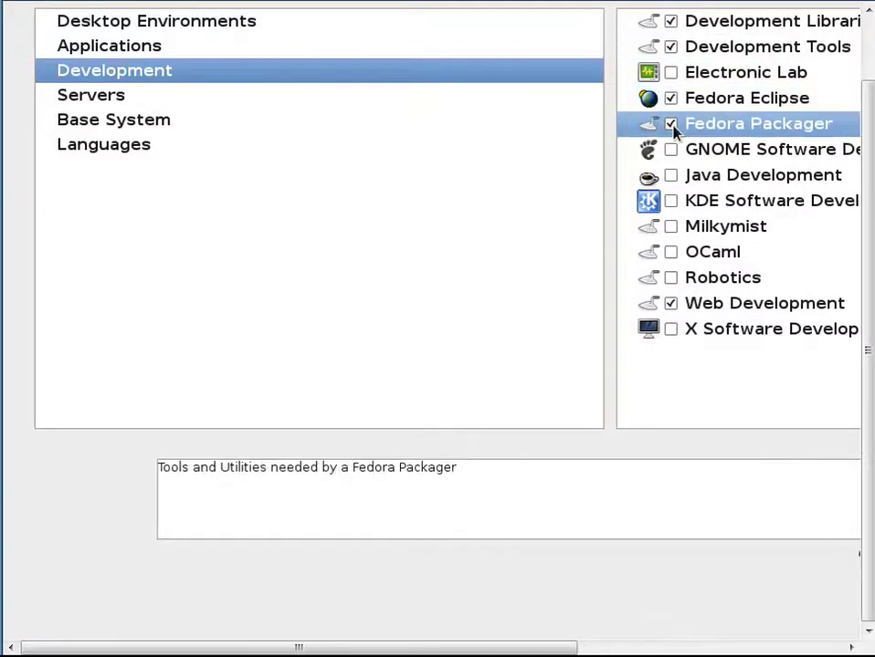
click(671, 150)
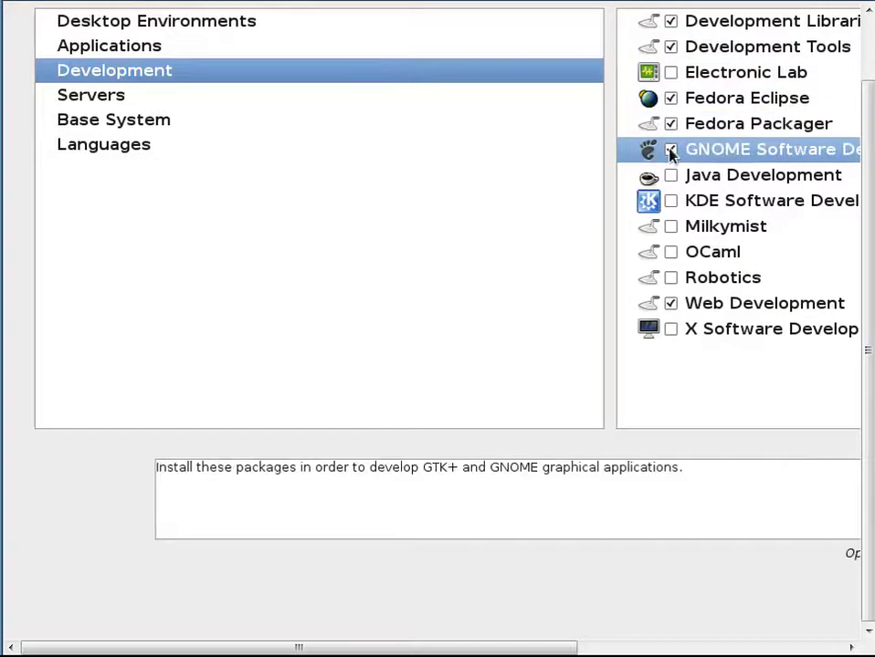
click(672, 203)
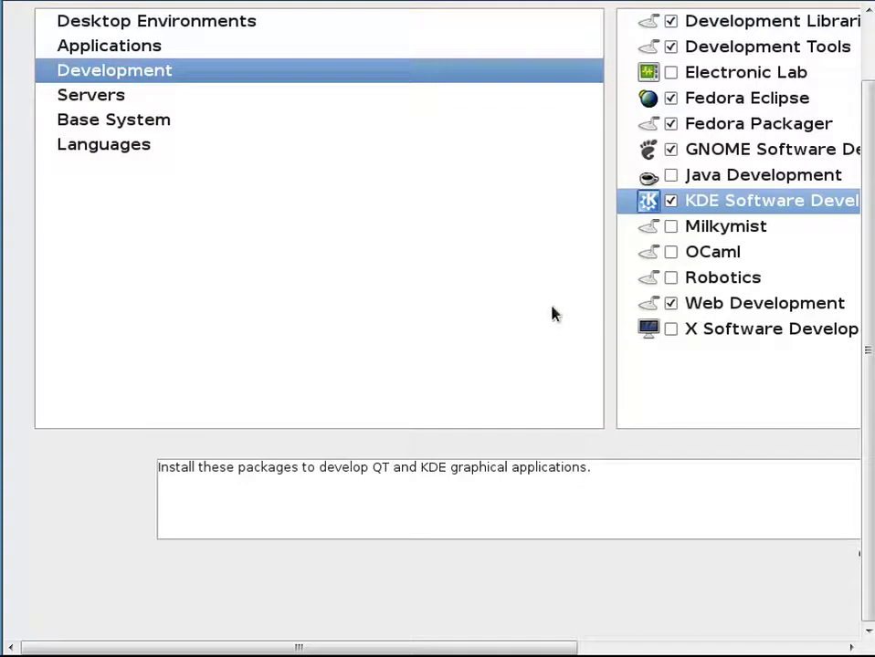
- Check DNS, Directory, FTP, Mail, MySQL, Network, News, configuration, Web and Windows File server groups
click(191, 105)
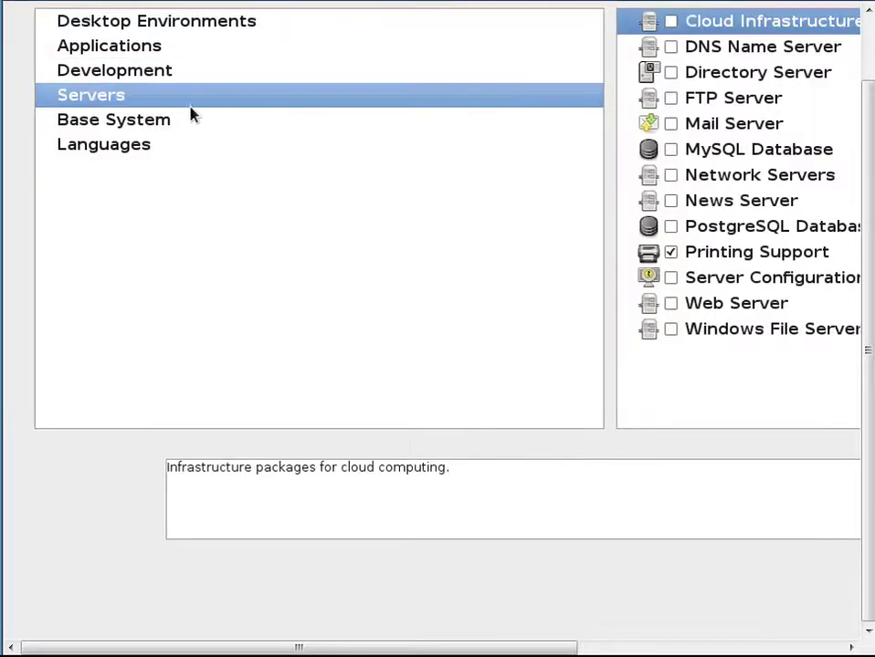
click(674, 52)
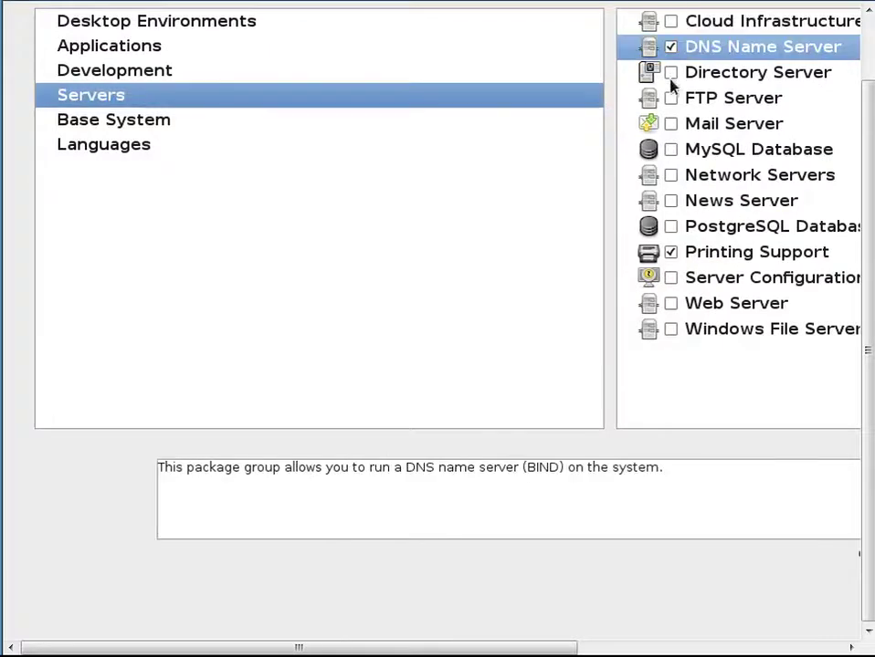
click(671, 73)
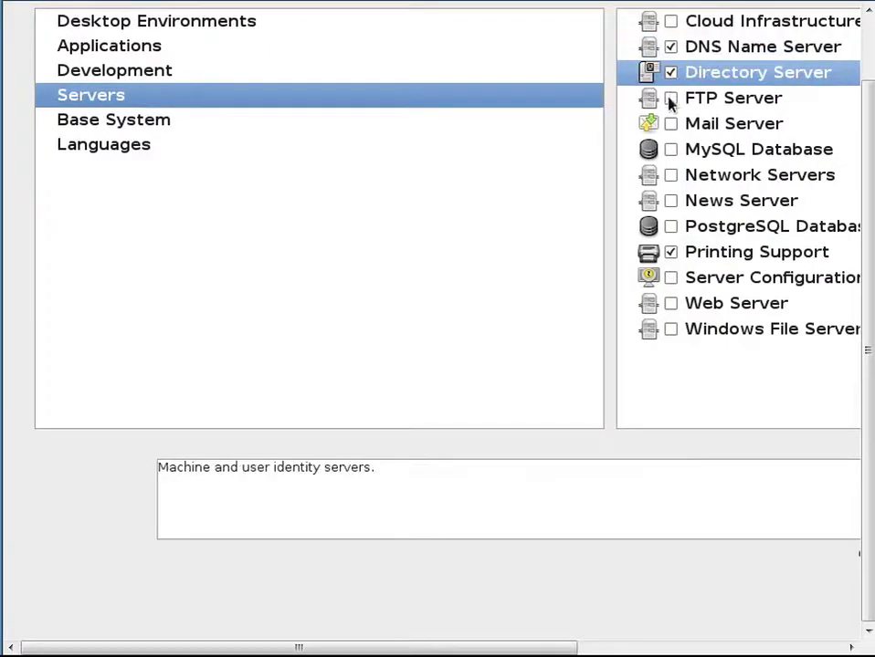
click(671, 100)
click(670, 126)
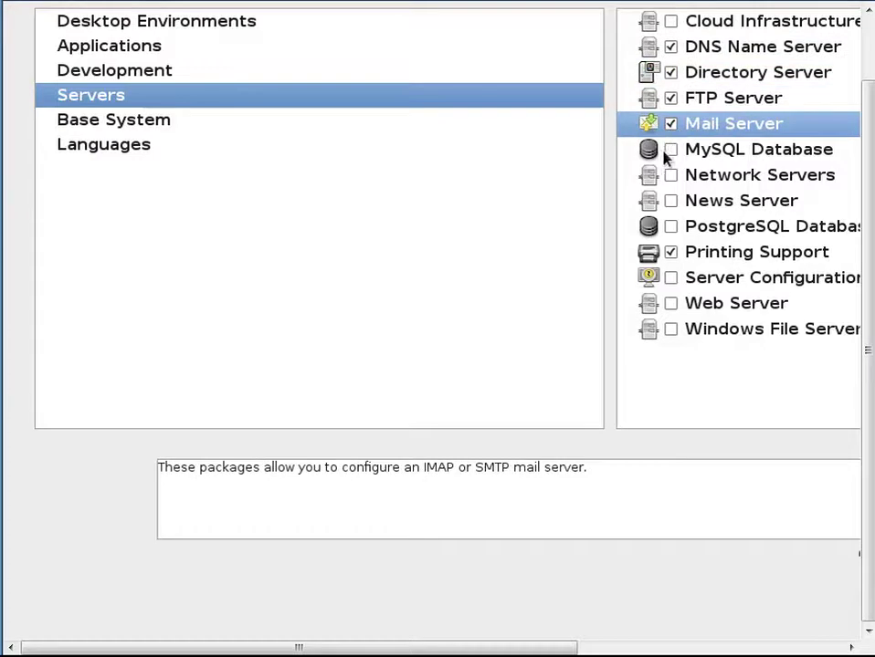
click(669, 152)
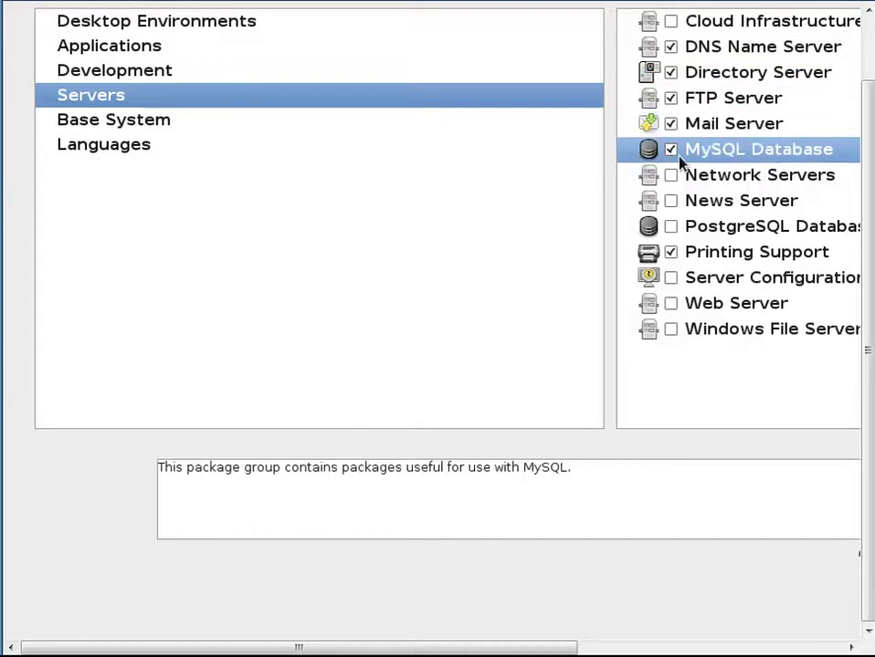
click(675, 178)
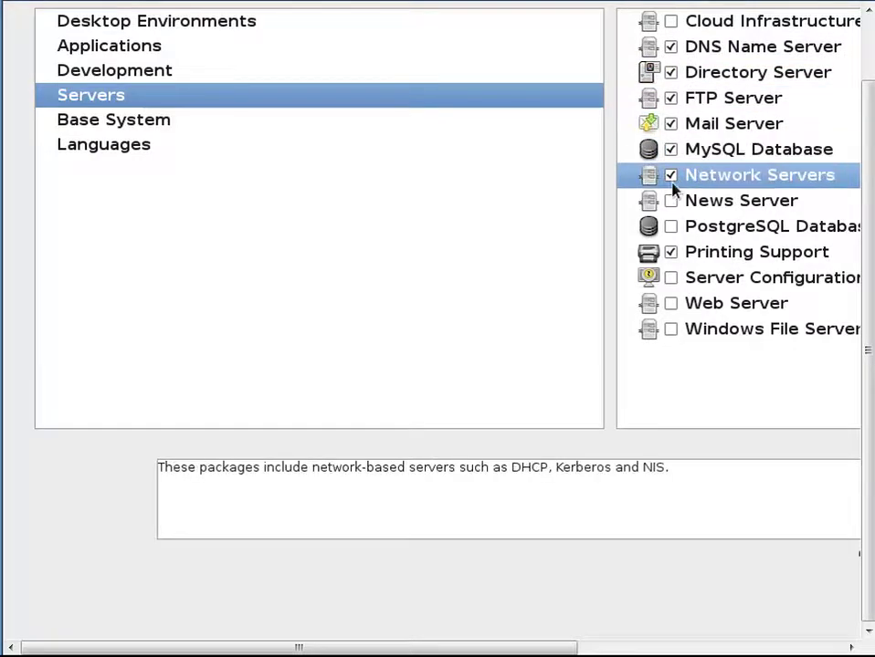
click(670, 202)
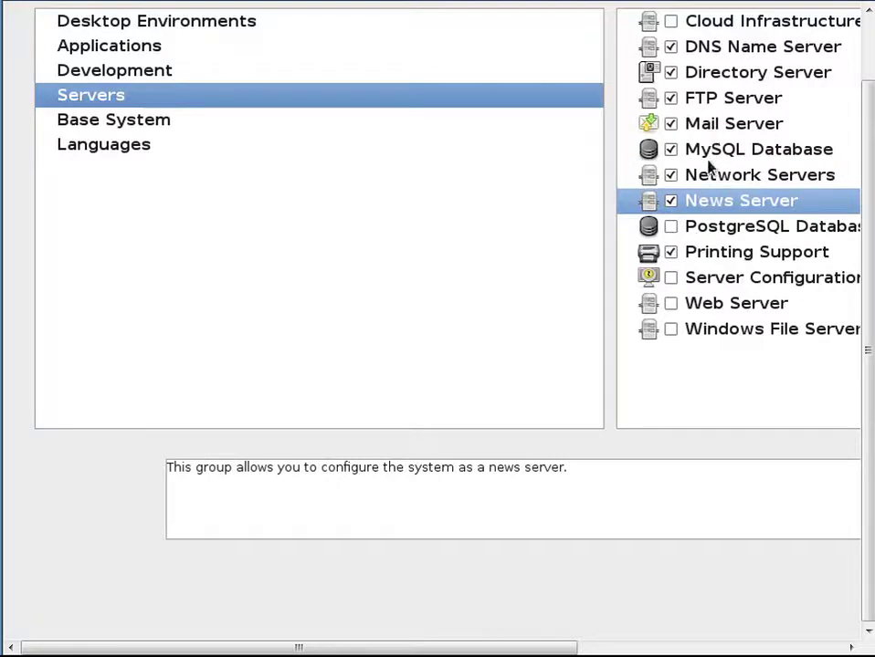
click(671, 278)
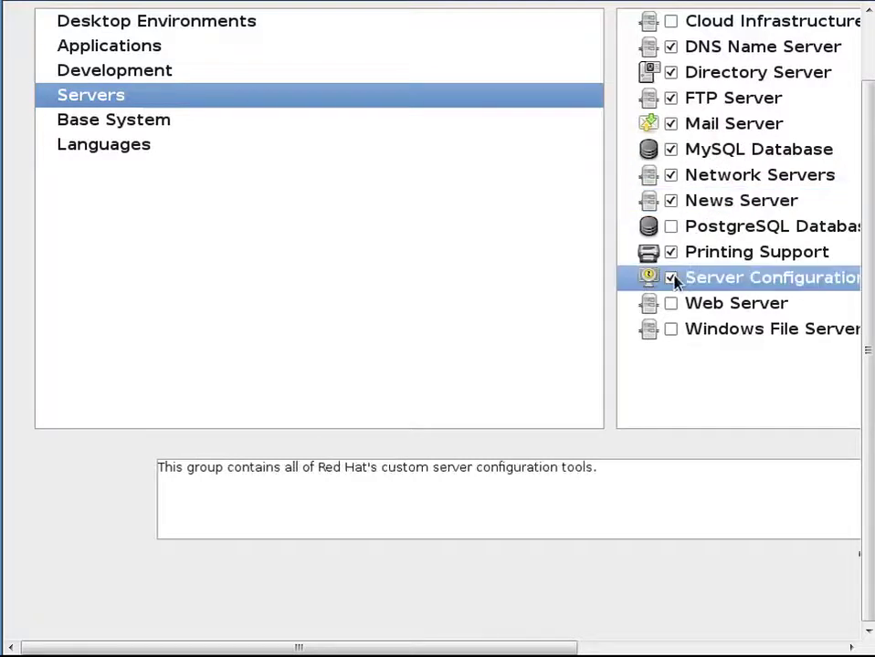
click(670, 304)
click(670, 328)
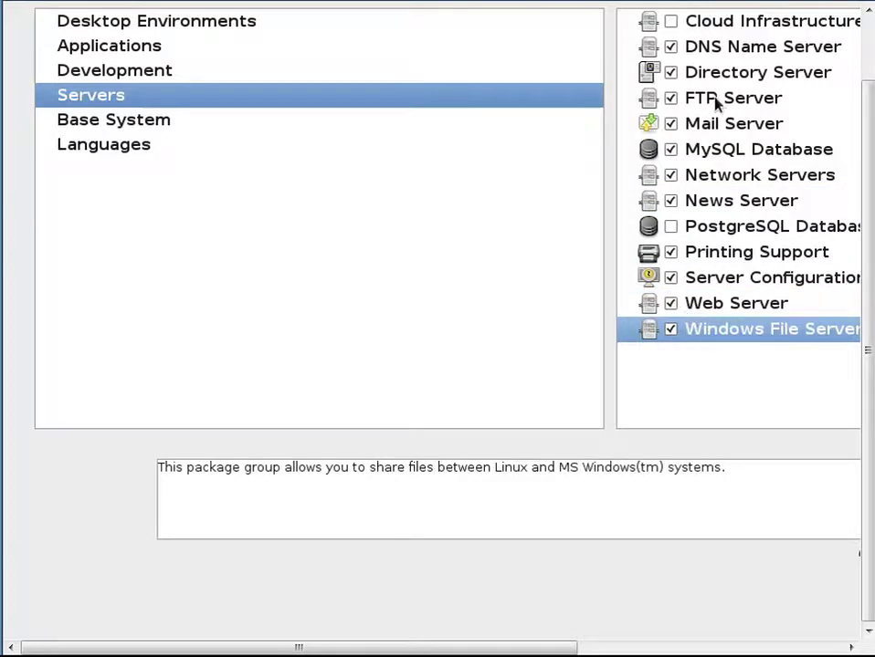
click(730, 25)
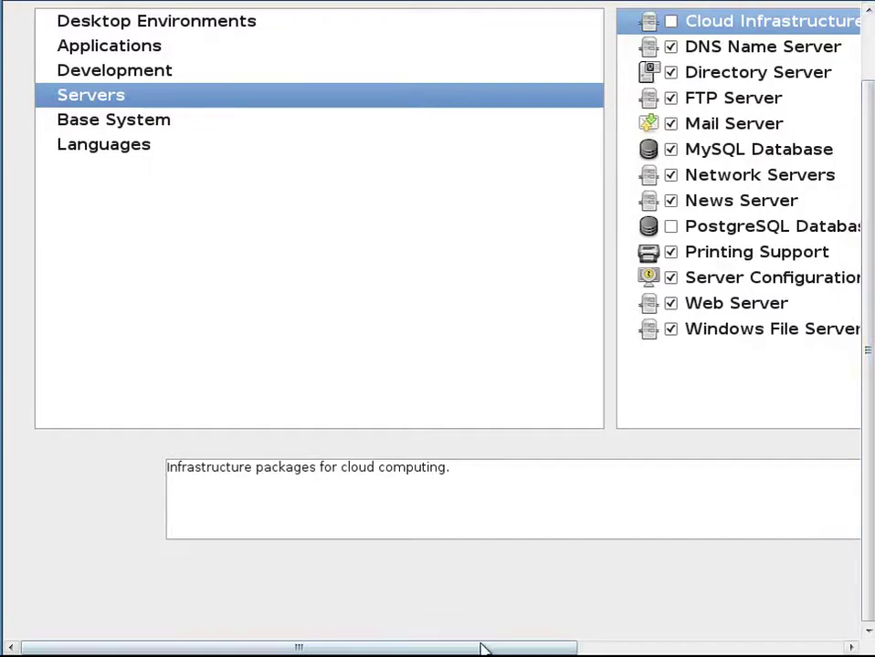
drag(482, 651, 434, 605)
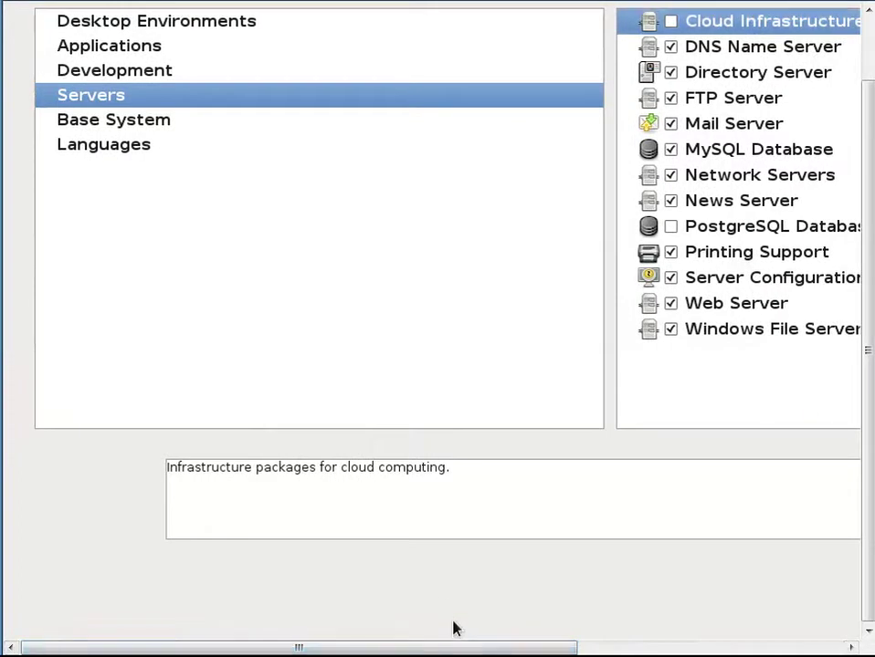
- Tick System Tools under Base System, then go back to the software-set page
click(205, 130)
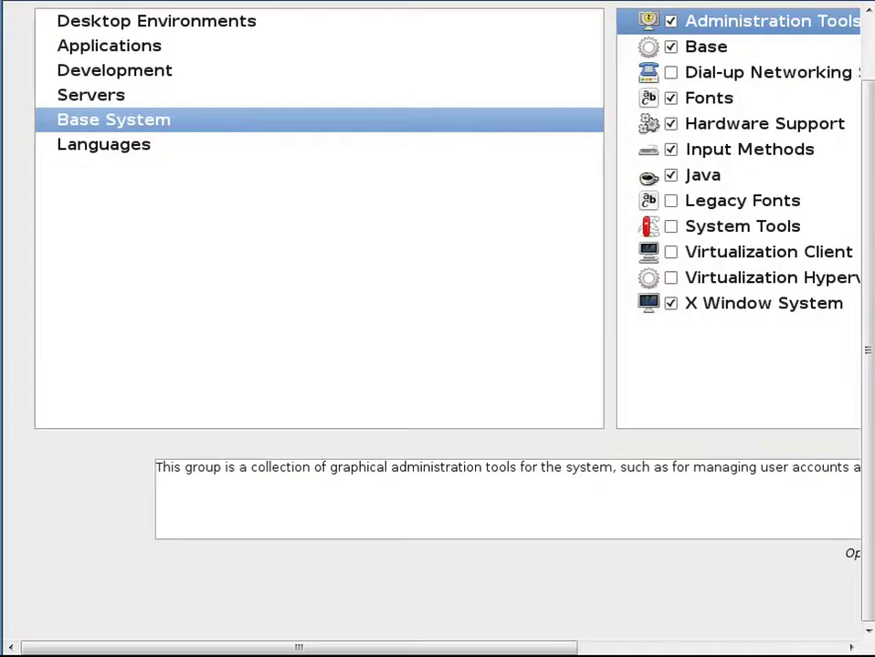
click(673, 228)
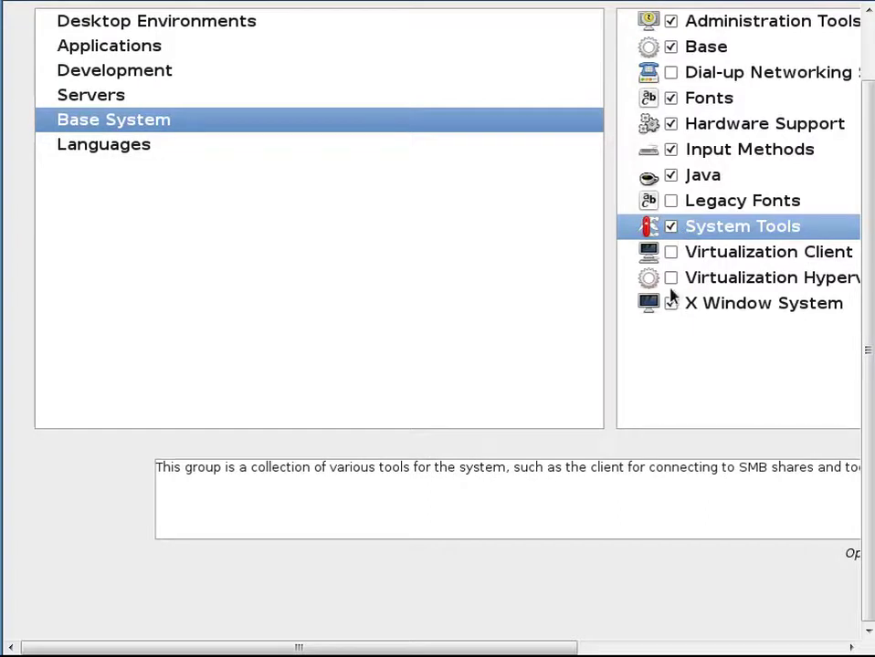
click(189, 145)
click(146, 123)
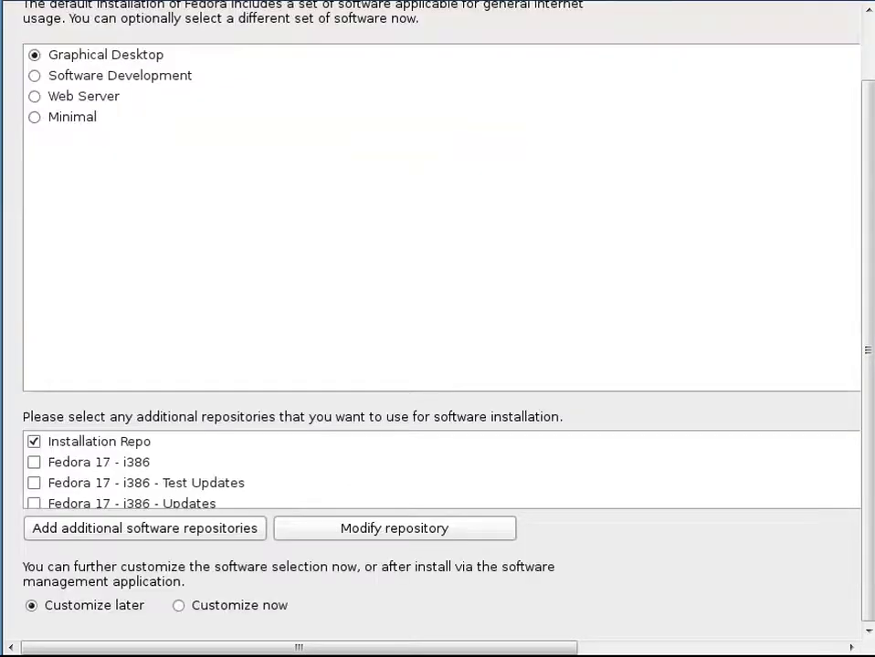
- Switch the software selection from Customize later to Customize now
key(Tab)
key(Tab)
key(Tab)
key(Tab)
key(Tab)
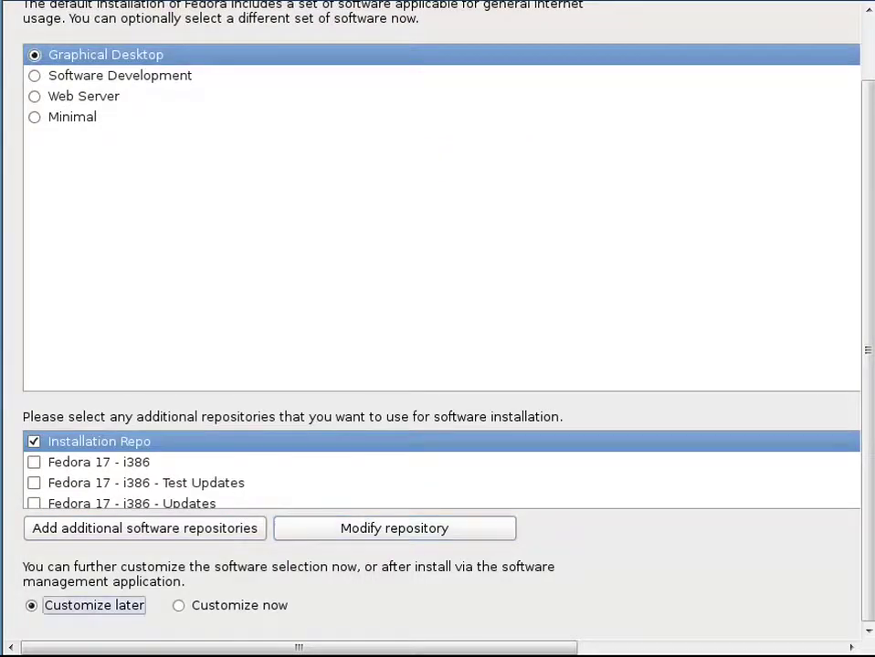
key(Tab)
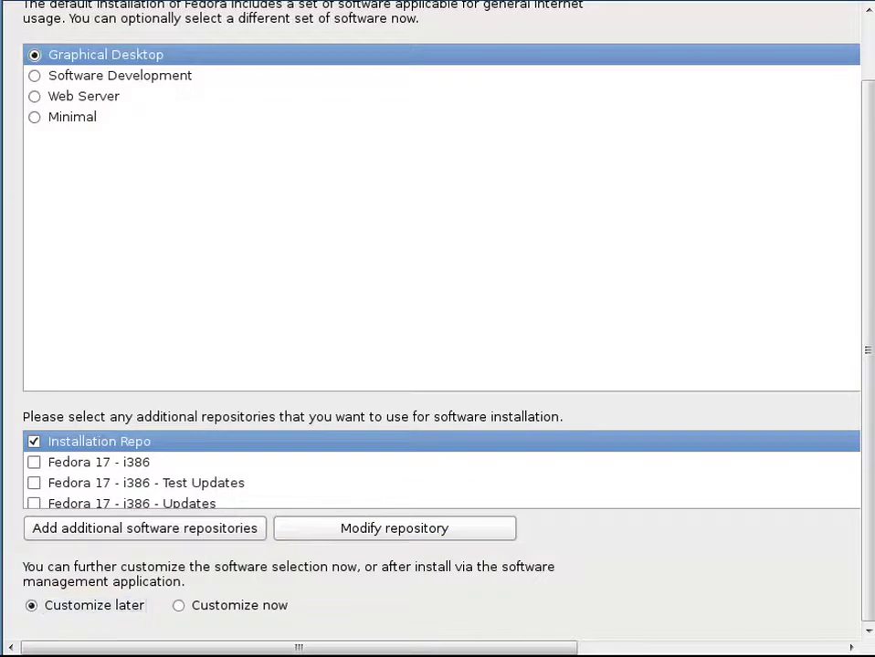
click(183, 603)
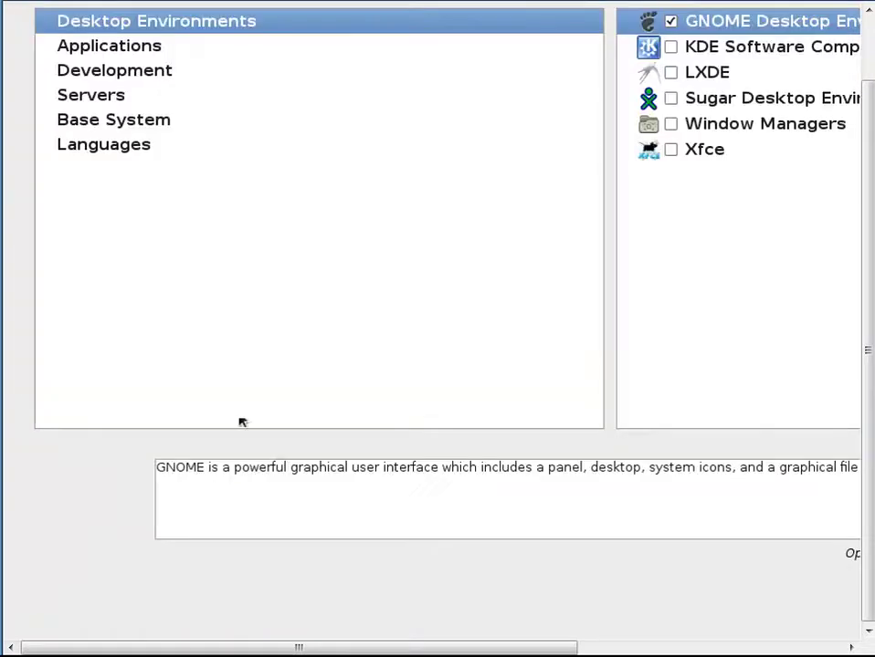
- Include the KDE Software Compilation desktop alongside GNOME
click(671, 48)
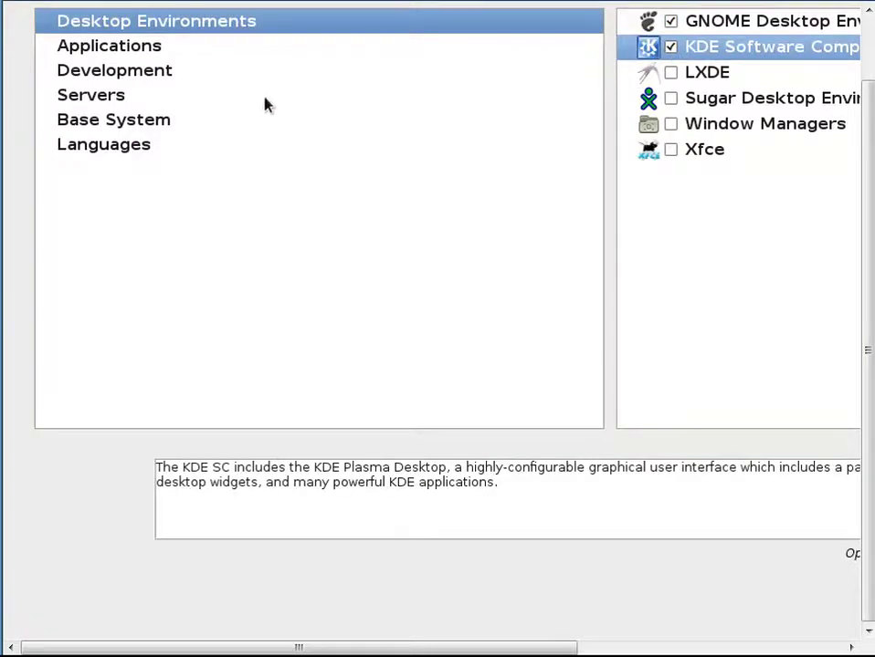
click(159, 49)
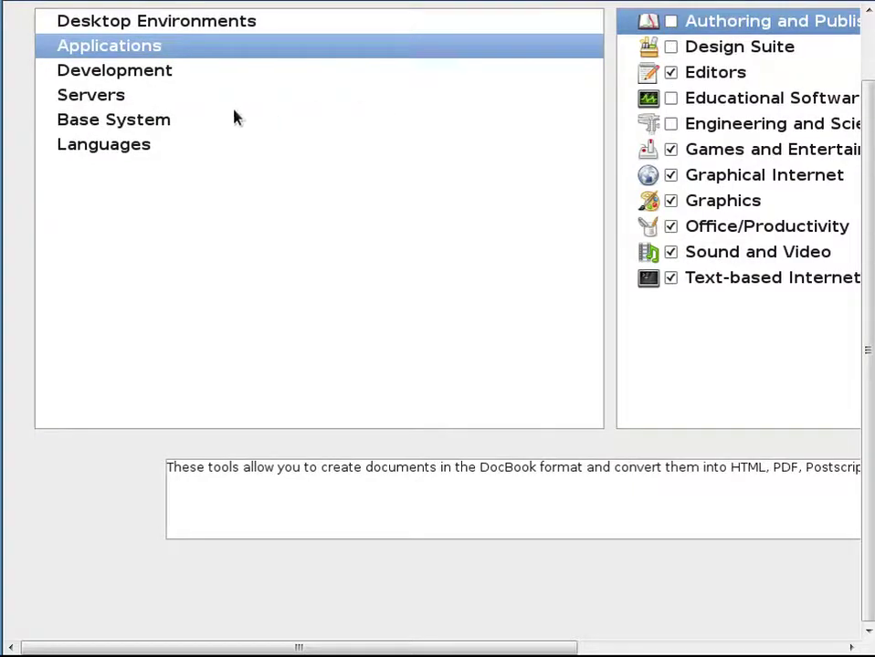
click(195, 90)
click(274, 72)
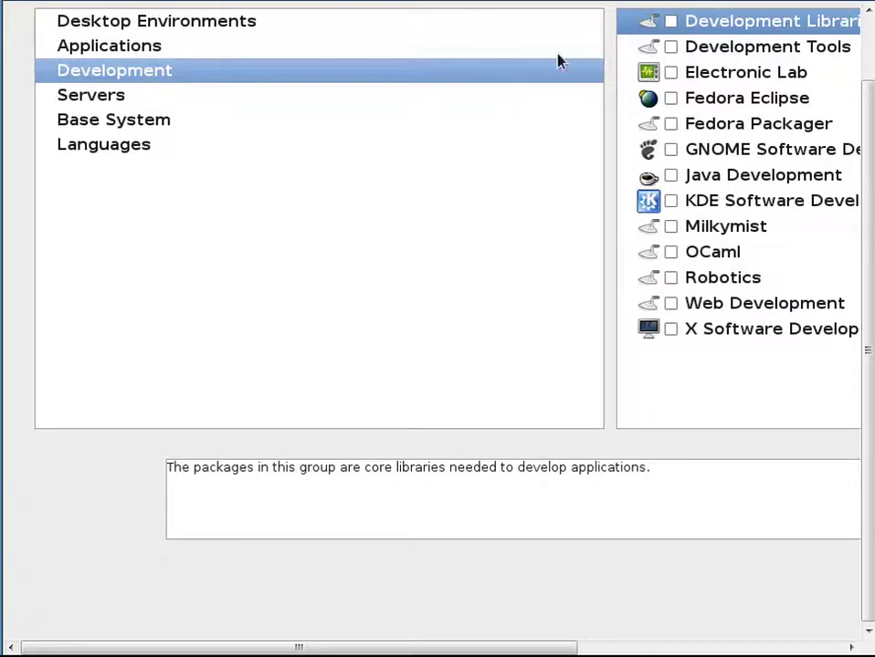
- Tick Development Libraries, Development Tools, Fedora Packager, Fedora Eclipse, GNOME, KDE and Web Development groups
click(671, 21)
click(671, 47)
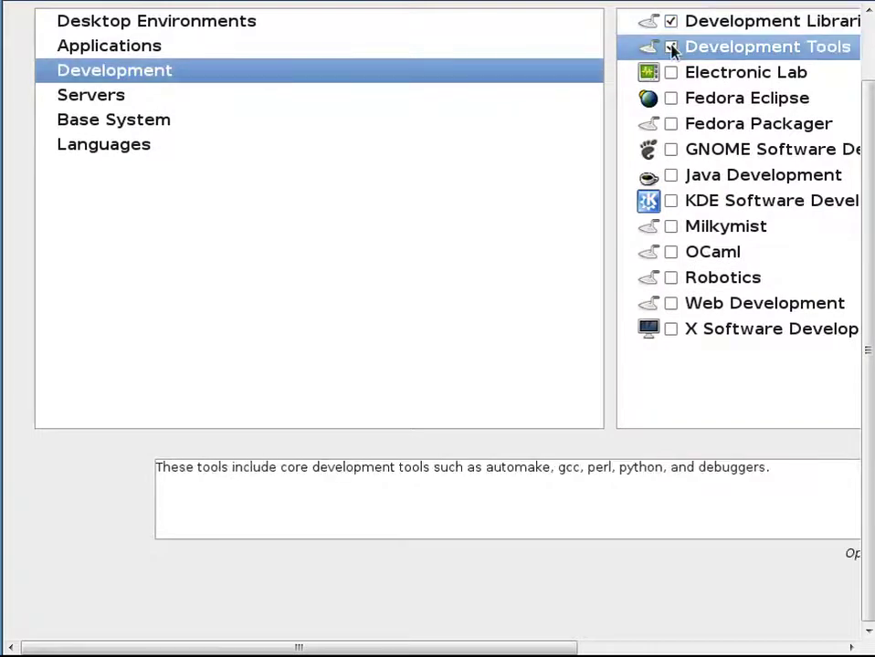
click(671, 123)
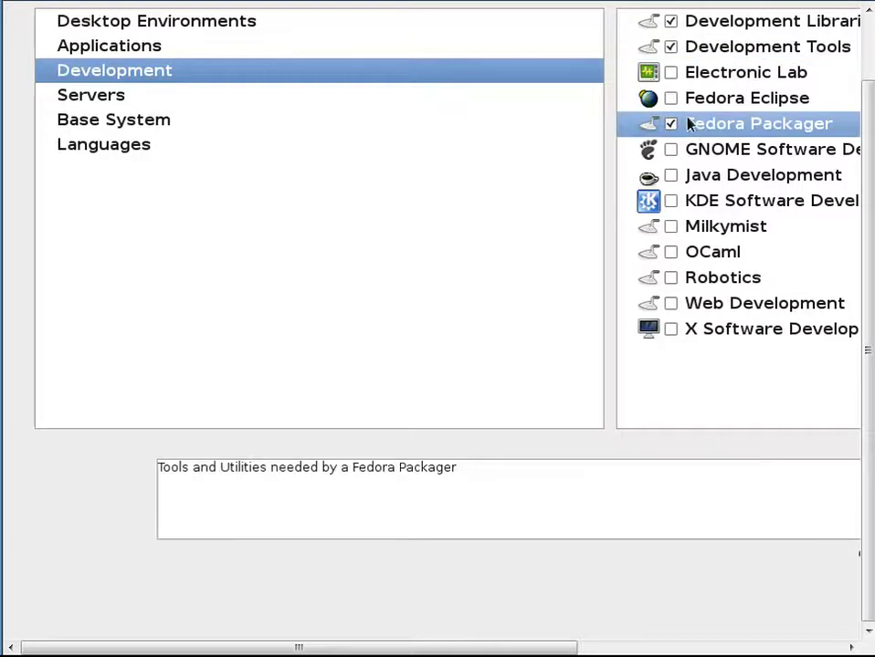
click(671, 98)
click(671, 149)
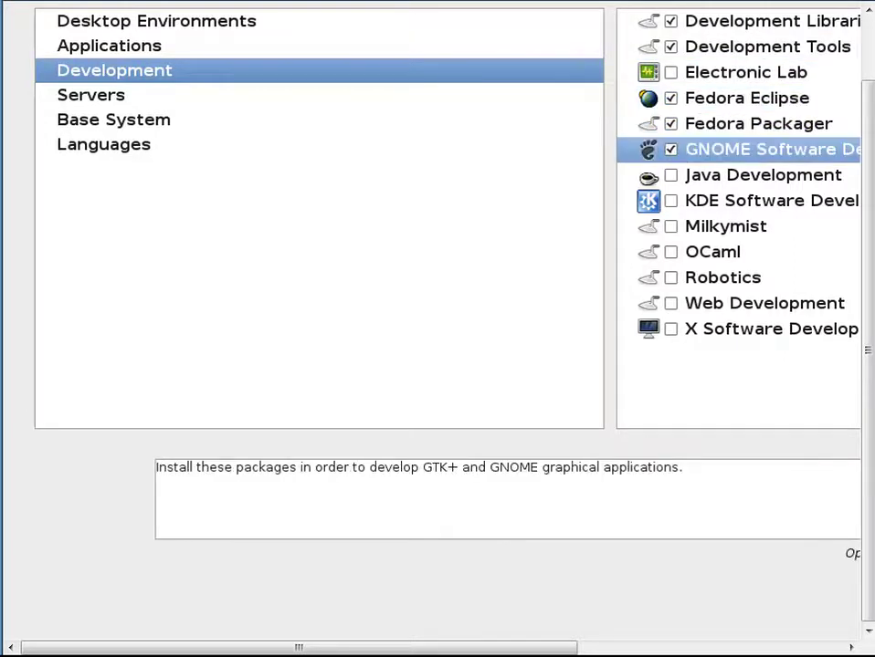
click(671, 201)
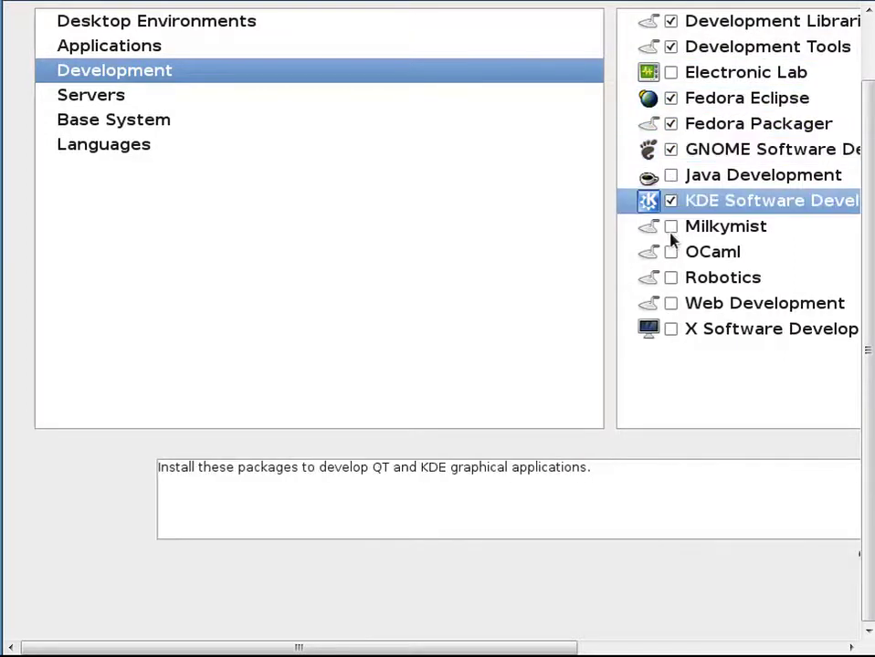
click(671, 303)
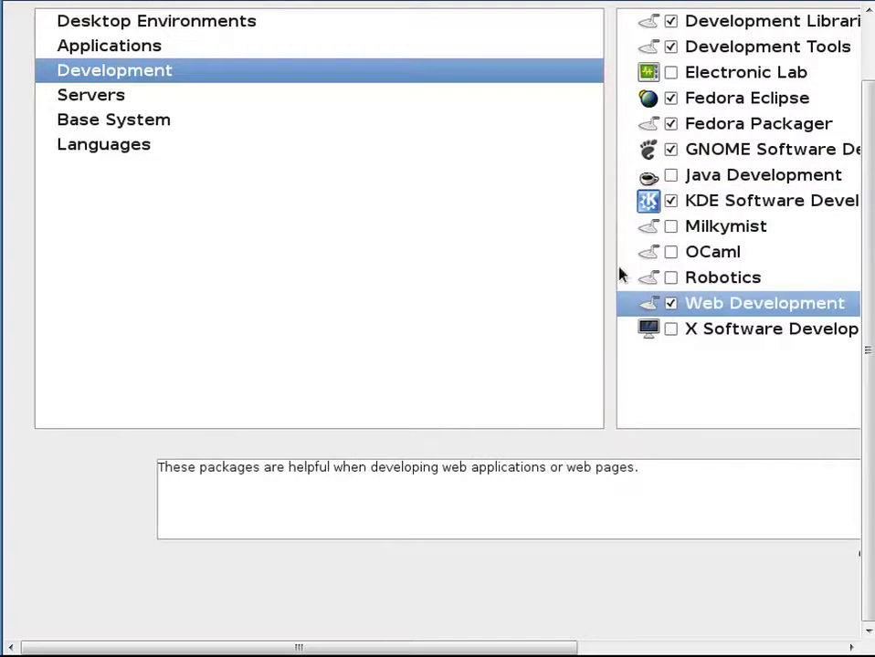
click(215, 103)
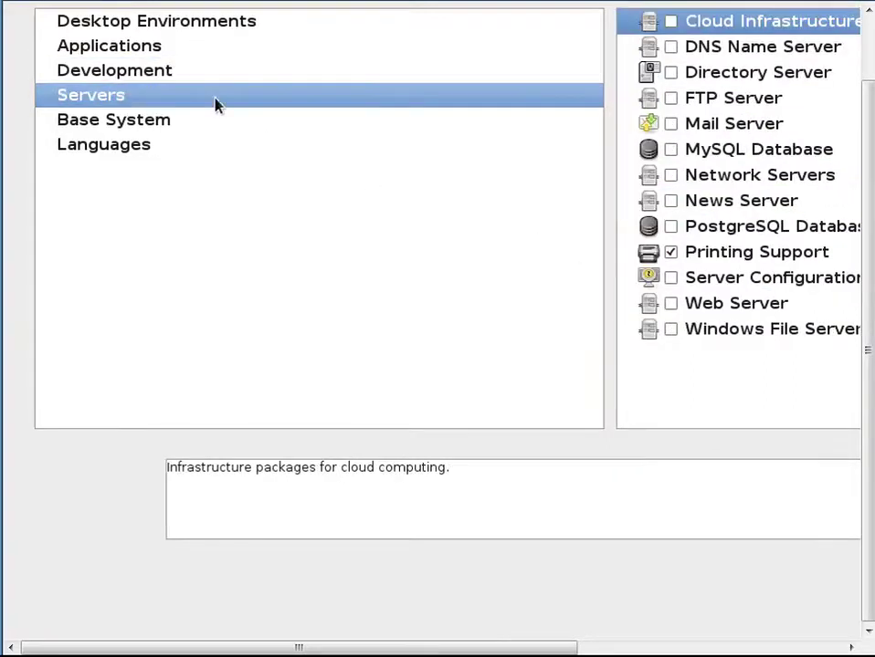
- Tick the DNS, Directory, FTP, Mail, MySQL, Network, News, Server Configuration, Web and Windows File server groups
click(671, 49)
click(671, 73)
click(671, 98)
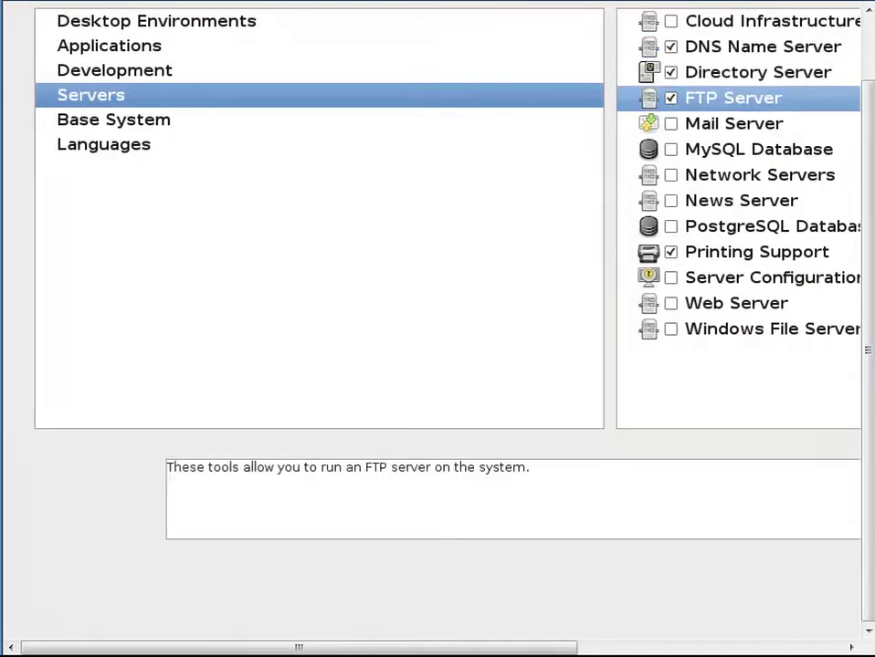
click(671, 123)
click(671, 149)
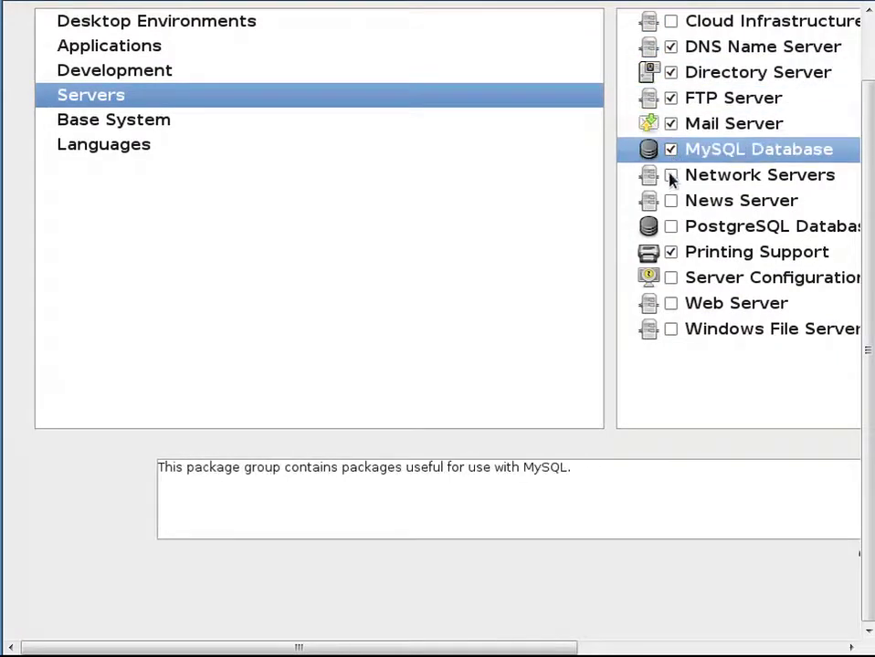
click(671, 174)
click(671, 201)
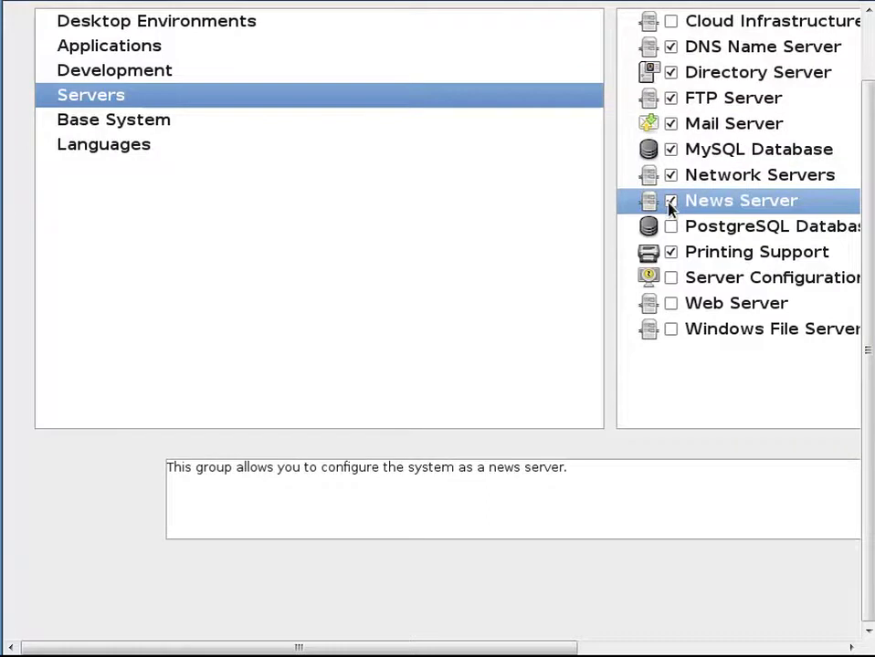
click(671, 277)
click(671, 301)
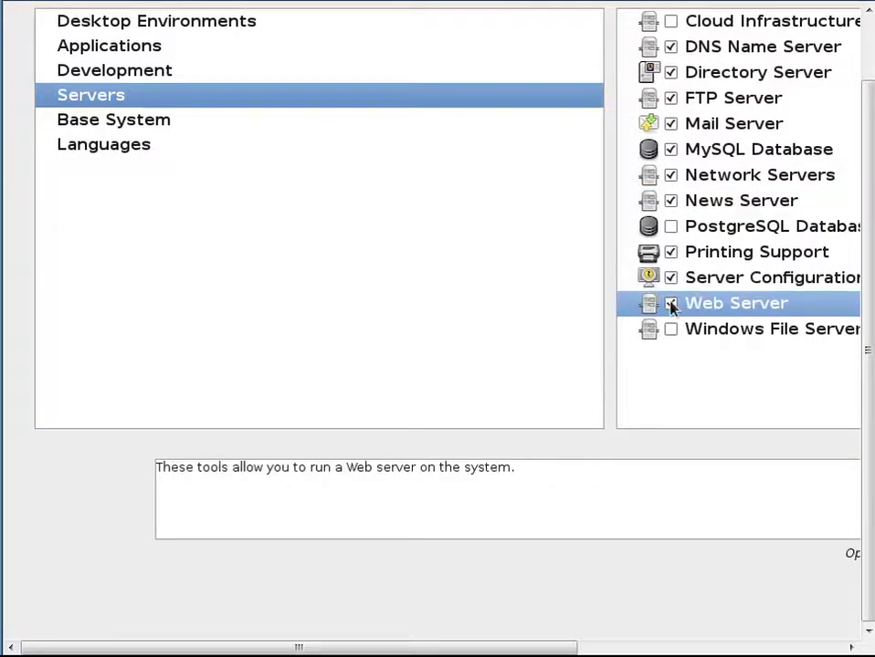
click(671, 329)
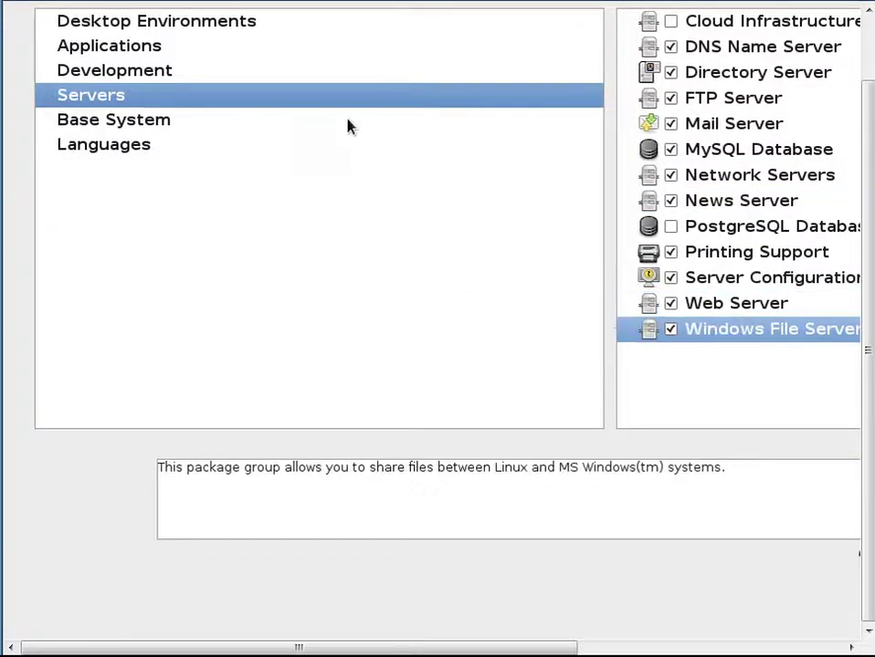
- Add System Tools under Base System and show its optional packages
click(347, 126)
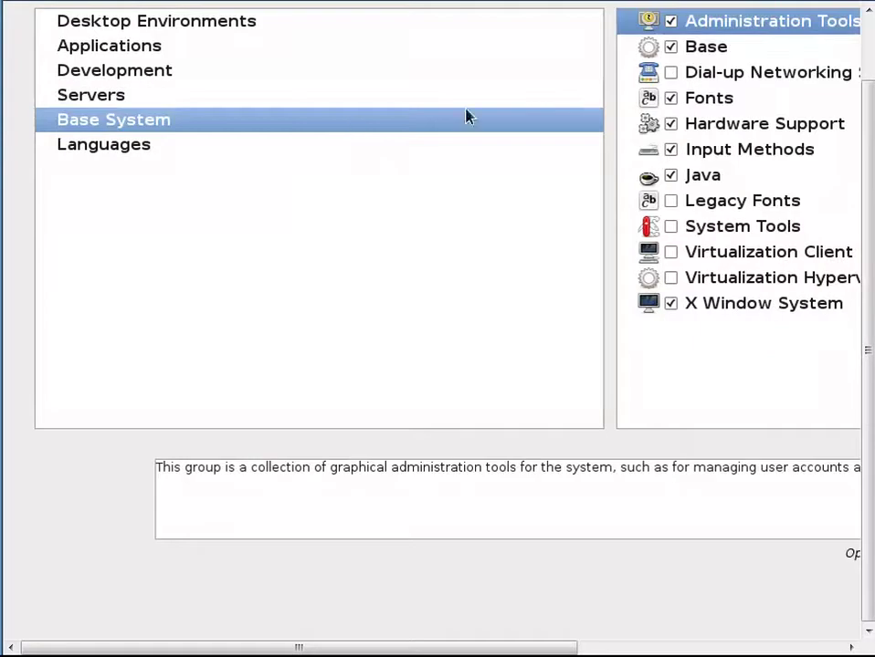
click(671, 228)
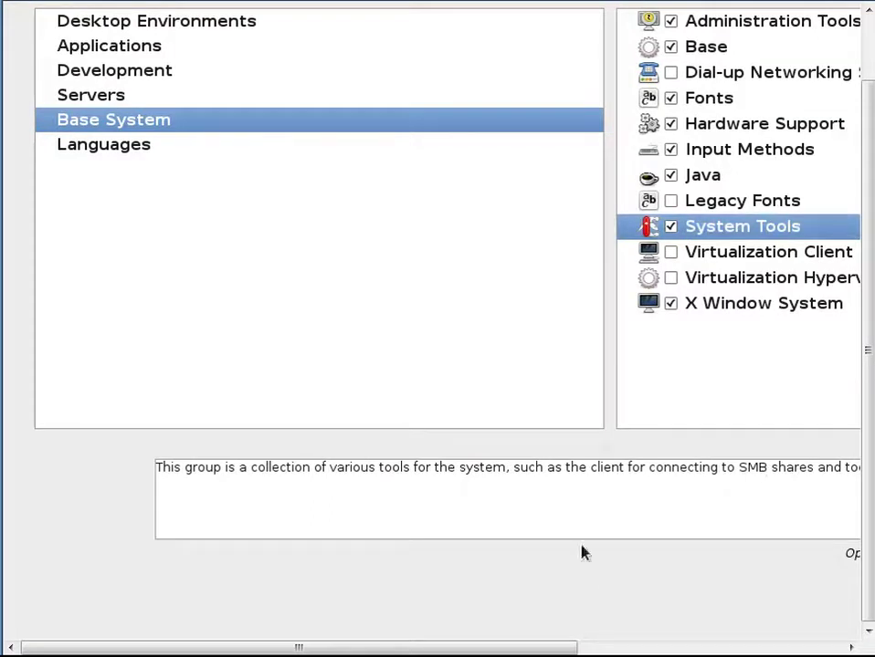
key(alt+o)
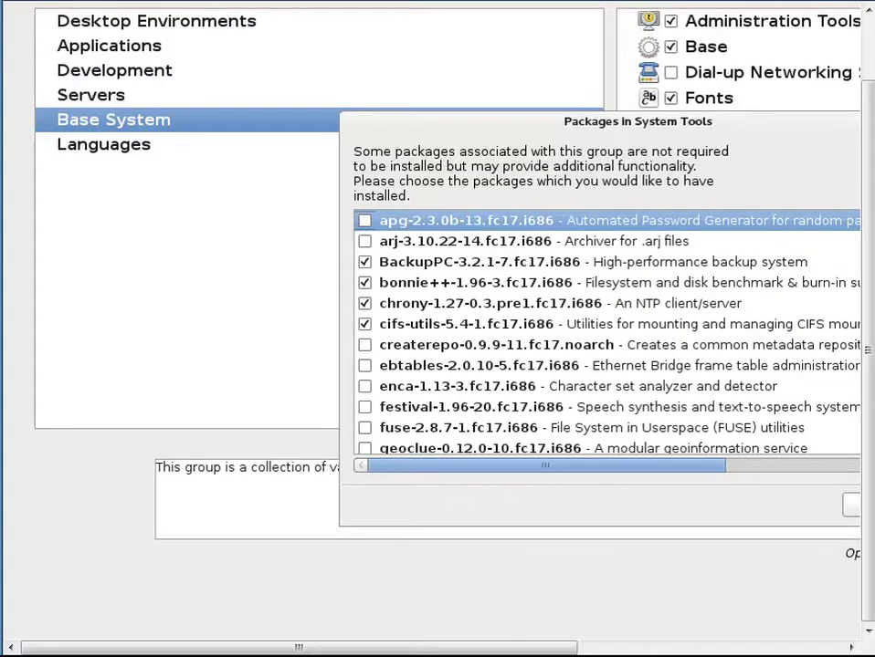
- Tick createrepo and p7zip-plugins in the System Tools optional packages, reaching 25 of 41, and close
drag(531, 650, 738, 650)
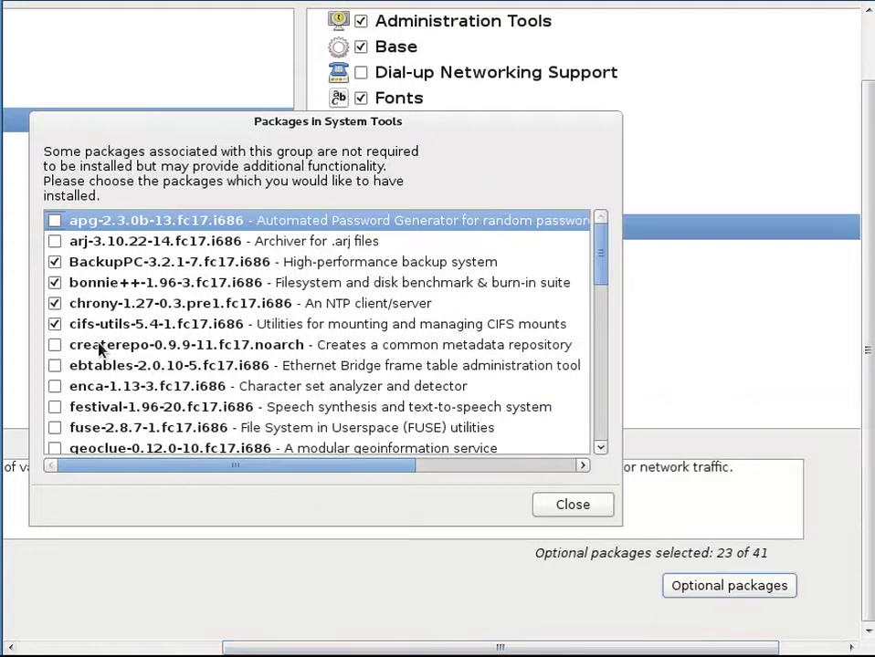
click(55, 346)
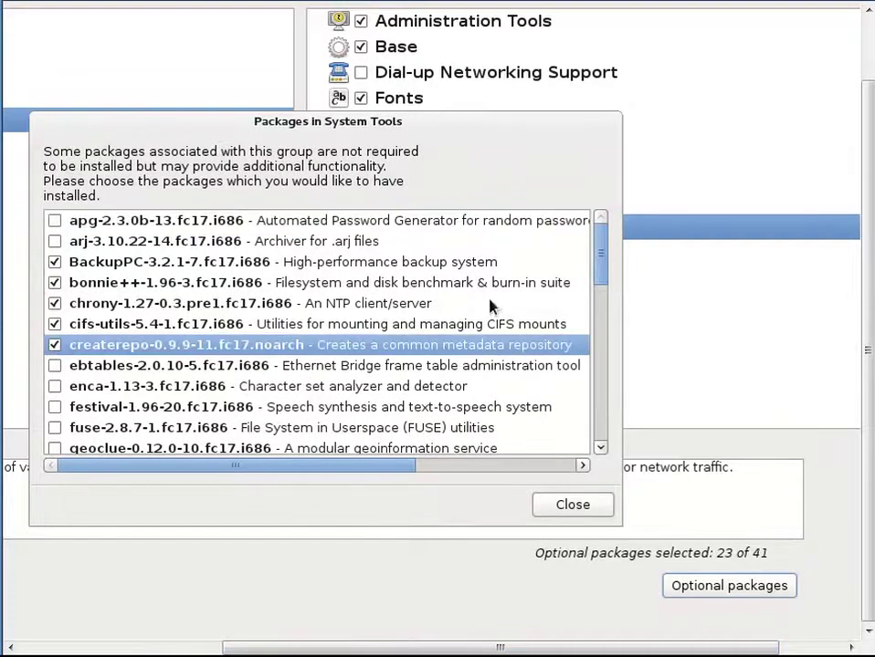
drag(598, 276, 583, 365)
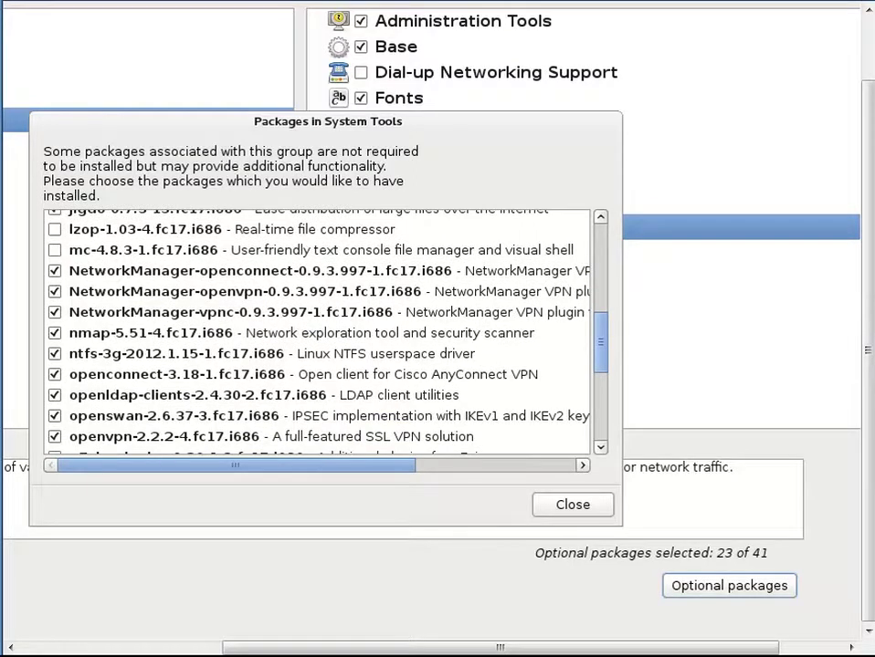
scroll(580, 380, down, 5)
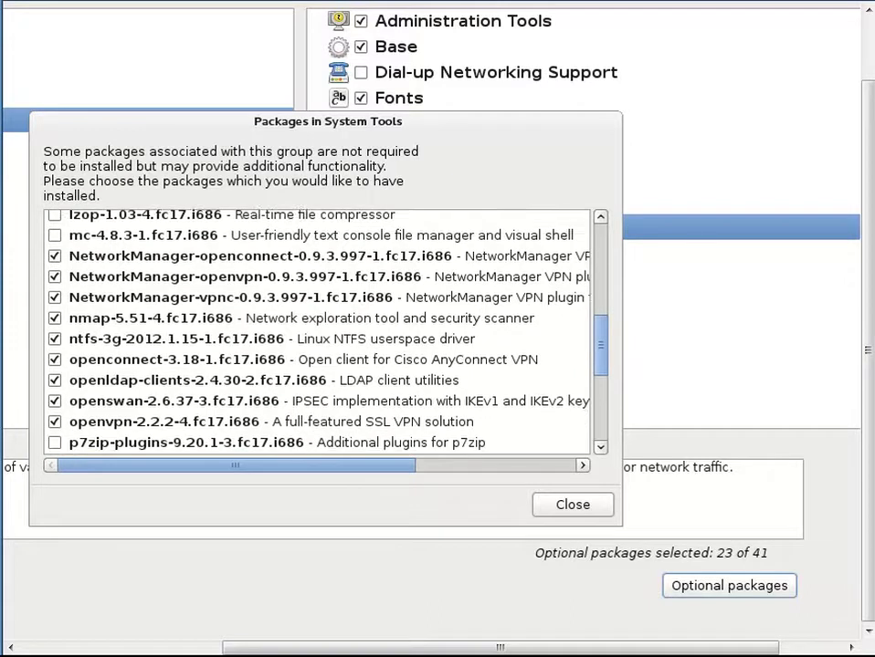
scroll(429, 308, down, 2)
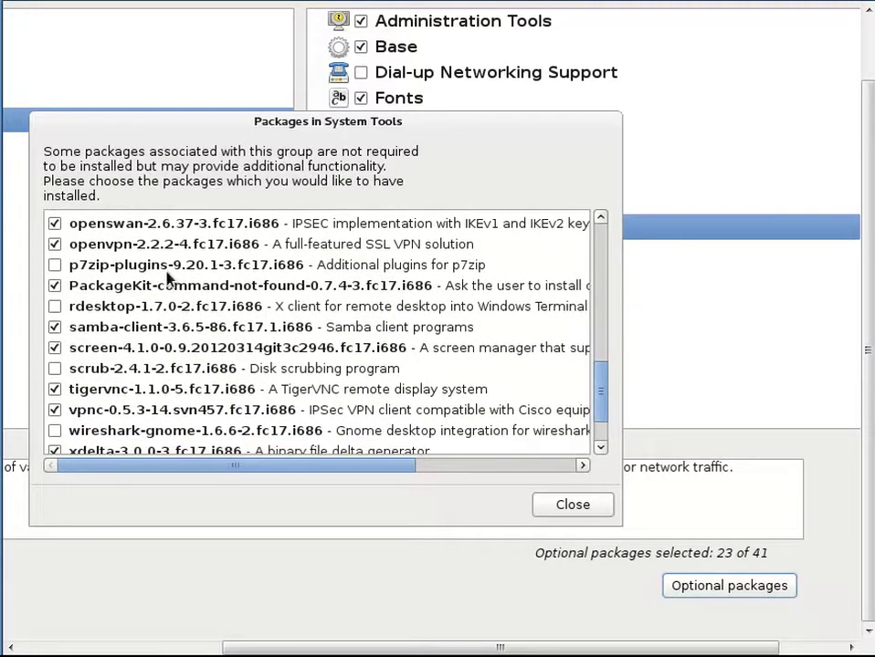
click(54, 266)
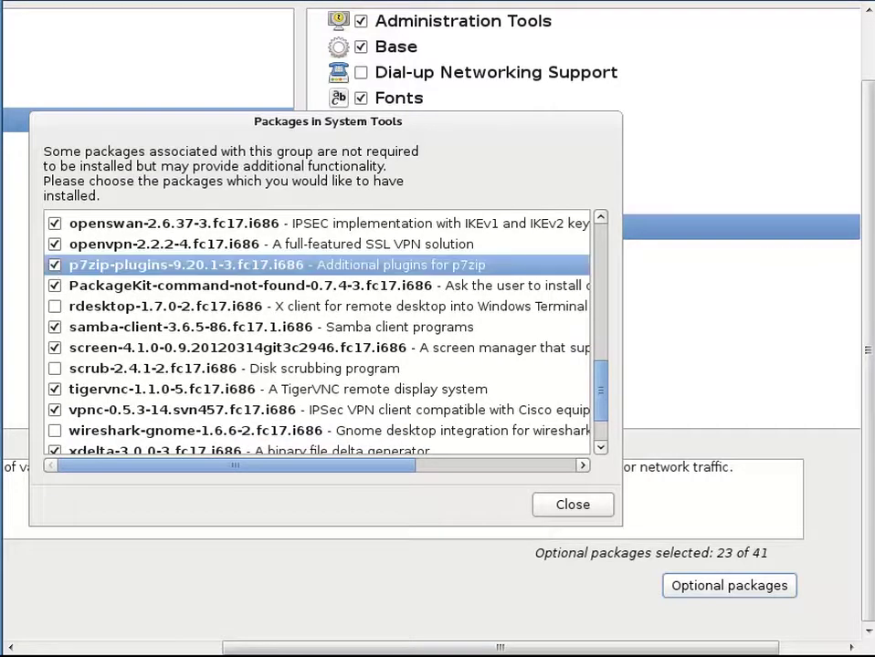
drag(602, 384, 602, 406)
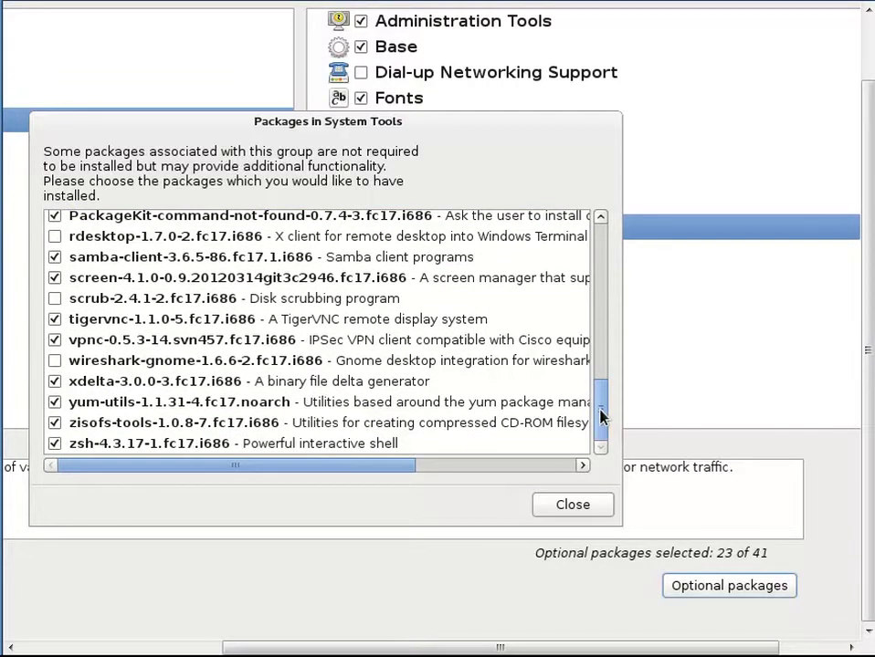
drag(602, 416, 602, 290)
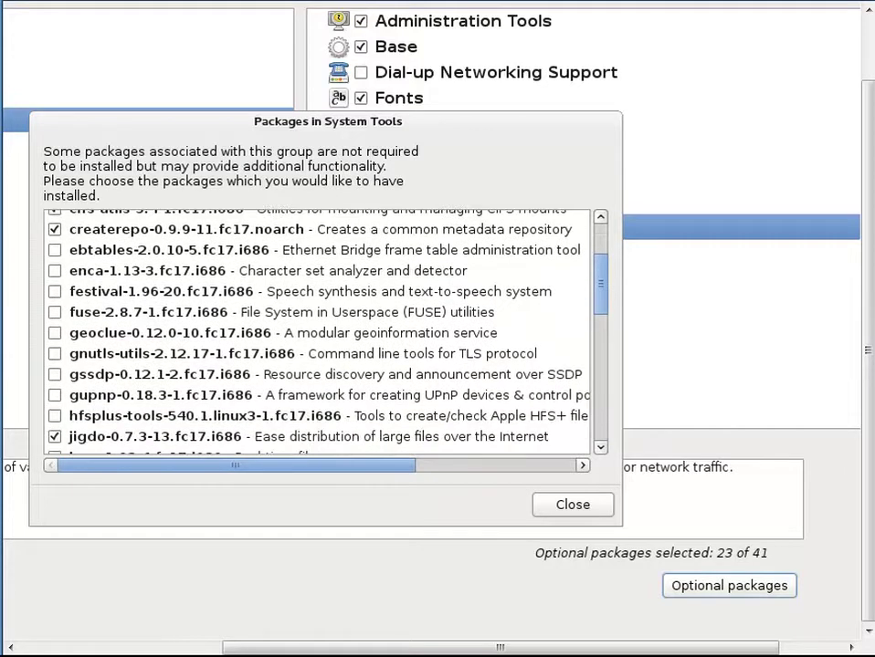
drag(601, 290, 587, 237)
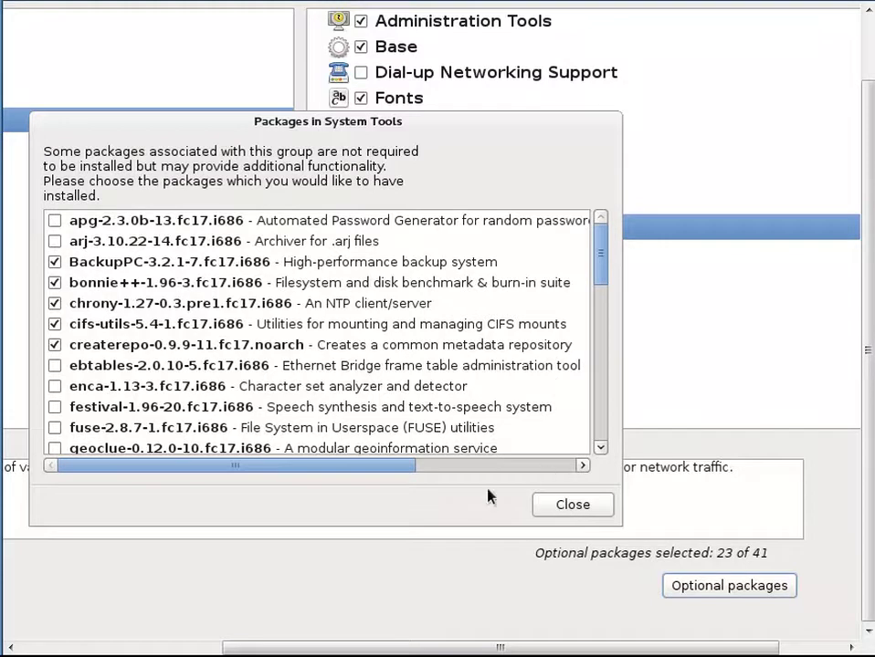
drag(399, 469, 585, 474)
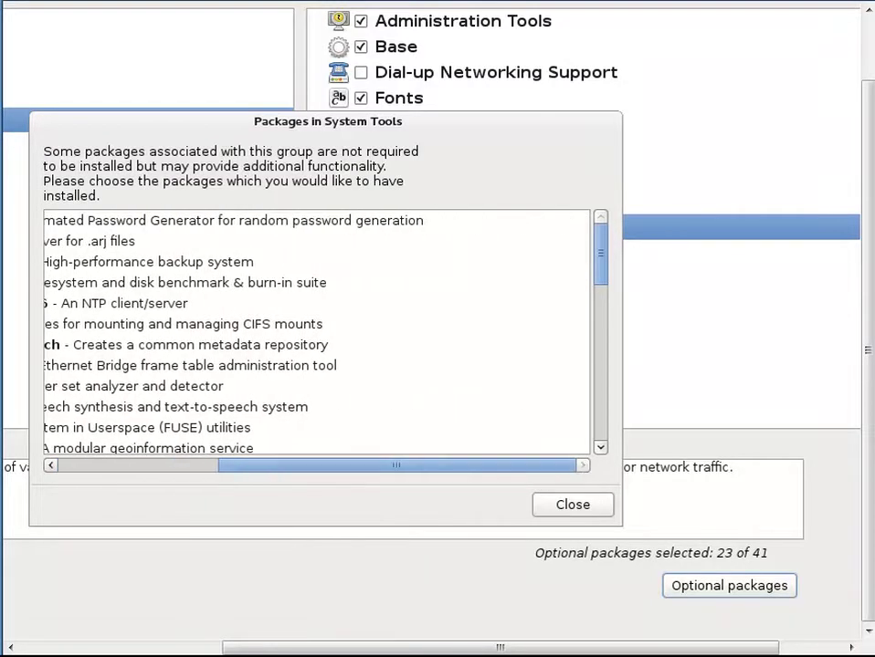
click(566, 514)
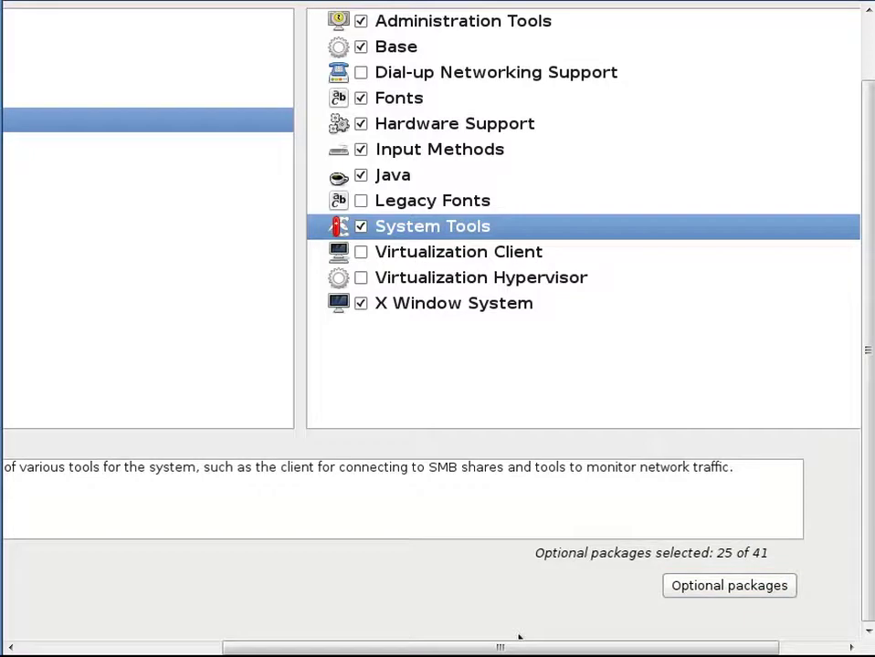
- Confirm the package selection to start the dependency check
key(alt+n)
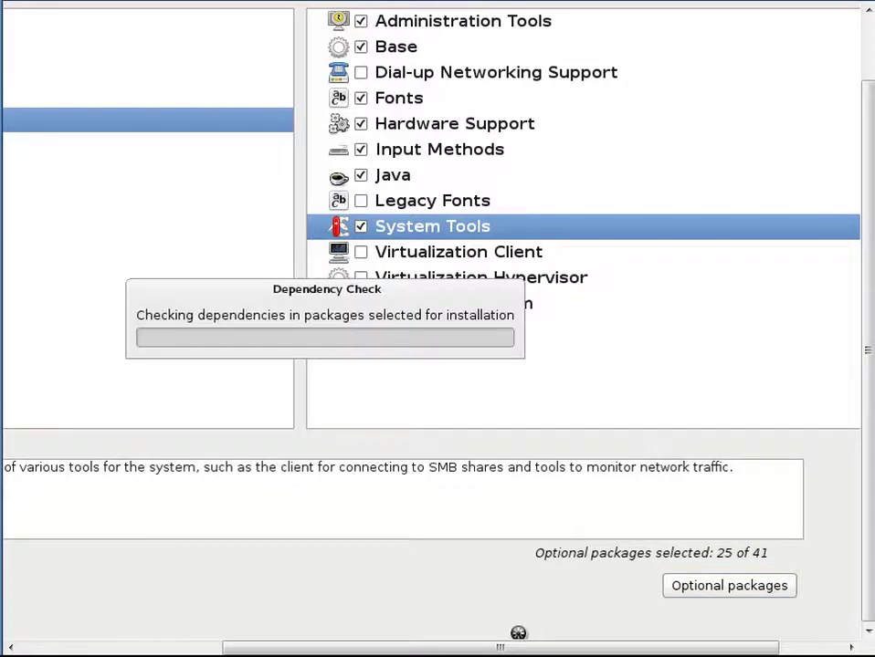
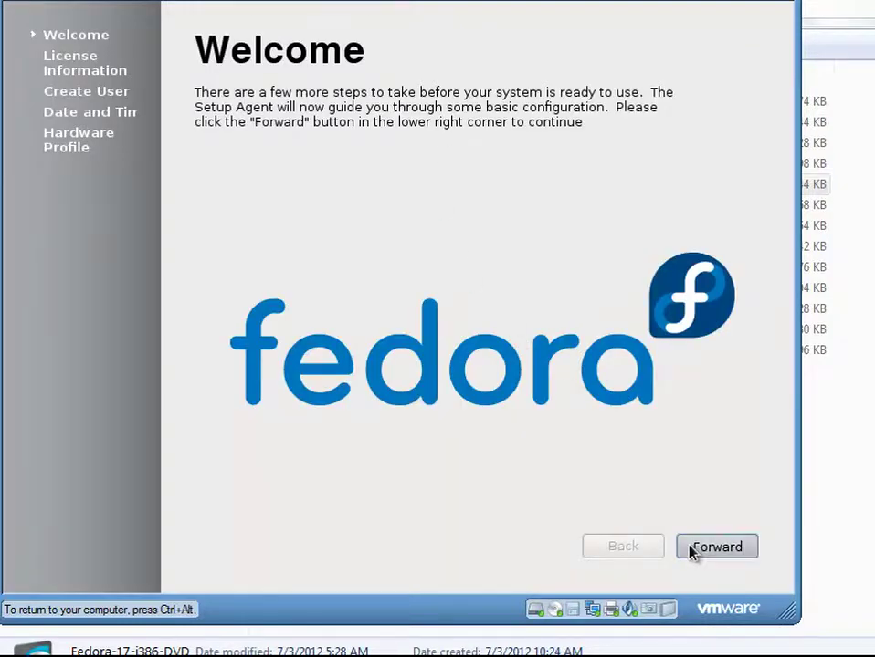
- Skip the welcome and licence pages, then create user 'student' and enter and confirm its password
click(691, 551)
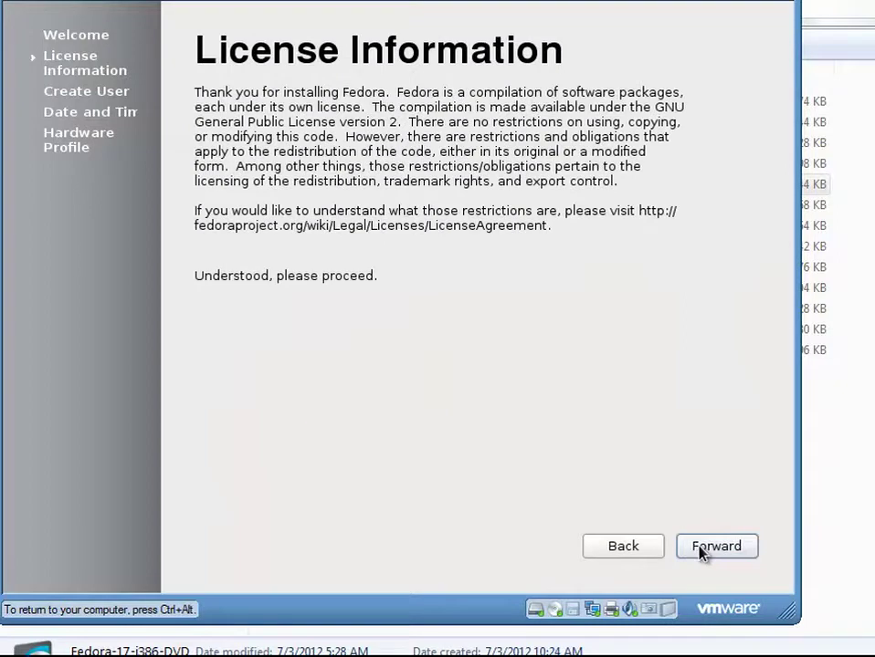
click(701, 548)
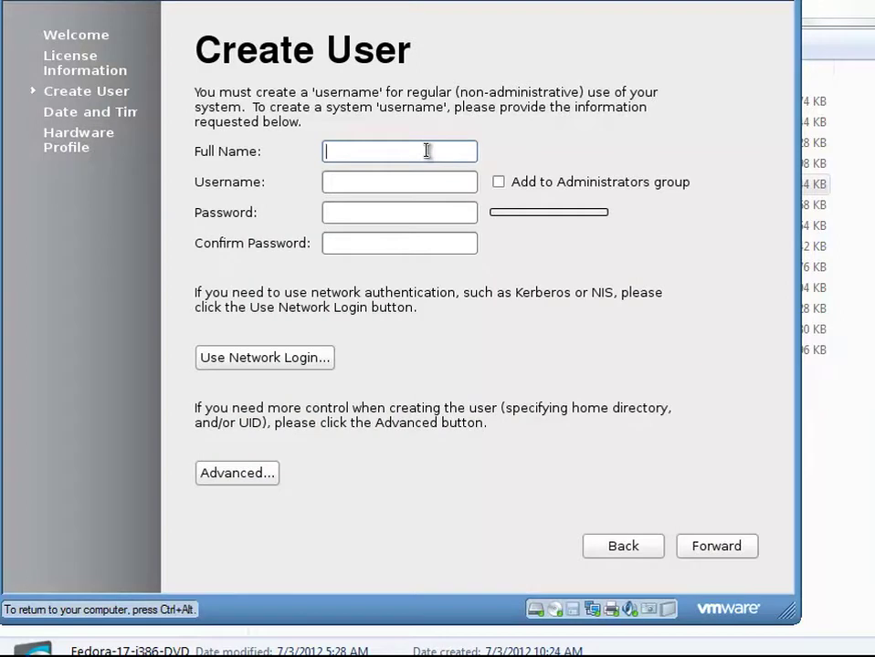
text(student)
key(Tab)
key(Tab)
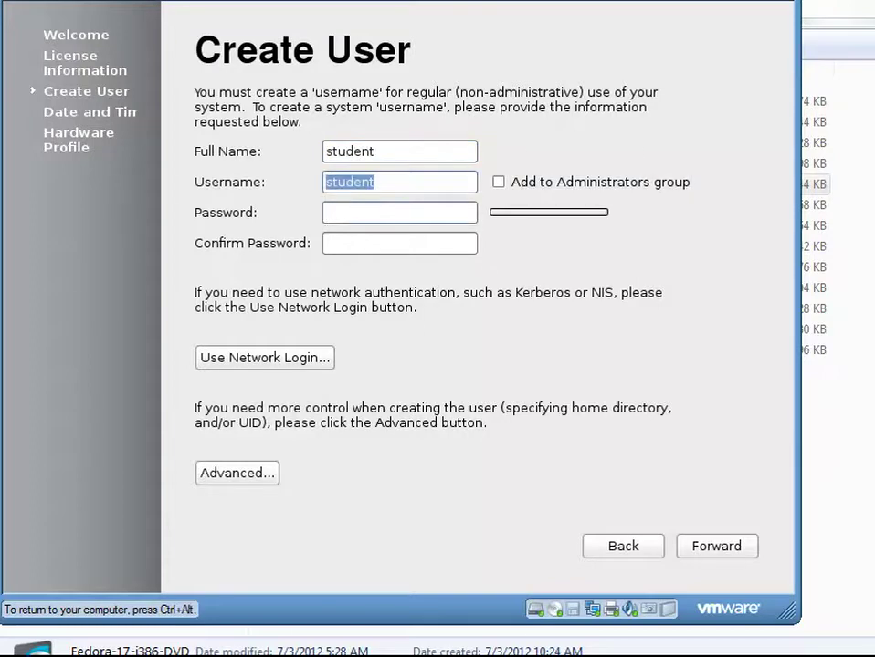
text(student1)
key(Tab)
text(stud)
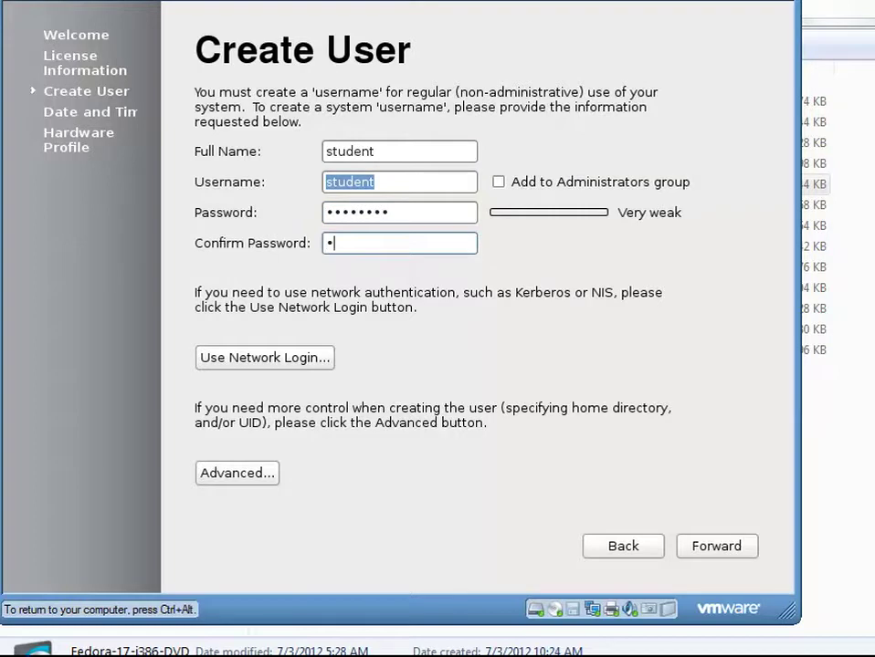
text(ent1)
- Set the date to 17 September 2012, leaving network time synchronisation off
click(701, 547)
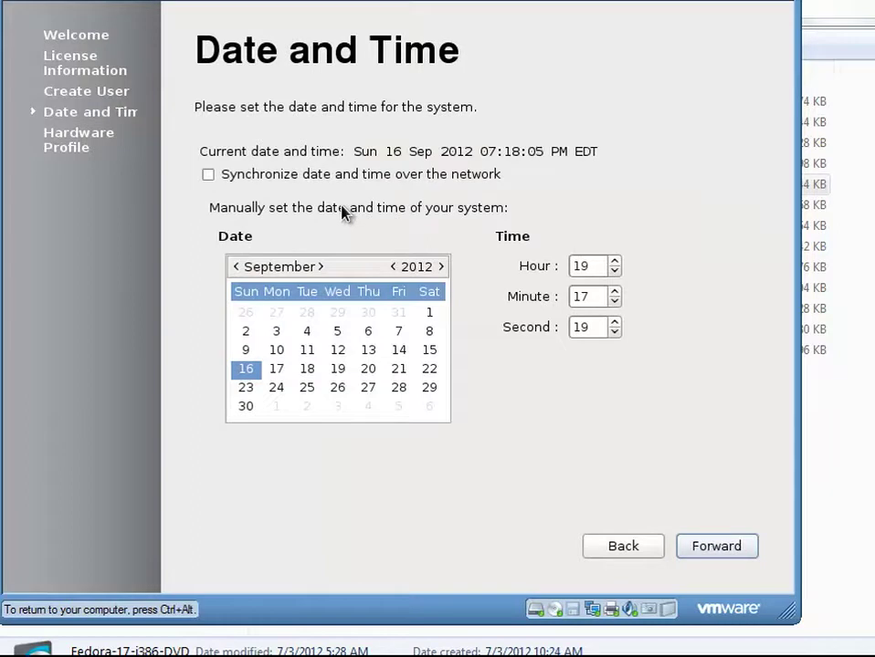
click(285, 369)
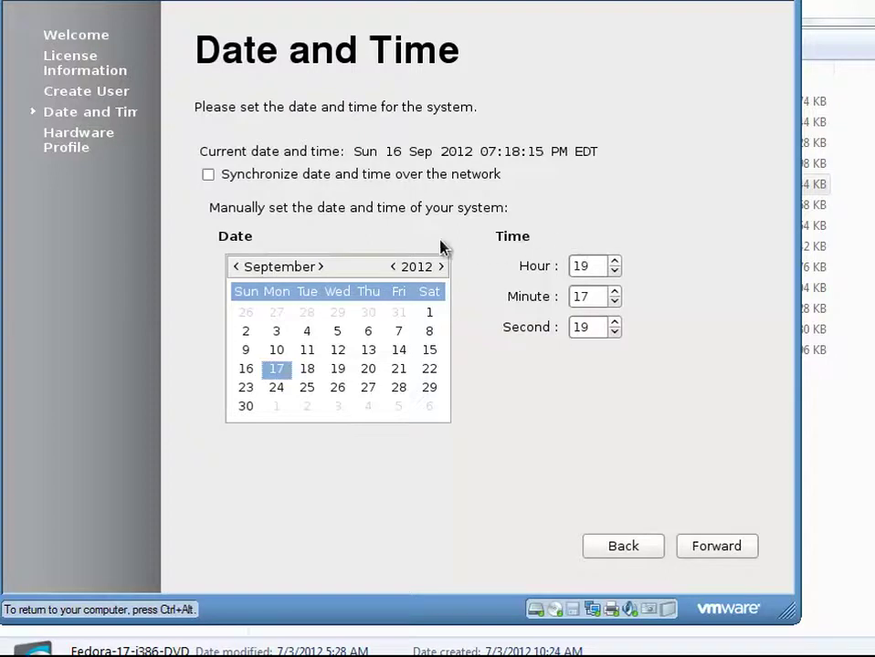
click(209, 175)
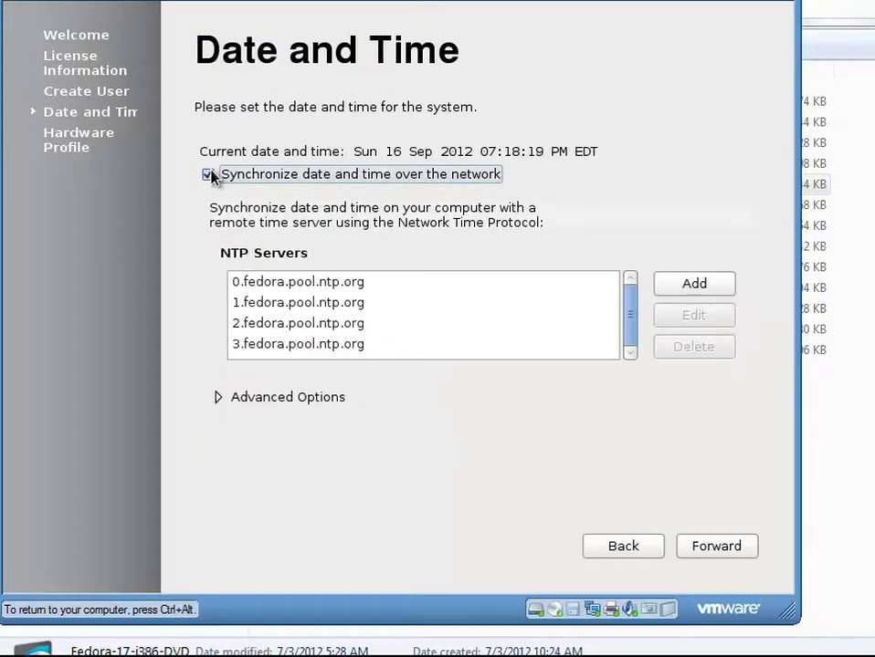
click(209, 175)
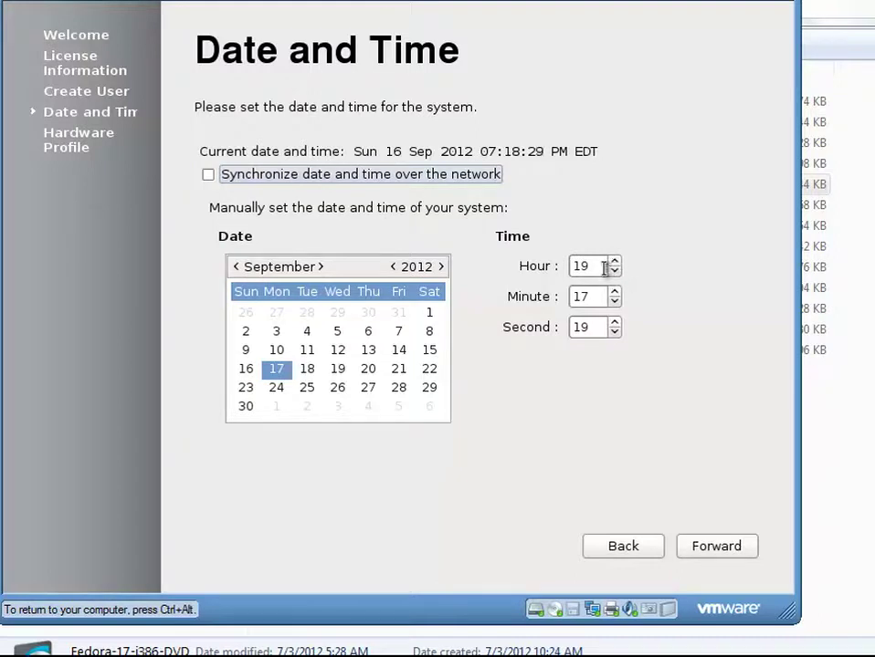
- Set the clock time to 2:18 with the hour and minute spin boxes
double_click(601, 266)
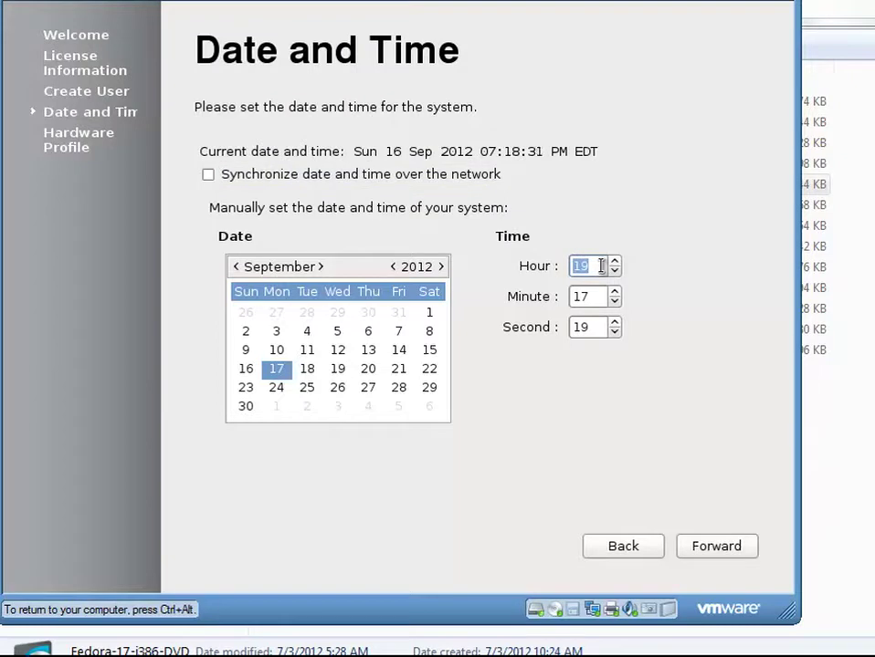
click(614, 272)
click(614, 272)
click(613, 272)
click(613, 271)
click(614, 272)
click(614, 272)
drag(606, 266, 570, 265)
text(2)
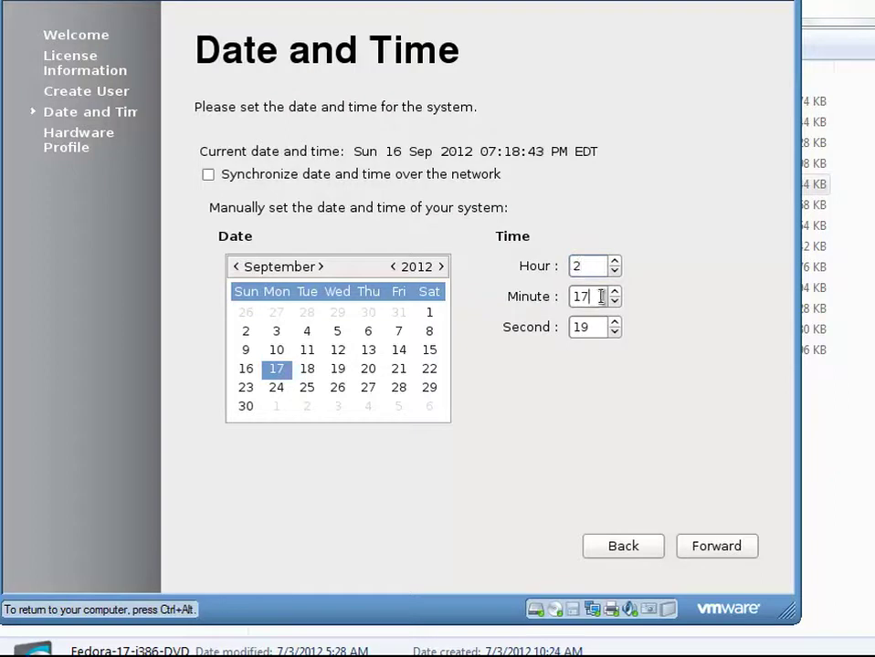
click(613, 290)
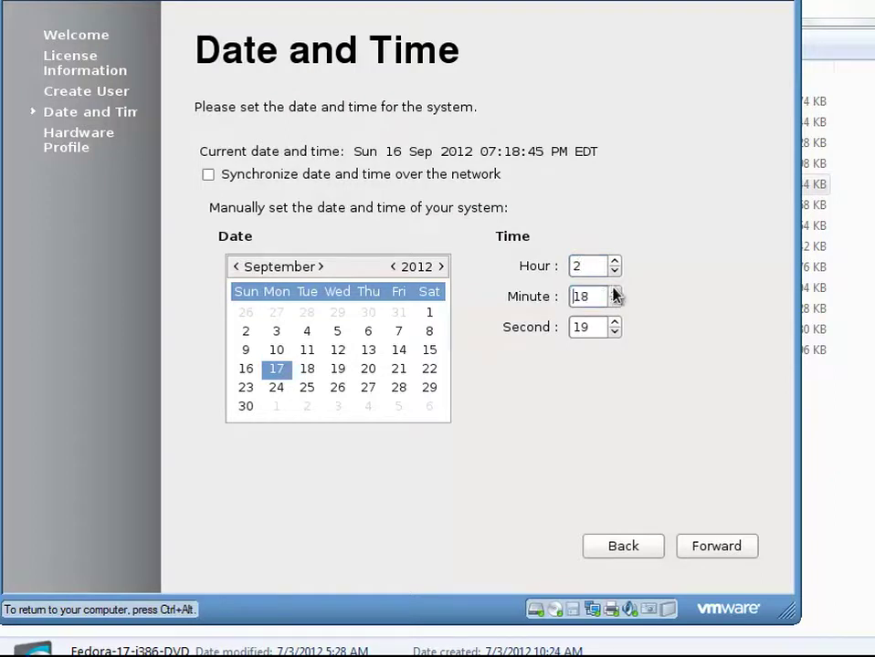
- Review the Hardware Profile page, choose to send the profile, and finish first-boot setup
click(683, 552)
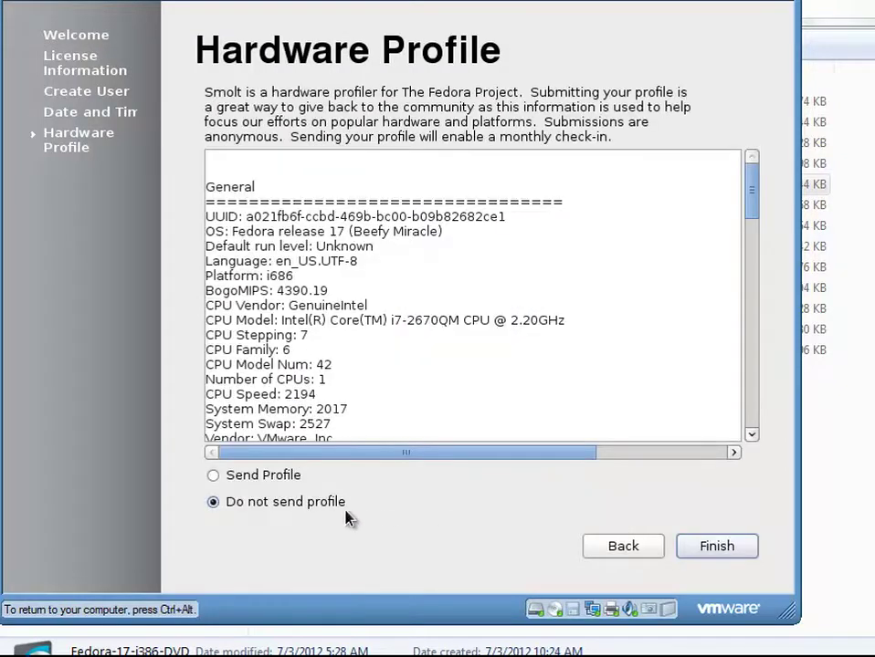
scroll(558, 410, down, 10)
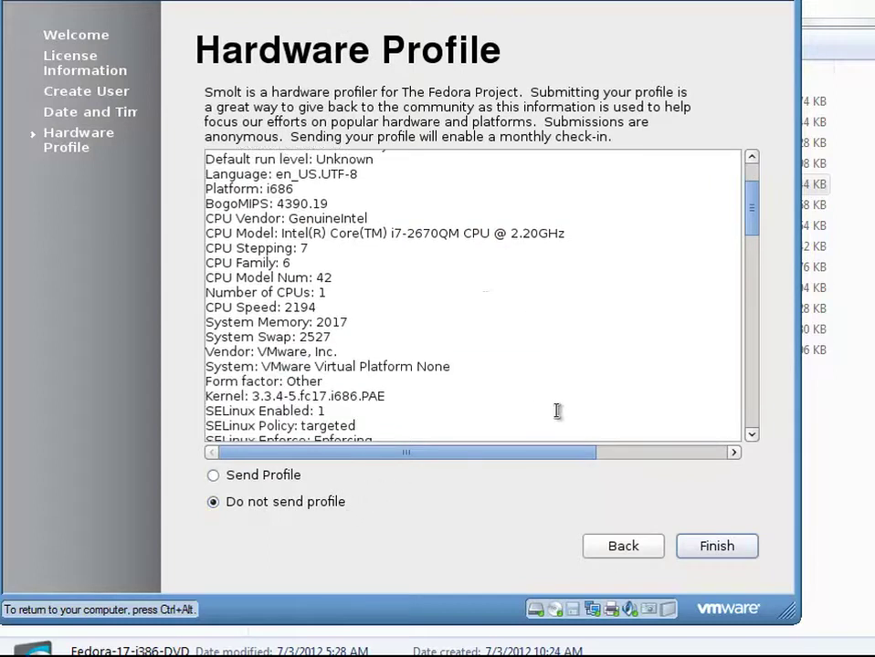
scroll(558, 410, down, 5)
scroll(558, 410, up, 7)
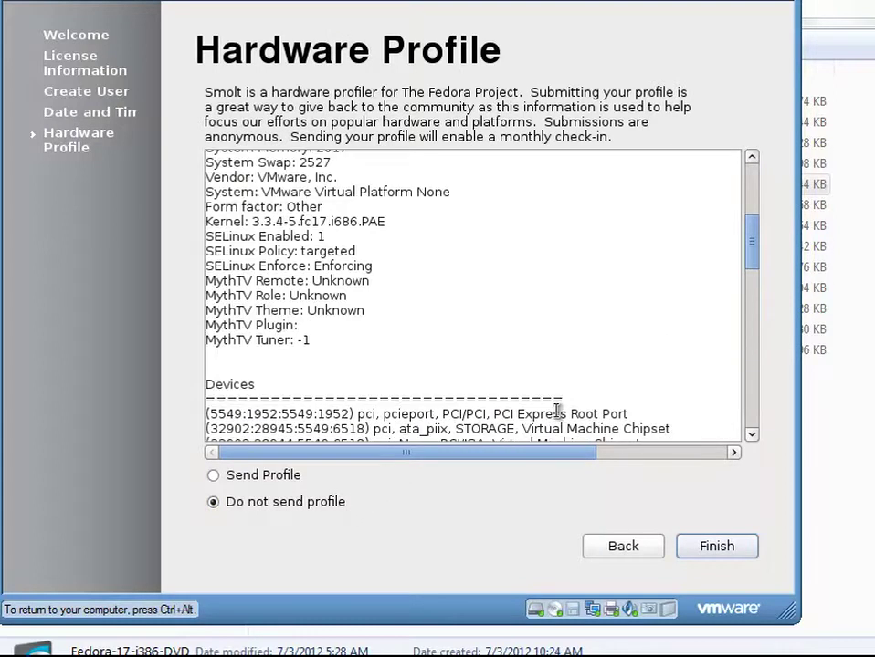
scroll(558, 410, up, 2)
scroll(558, 410, up, 3)
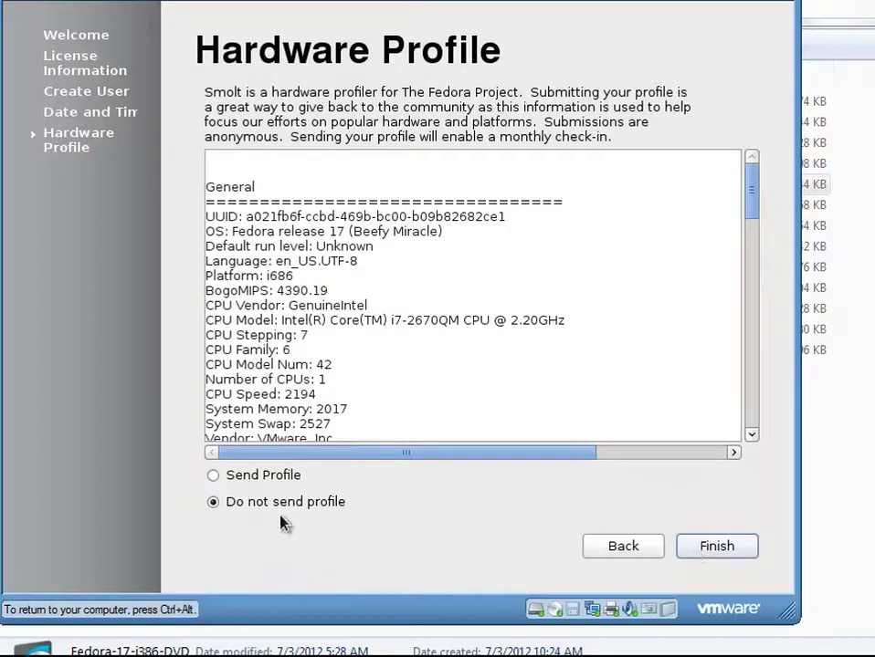
click(234, 476)
click(712, 553)
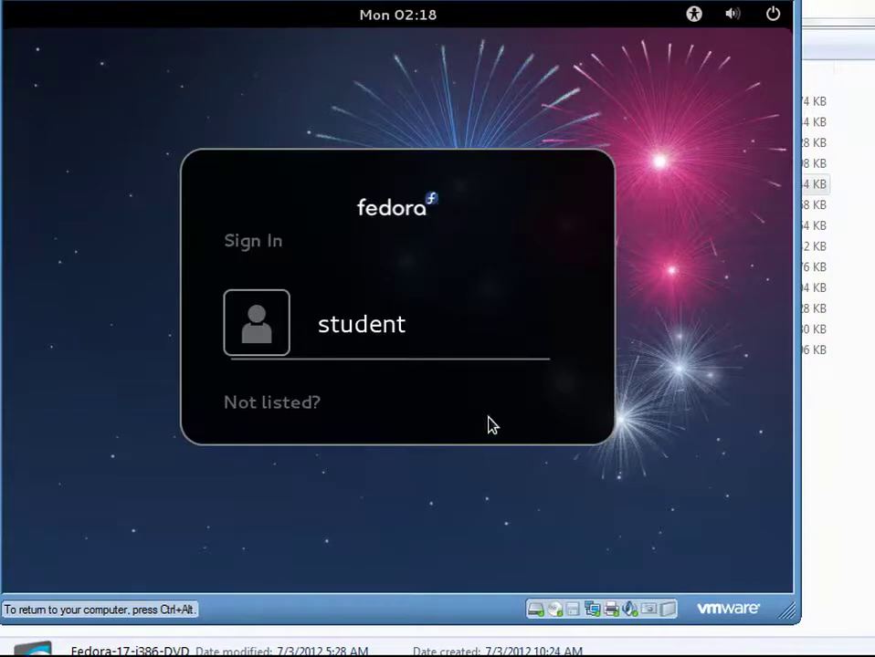
- Sign in as the student user with its password and reactivate the VM window
click(392, 338)
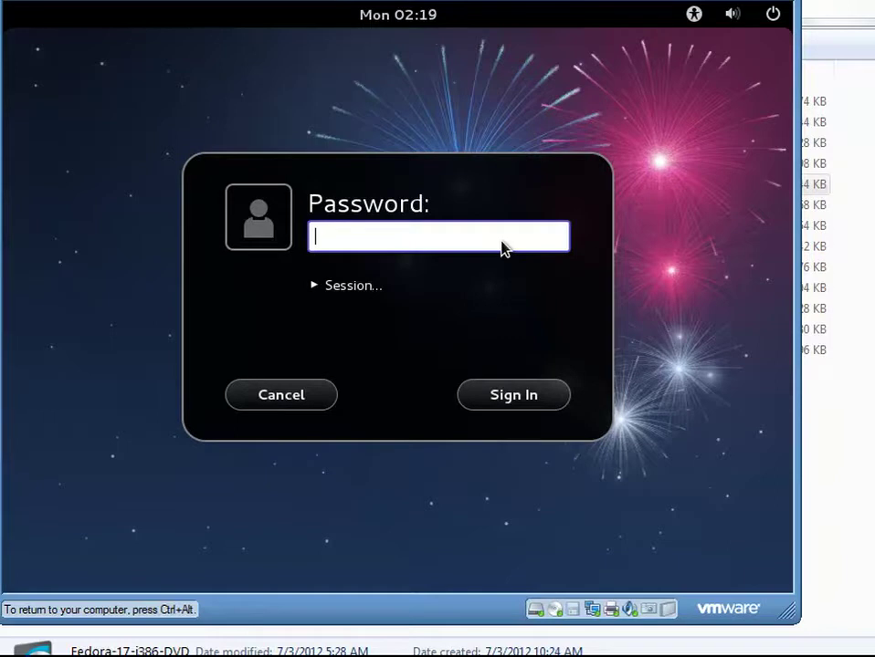
text(students)
key(Return)
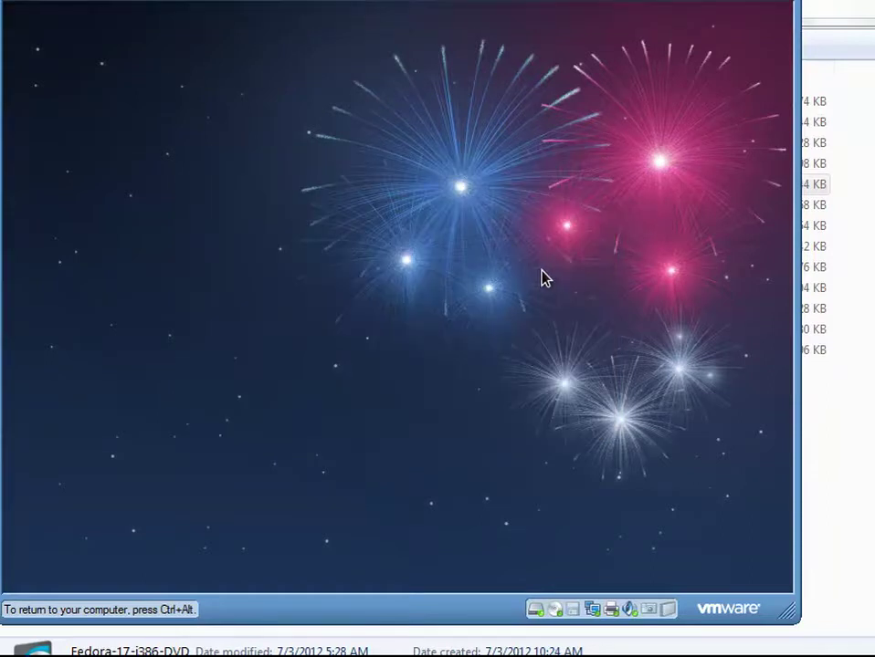
key(ctrl+alt)
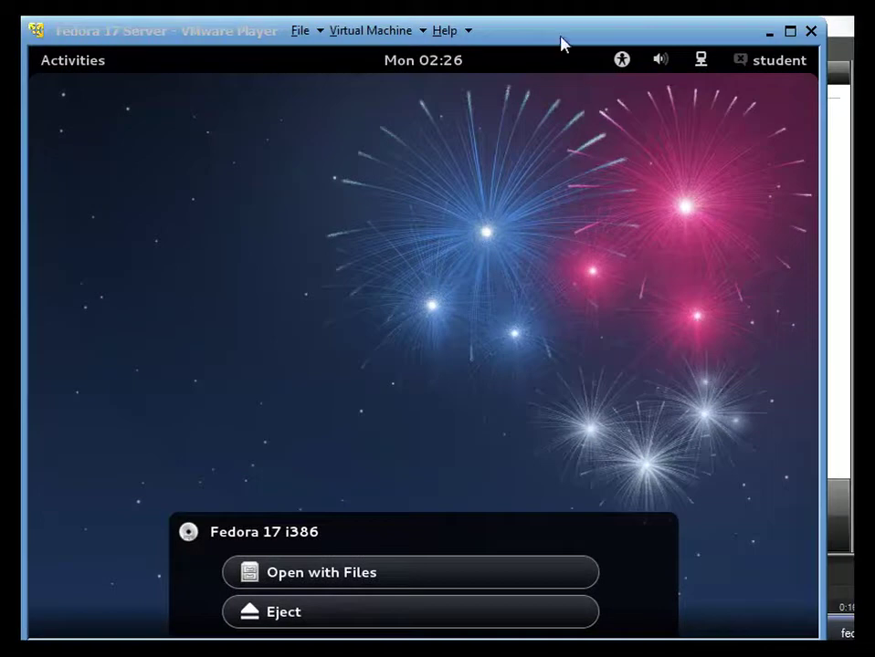
click(584, 260)
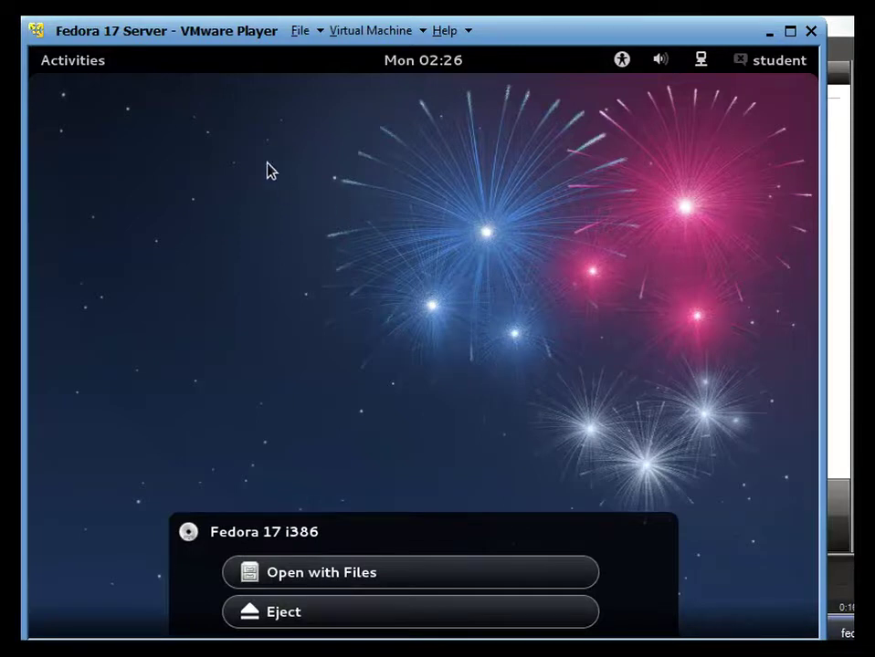
- Launch Terminal from the Activities search and enlarge its text
click(104, 62)
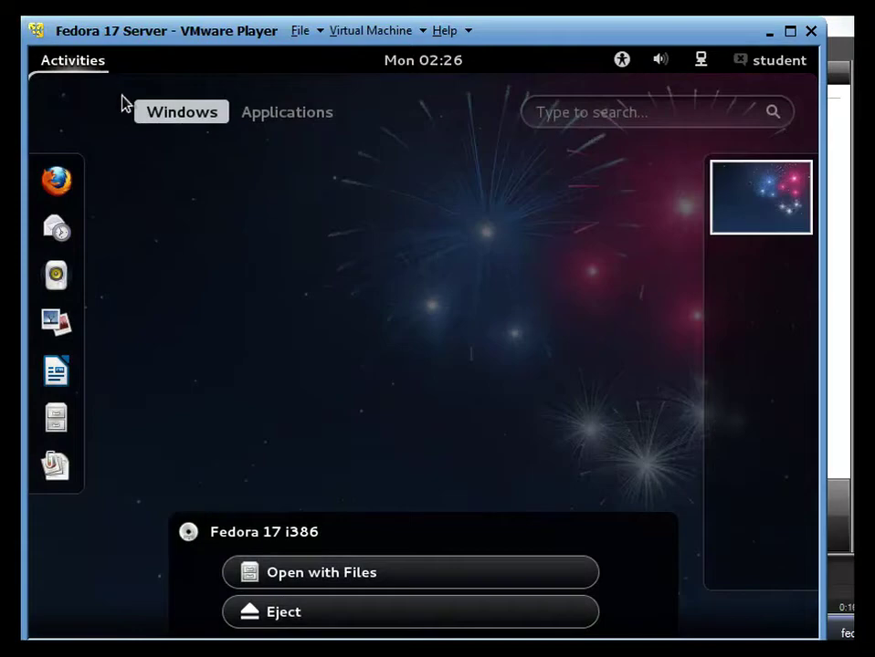
click(562, 113)
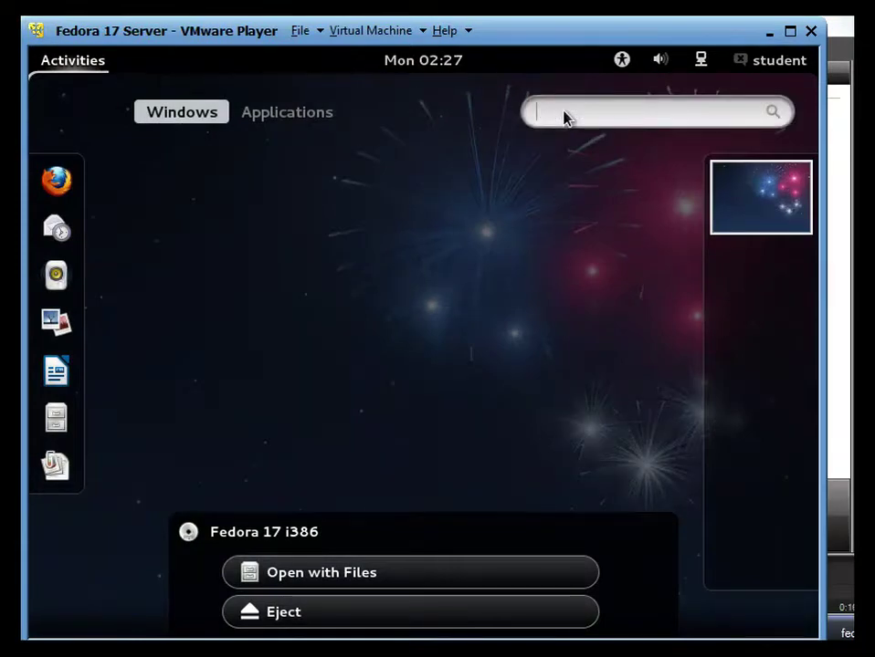
text(te)
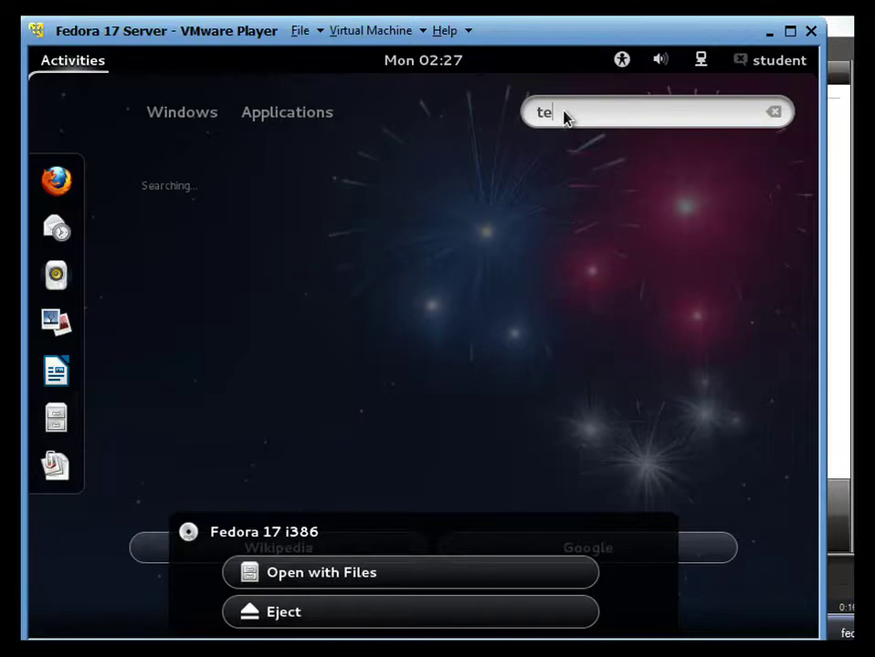
text(rminal)
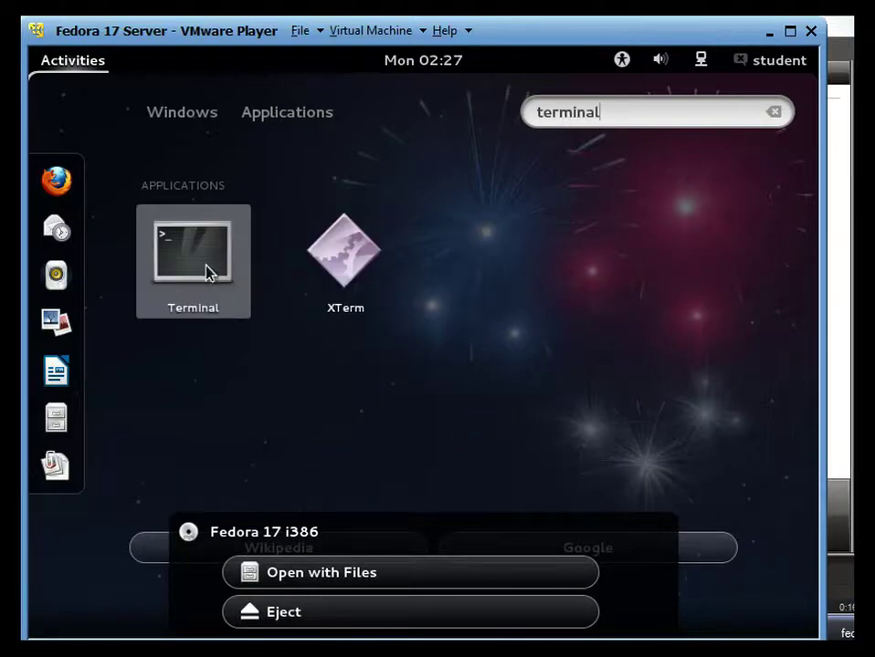
click(203, 266)
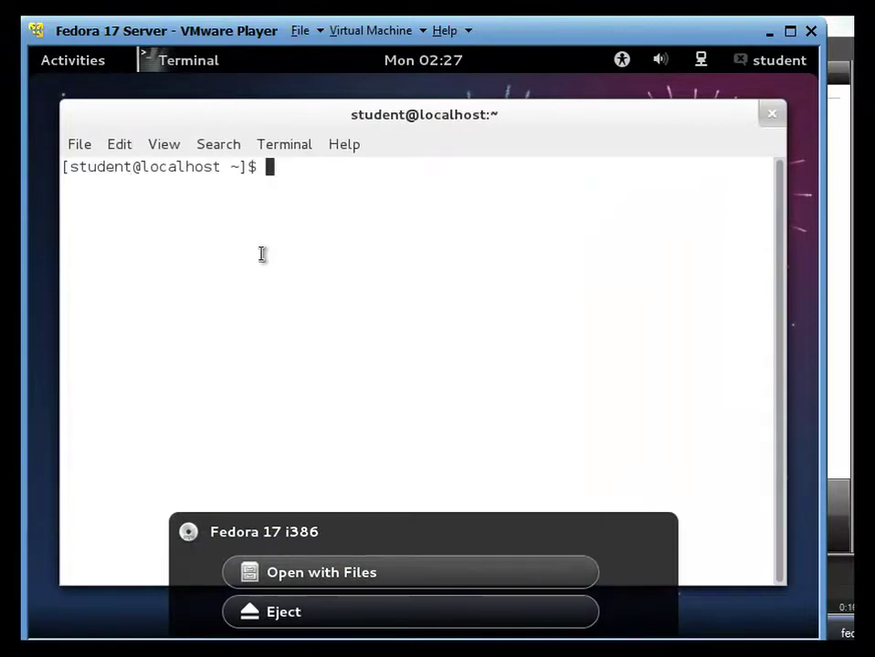
text(=)
key(ctrl+plus)
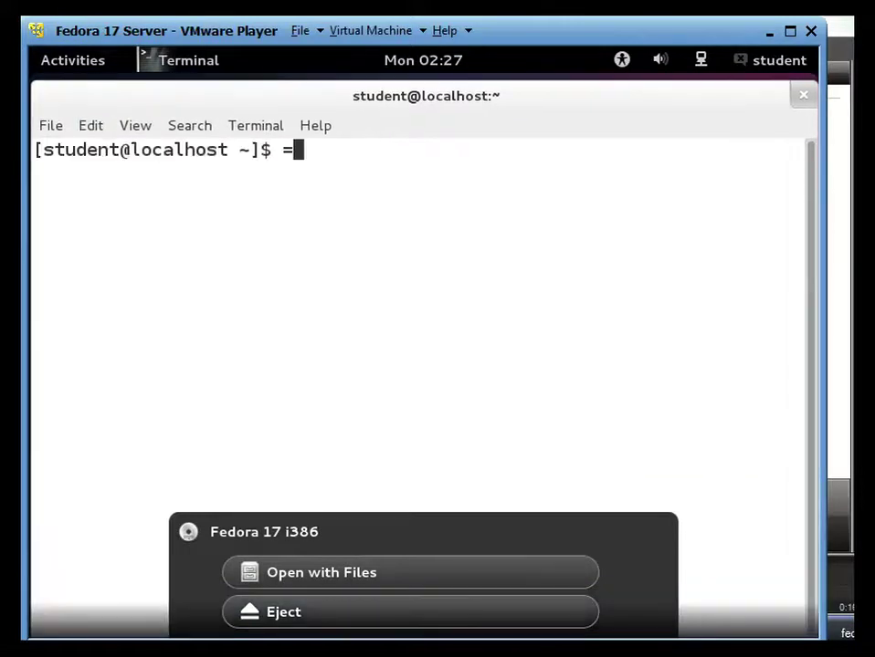
key(BackSpace)
- Become root with 'su --' and run 'yum install -y policycoreutils-gui'
text(su --)
key(Return)
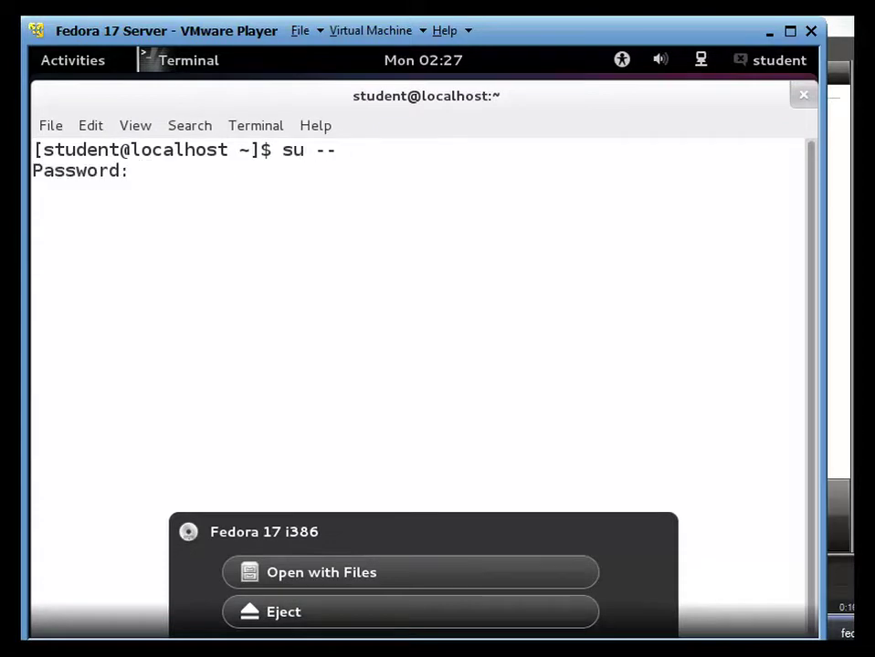
key(Return)
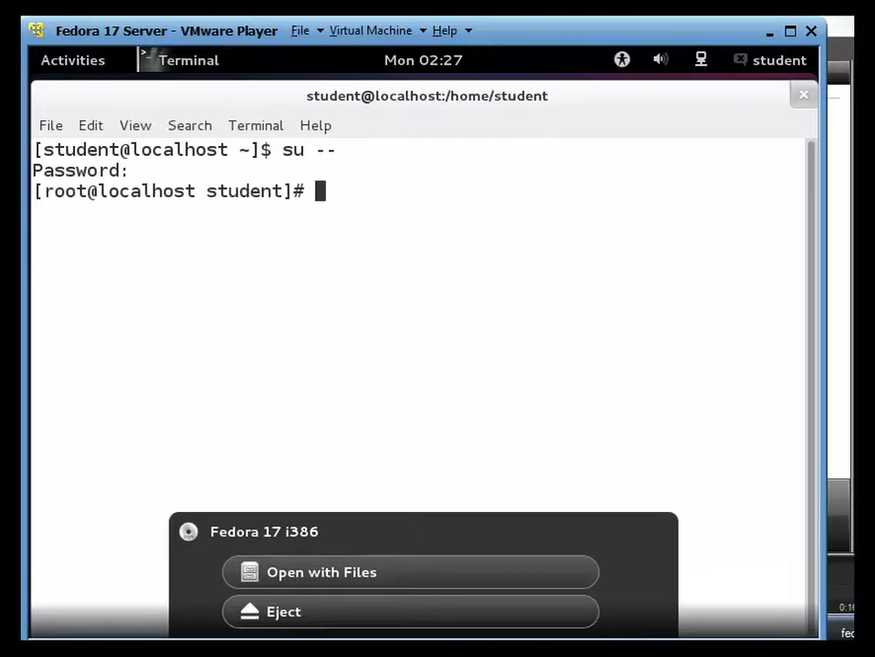
text(yum install)
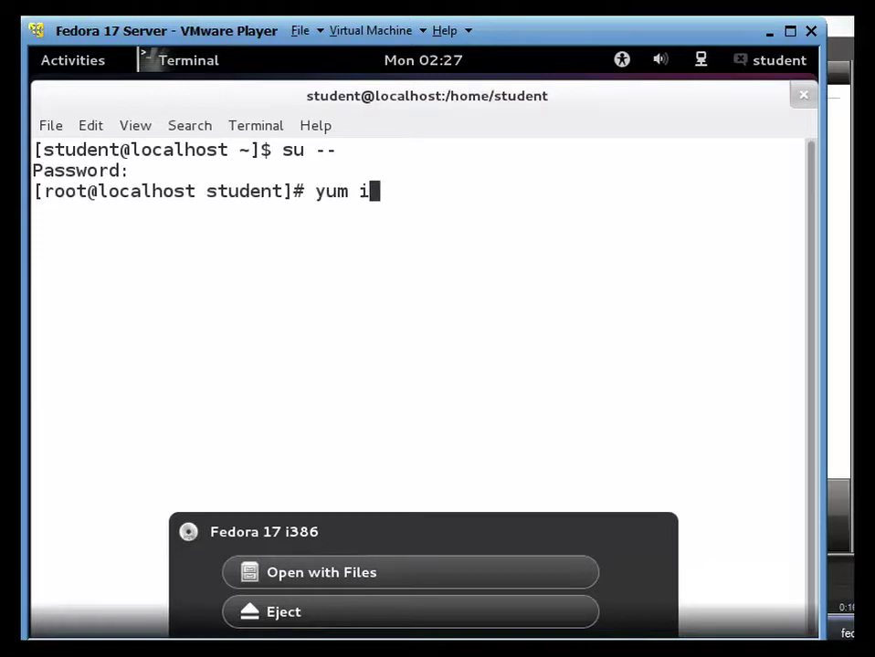
text(y )
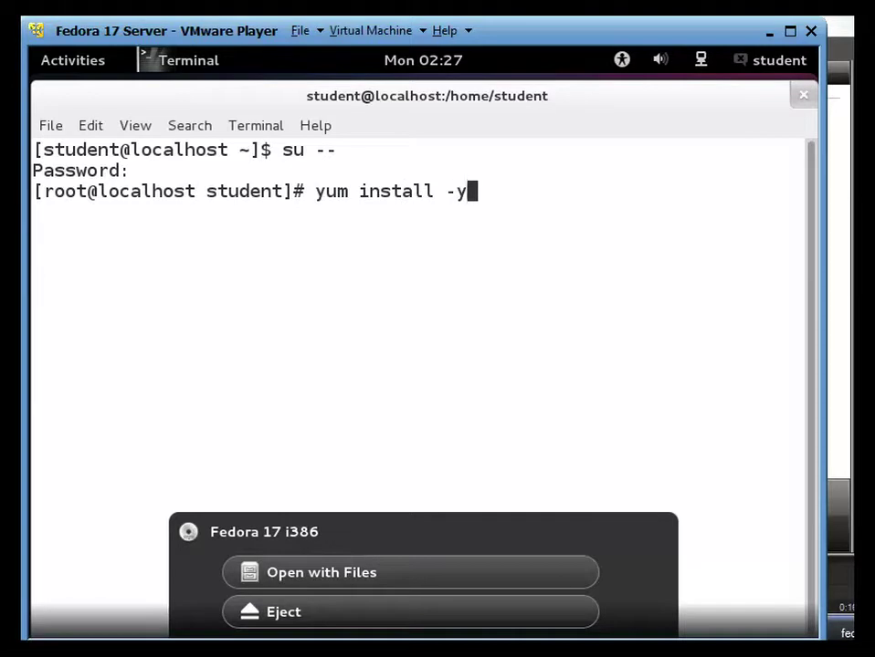
text(policycoreutils)
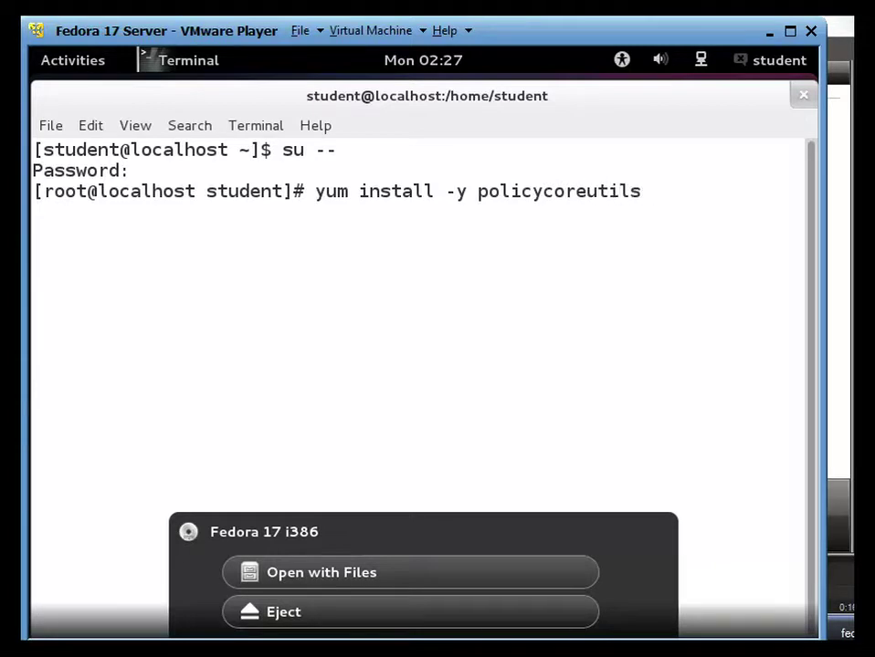
text(-gui)
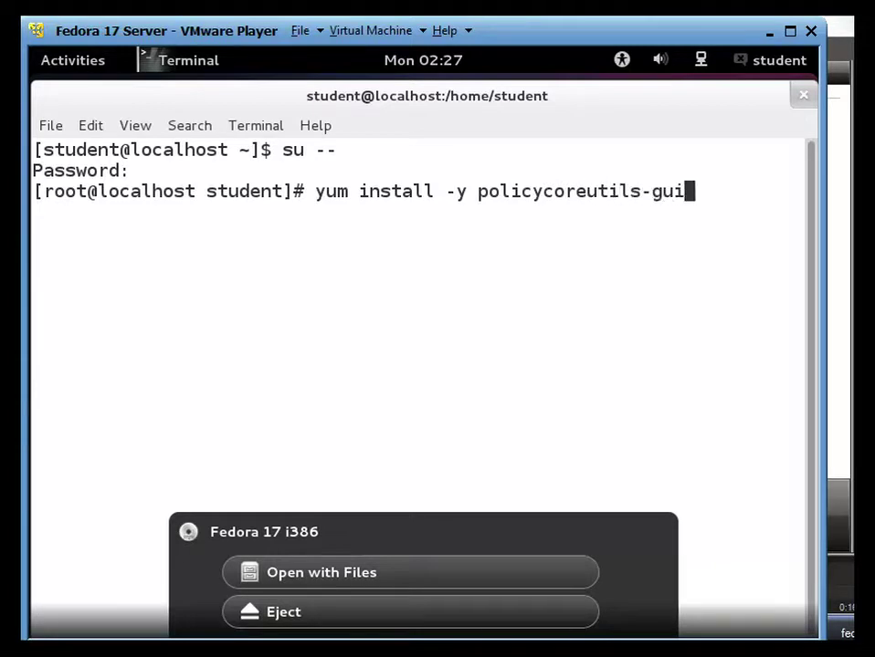
key(Return)
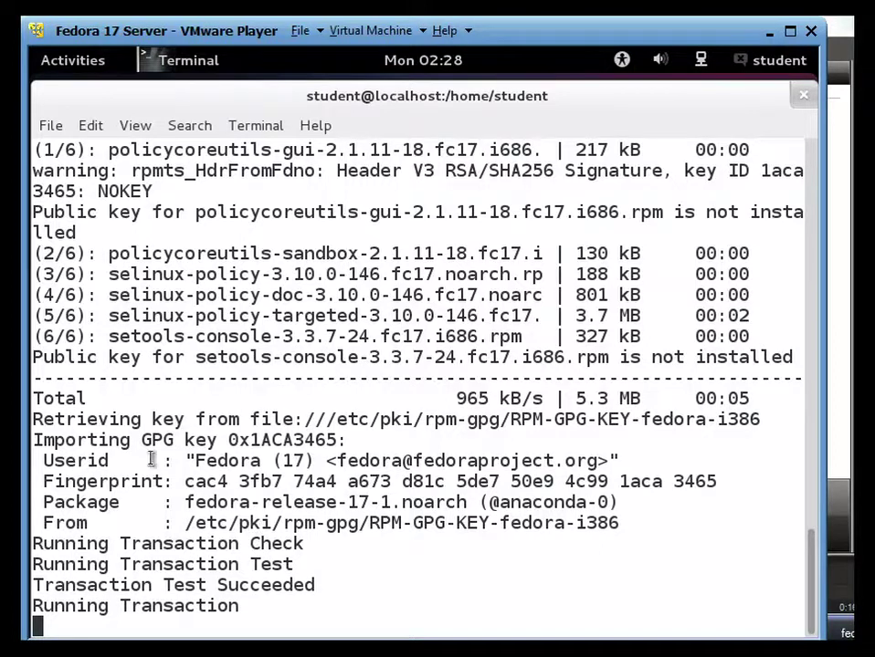
- Browse Activities > Applications to the Other category, which lists Firewall
click(103, 70)
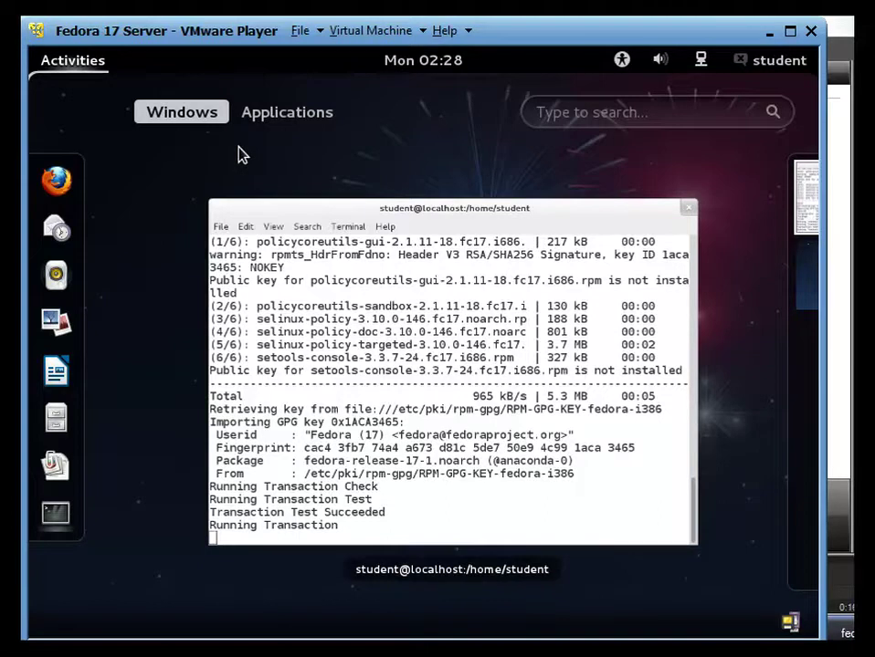
click(279, 116)
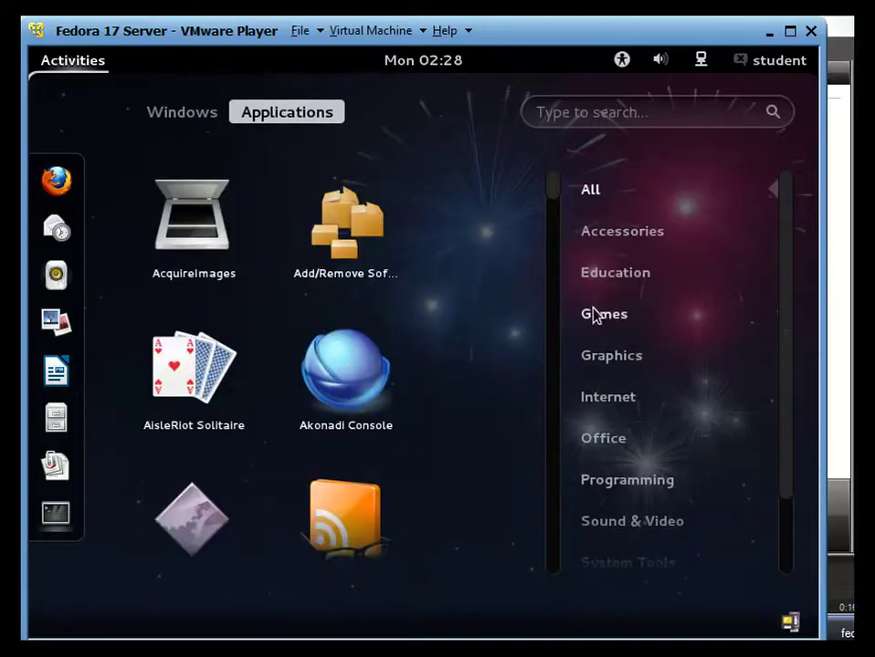
scroll(787, 302, down, 2)
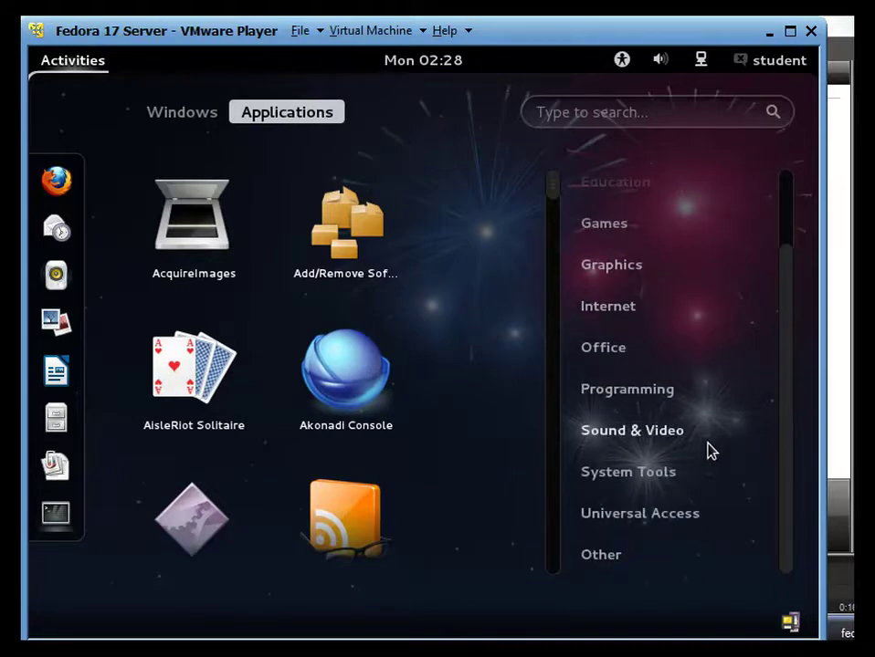
click(659, 482)
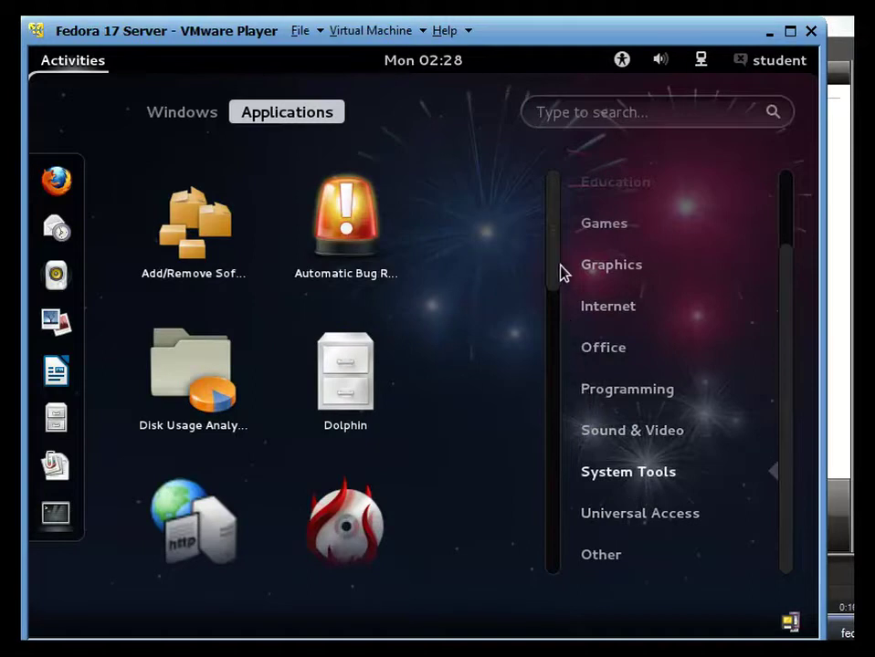
mouse_move(561, 268)
mouse_down()
mouse_move(542, 475)
mouse_move(556, 587)
mouse_move(568, 526)
mouse_move(572, 290)
mouse_move(554, 256)
mouse_up()
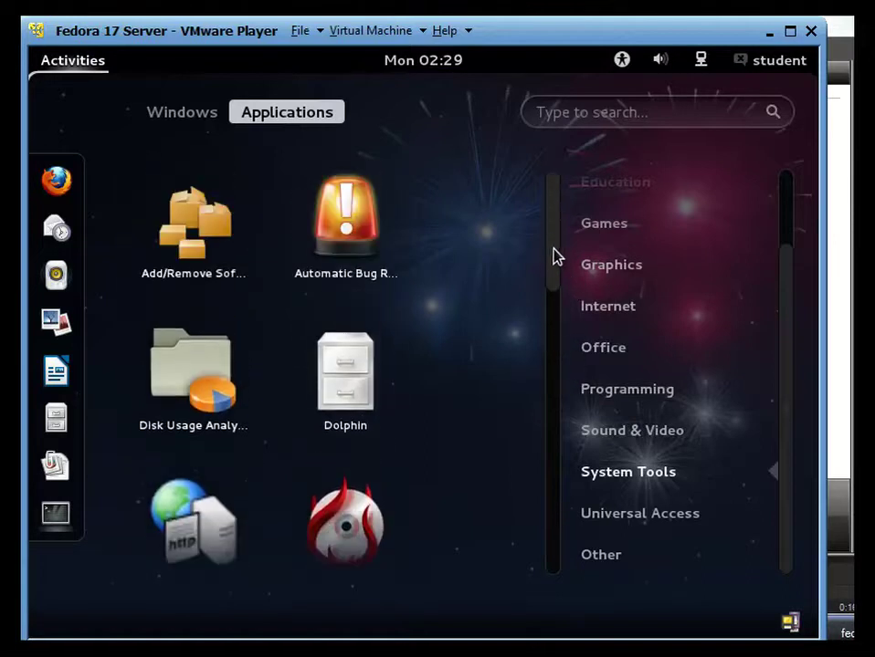
click(610, 557)
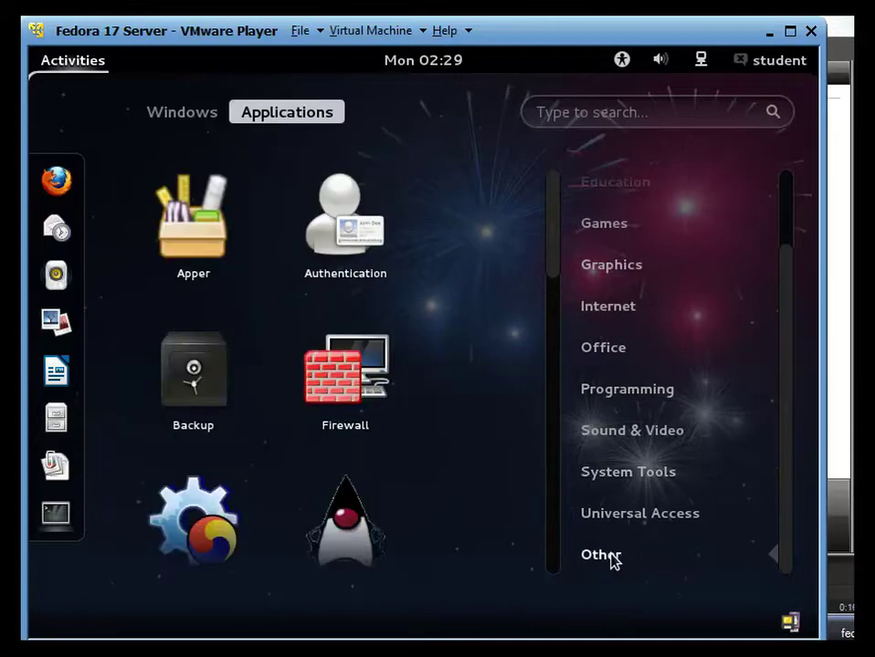
- Launch Firewall Configuration, dismiss its notice and authenticate as administrator
click(377, 387)
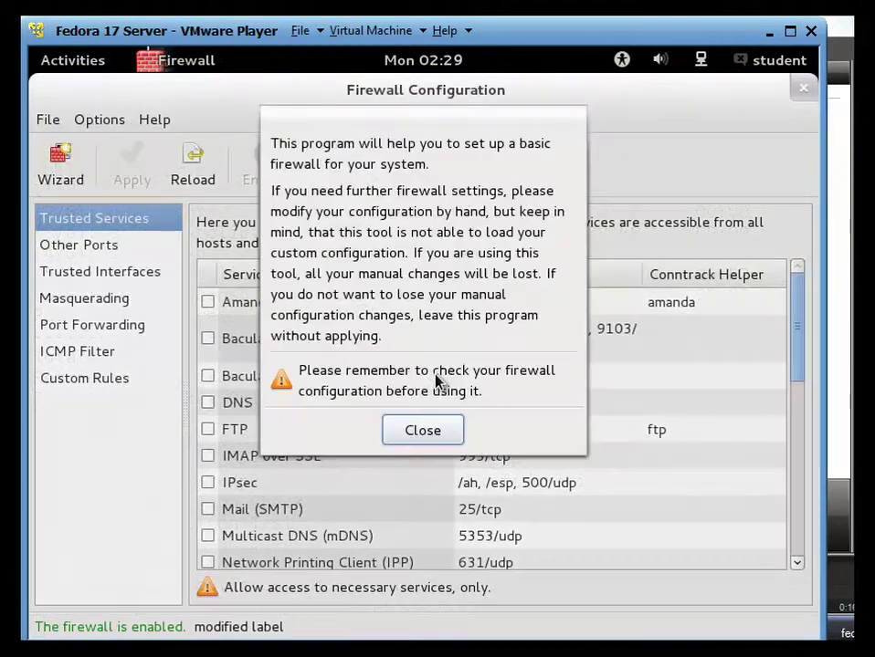
click(423, 440)
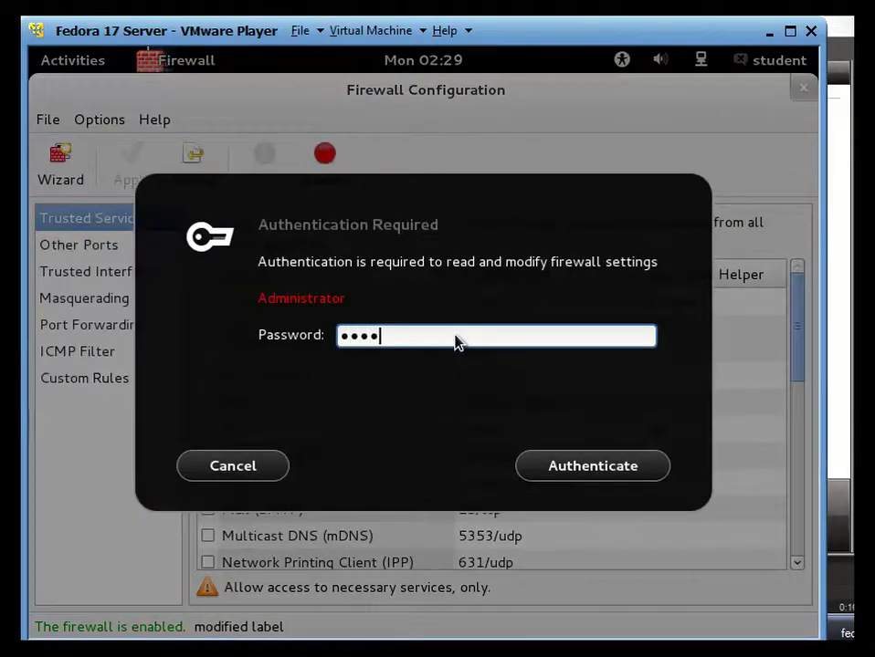
key(Return)
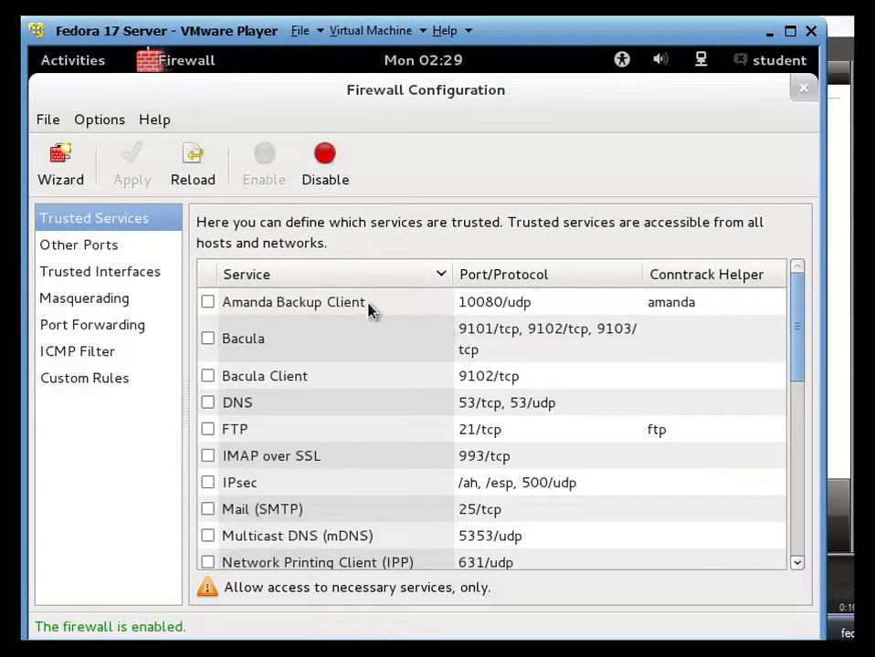
scroll(307, 380, down, 2)
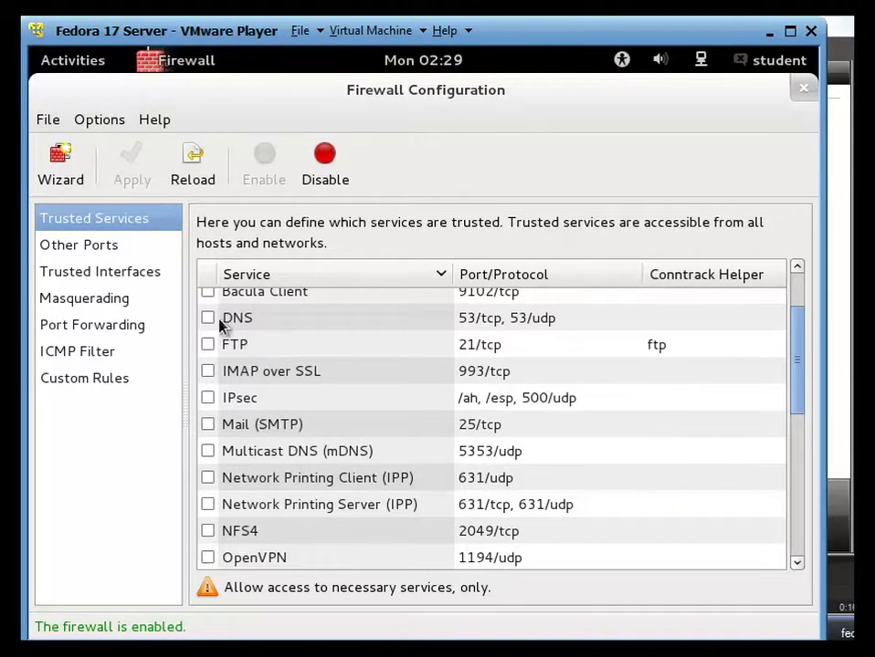
- Trust DNS, FTP, IMAP over SSL, Mail (SMTP), mDNS and both Network Printing (IPP) services
click(210, 318)
click(212, 344)
scroll(223, 356, down, 2)
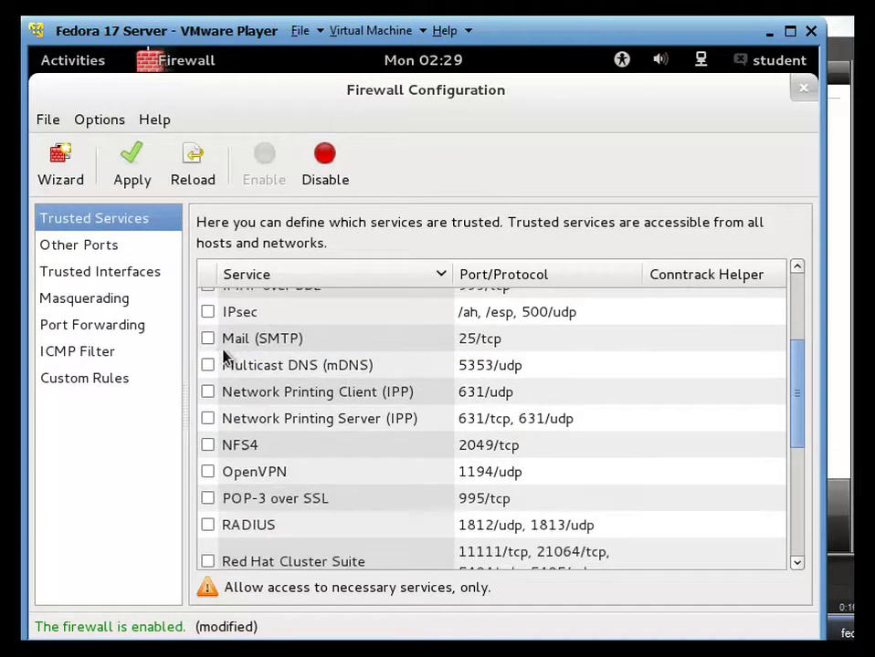
scroll(216, 351, up, 2)
click(209, 371)
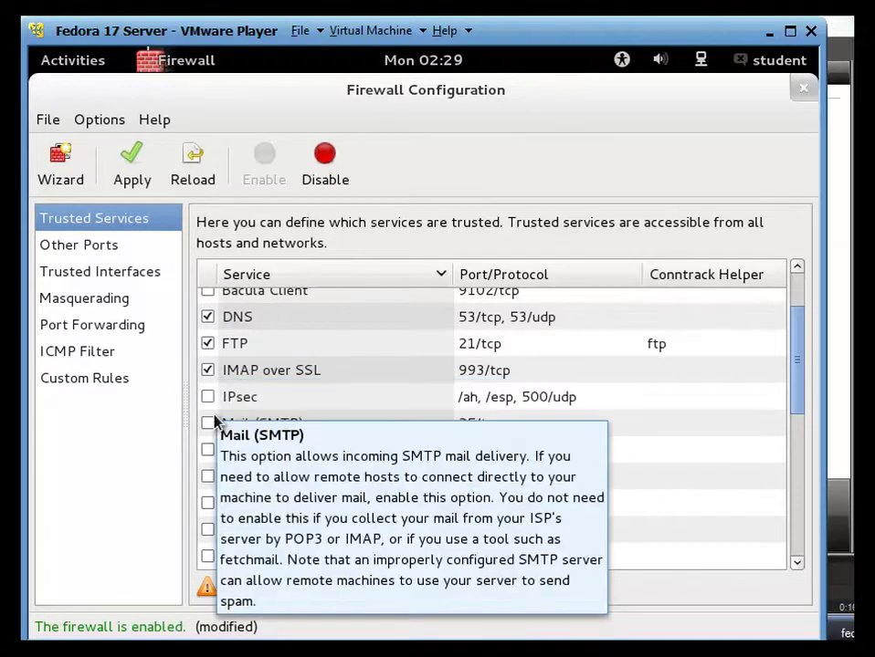
scroll(215, 422, down, 2)
click(208, 339)
click(209, 366)
click(211, 400)
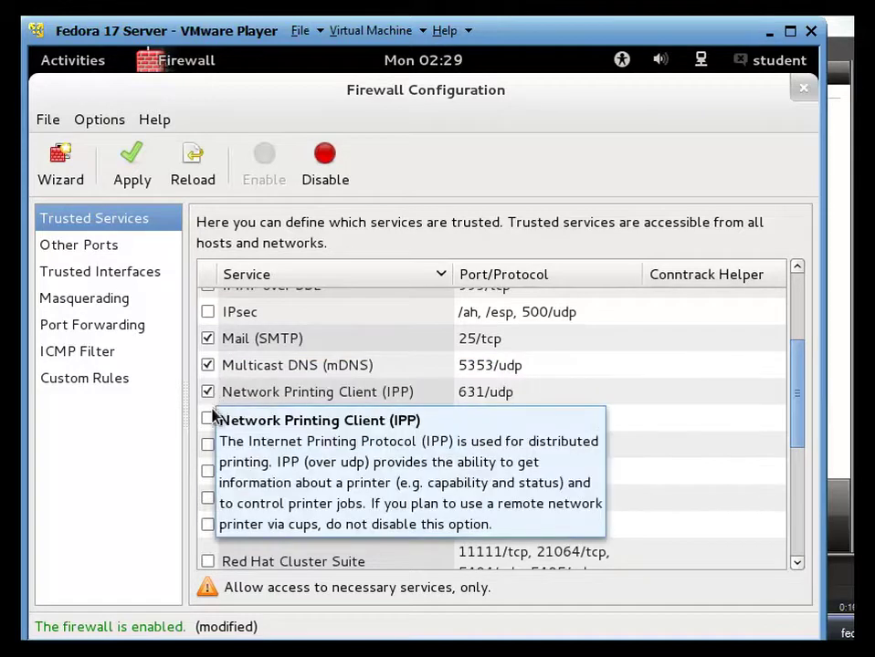
click(210, 418)
scroll(217, 416, down, 2)
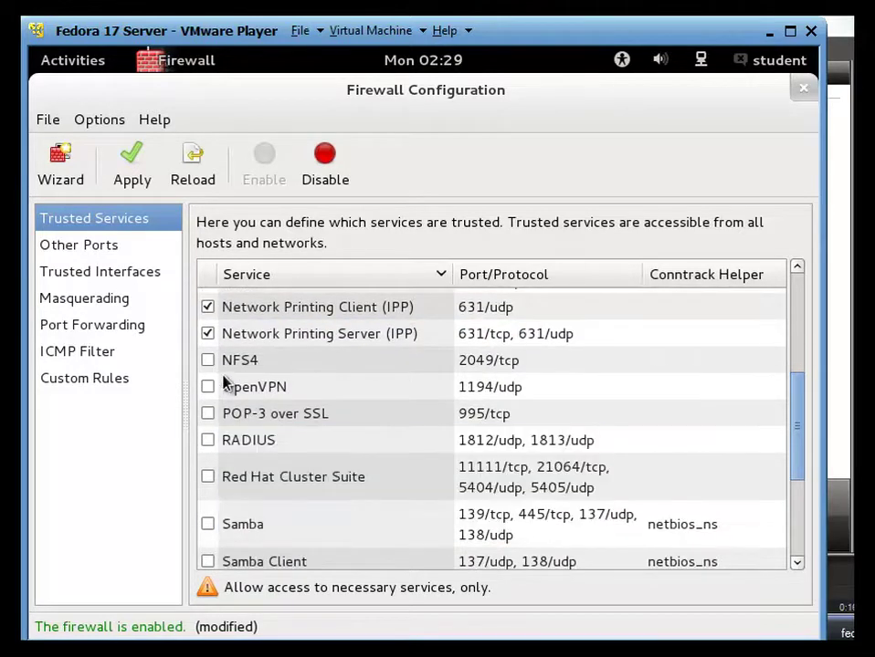
- Trust OpenVPN, POP-3 over SSL, Samba, Samba Client, HTTPS, TFTP, TFTP Client, WWW (HTTP) and both Virtual Machine Management services
click(214, 390)
scroll(216, 399, down, 2)
click(212, 338)
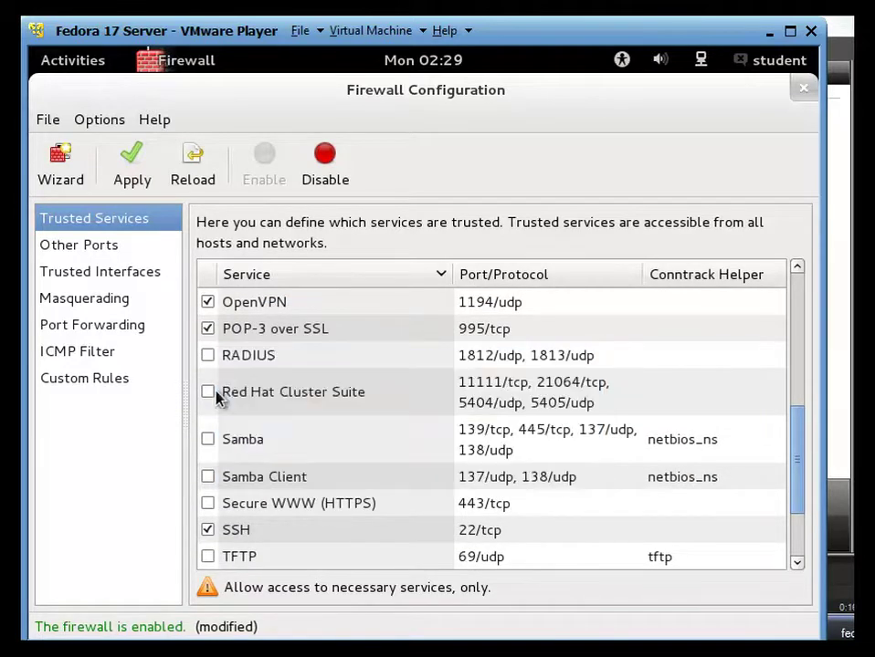
scroll(217, 395, down, 2)
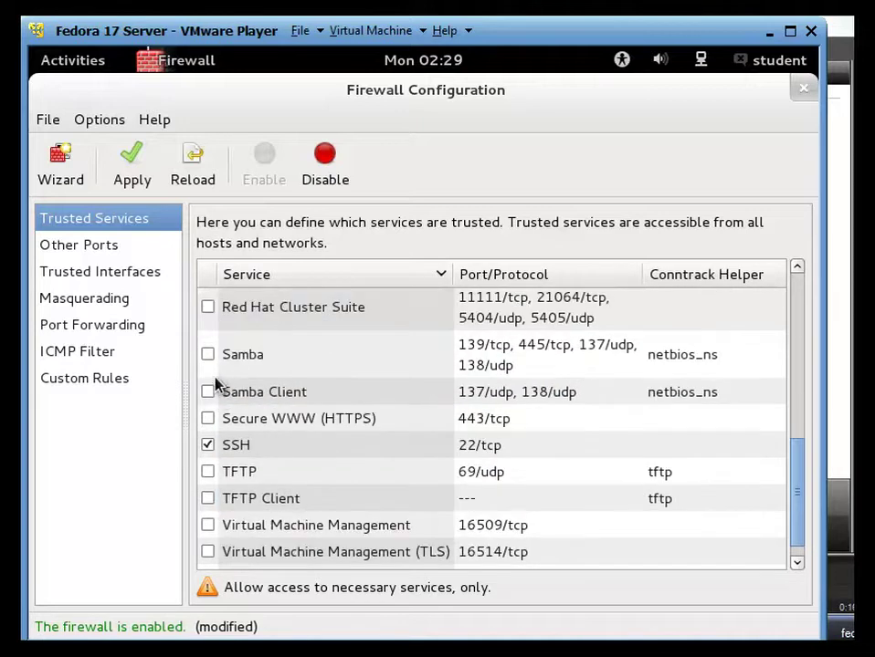
click(209, 363)
click(210, 390)
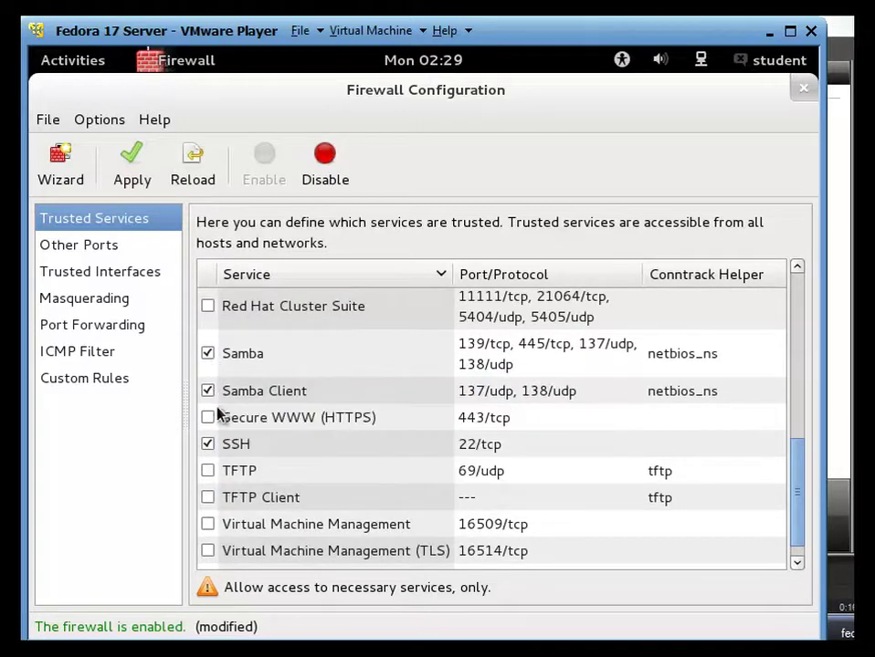
click(209, 417)
scroll(236, 405, down, 1)
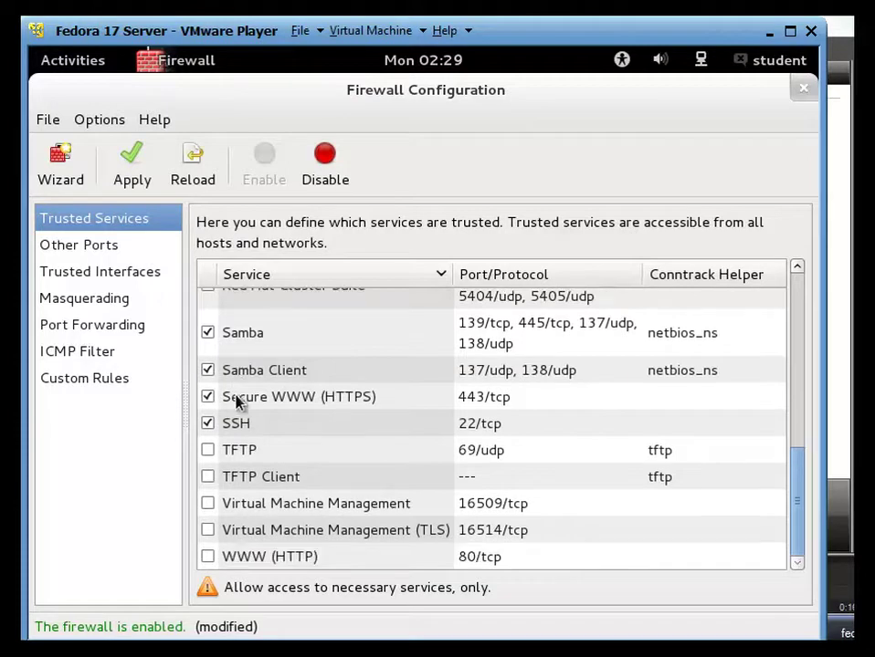
click(209, 451)
click(211, 481)
click(209, 558)
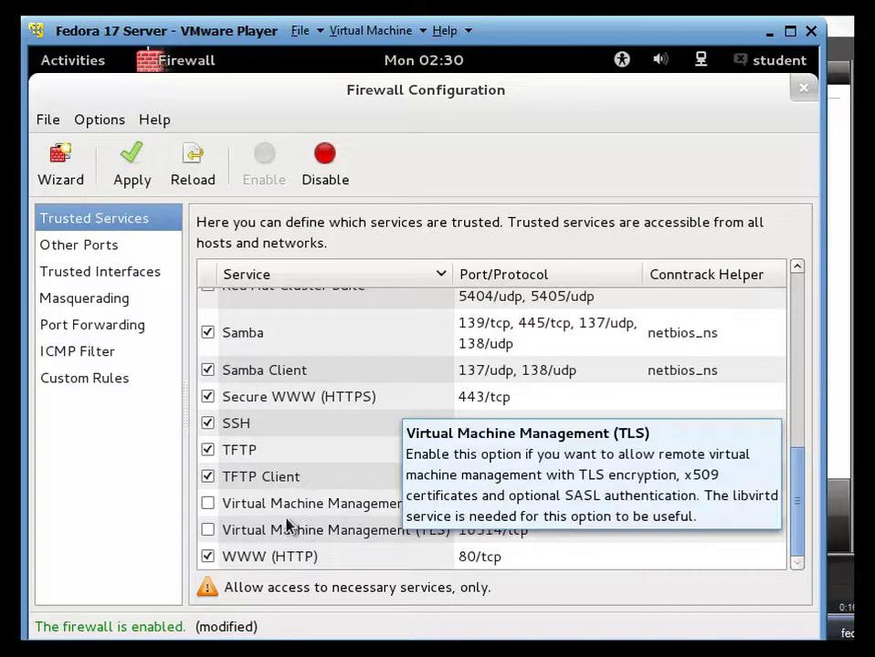
click(209, 503)
click(209, 530)
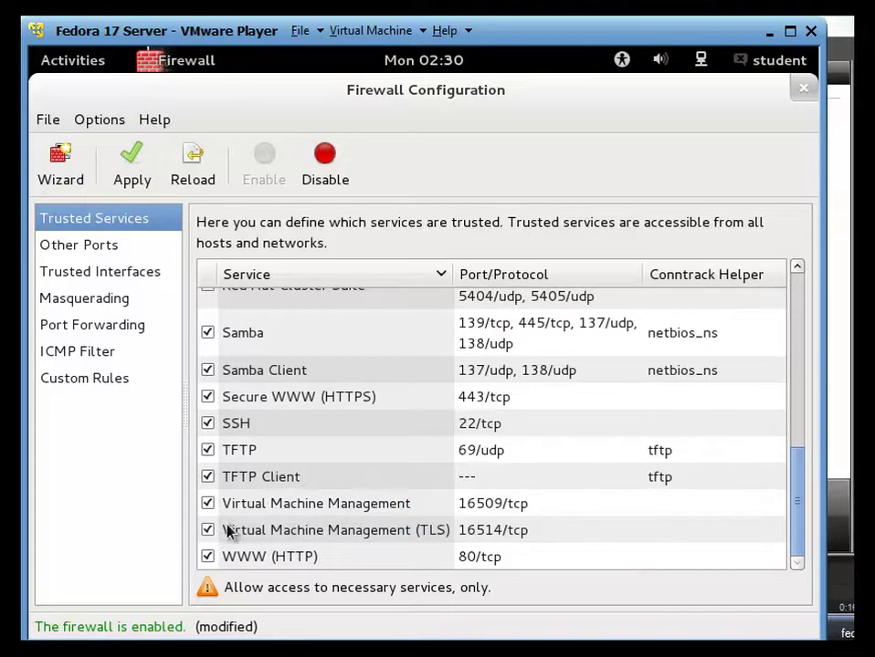
- Scroll through the Trusted Services list to check the ticked entries
scroll(260, 519, up, 1)
scroll(265, 509, up, 5)
scroll(287, 511, down, 3)
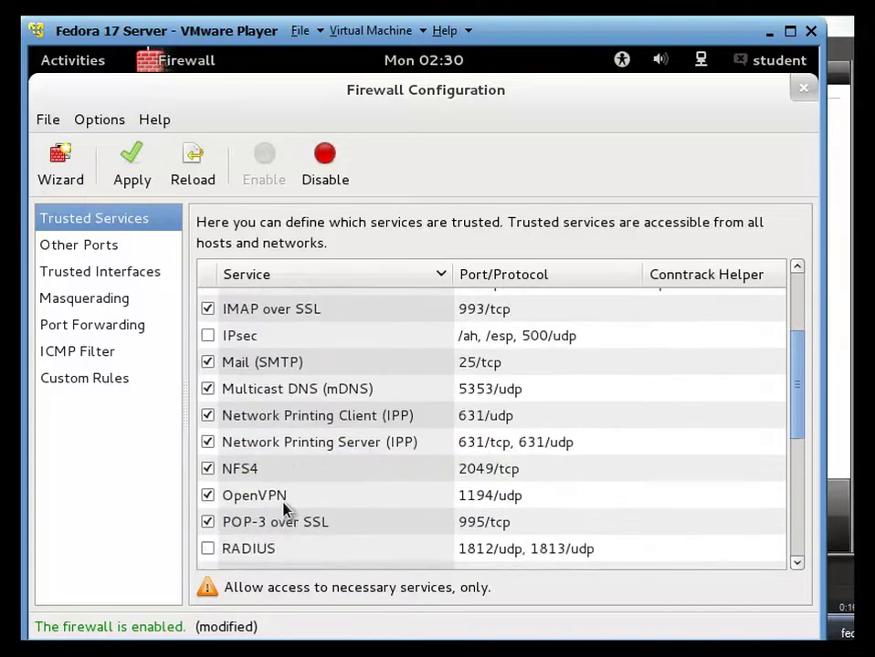
scroll(284, 512, up, 3)
scroll(283, 511, down, 3)
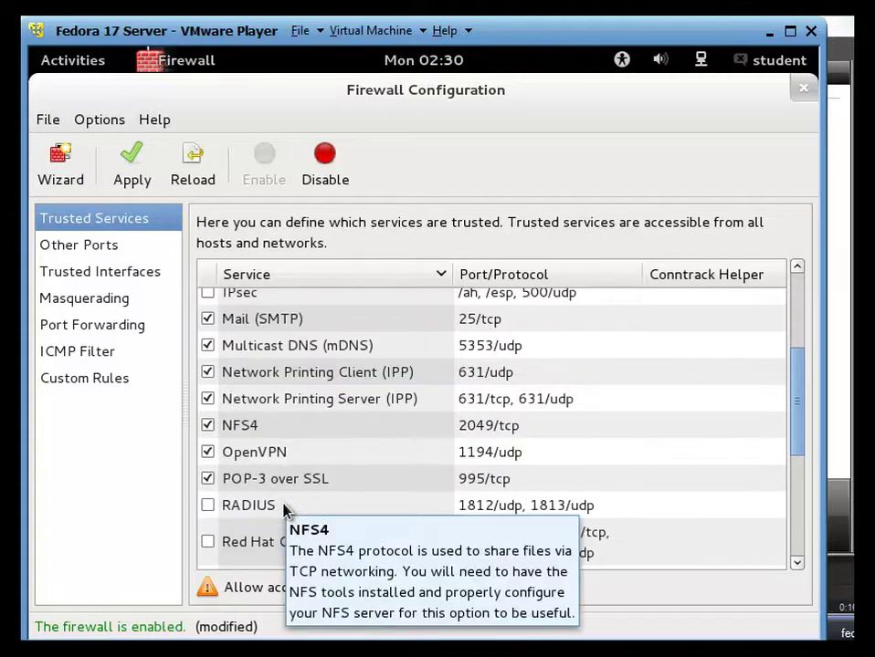
scroll(307, 531, down, 3)
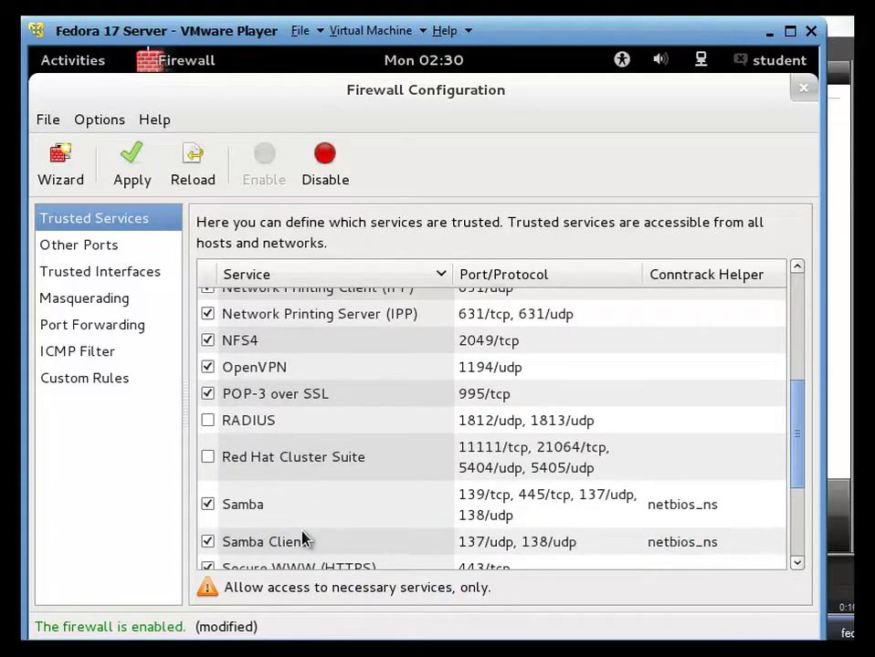
scroll(302, 539, up, 5)
scroll(297, 528, down, 10)
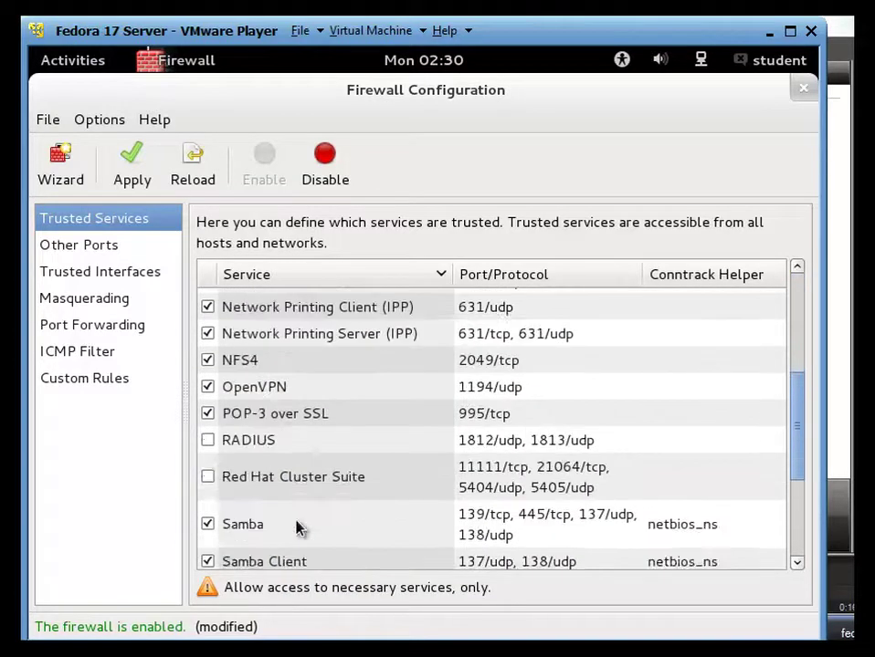
- Apply the firewall changes, confirm overriding the existing configuration, and recheck the service list
click(145, 175)
click(546, 291)
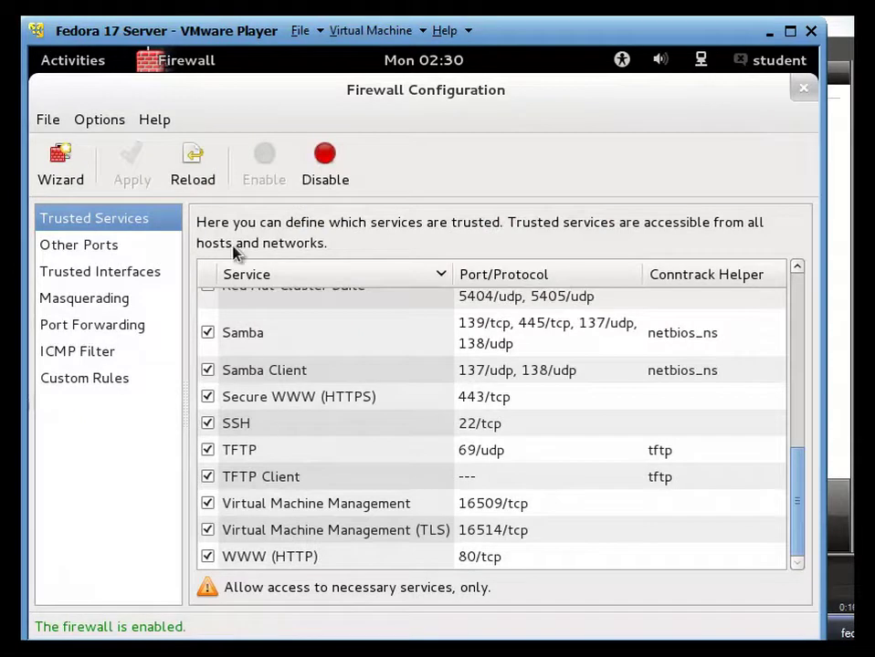
scroll(346, 411, up, 10)
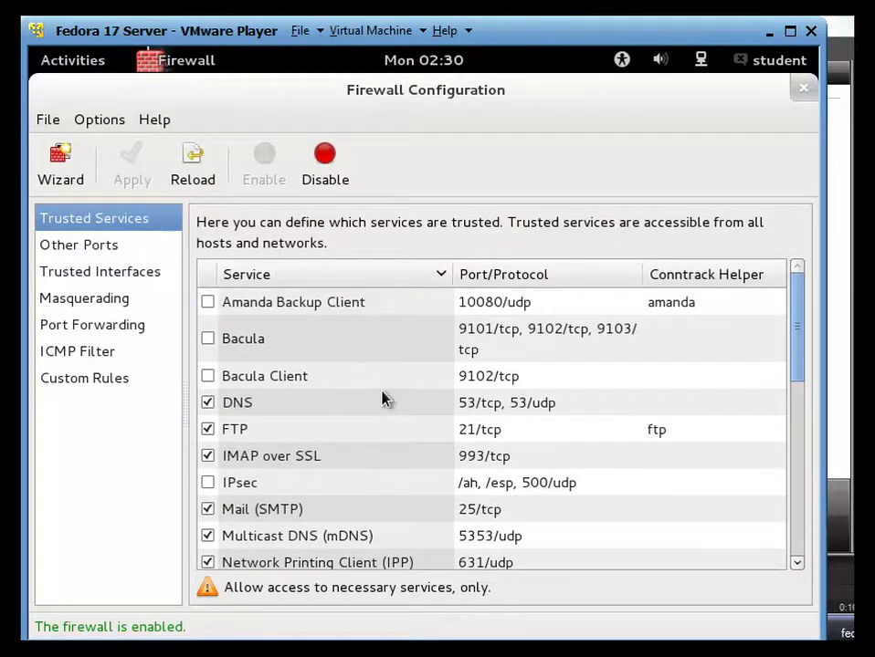
scroll(468, 418, down, 10)
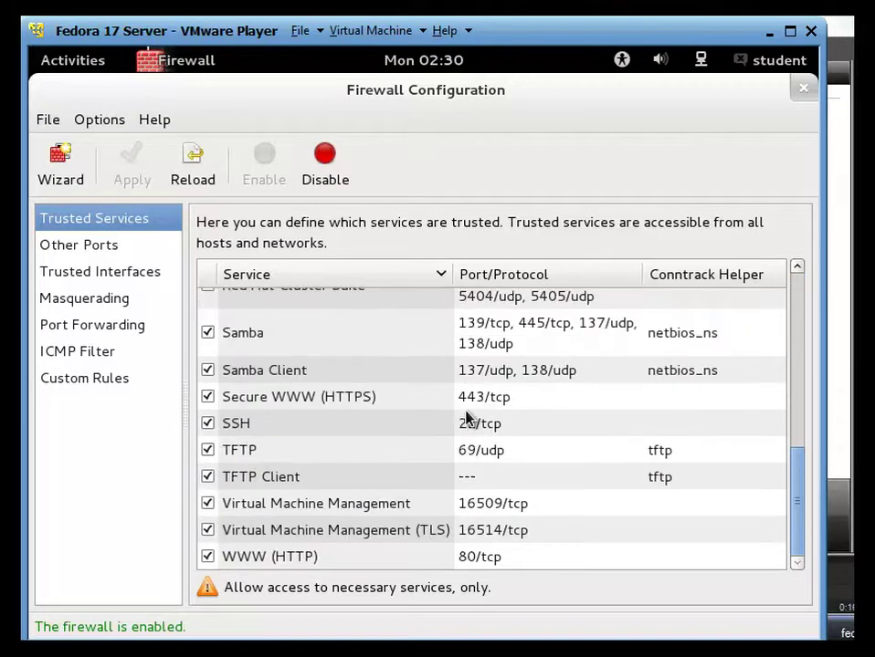
scroll(498, 440, up, 10)
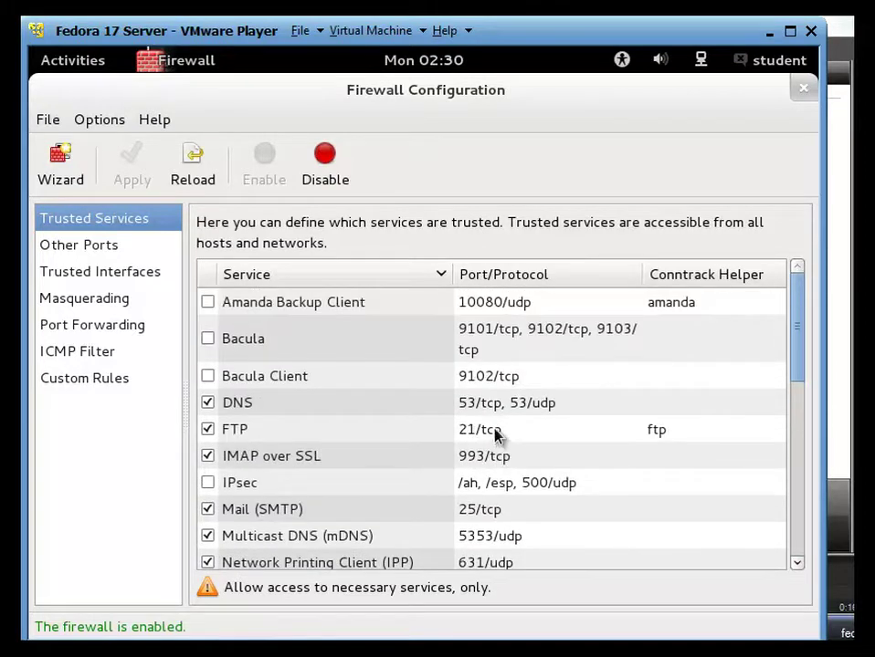
- Close Firewall Configuration and follow the yum install in the terminal until it reports Complete!
click(802, 89)
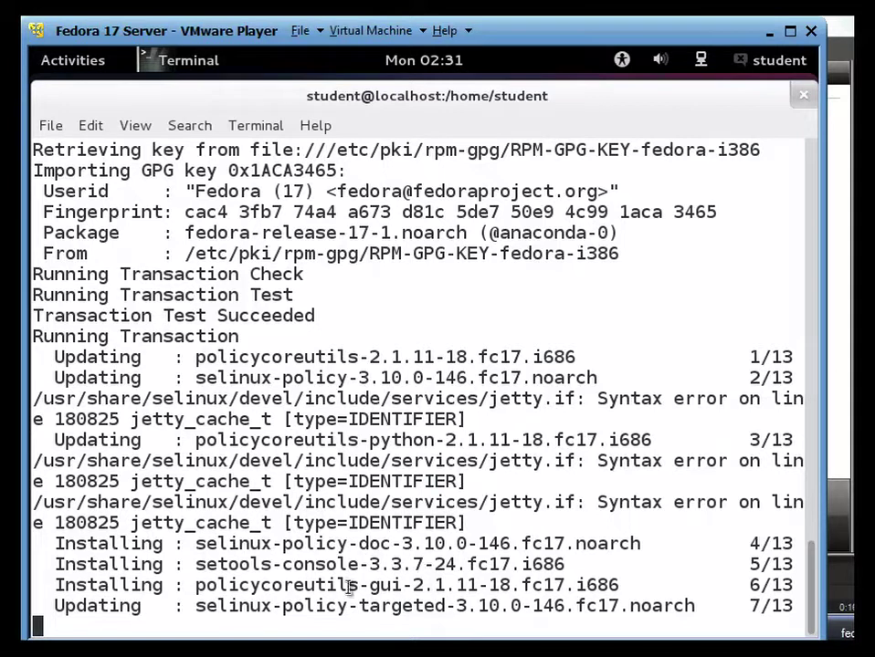
drag(625, 589, 207, 594)
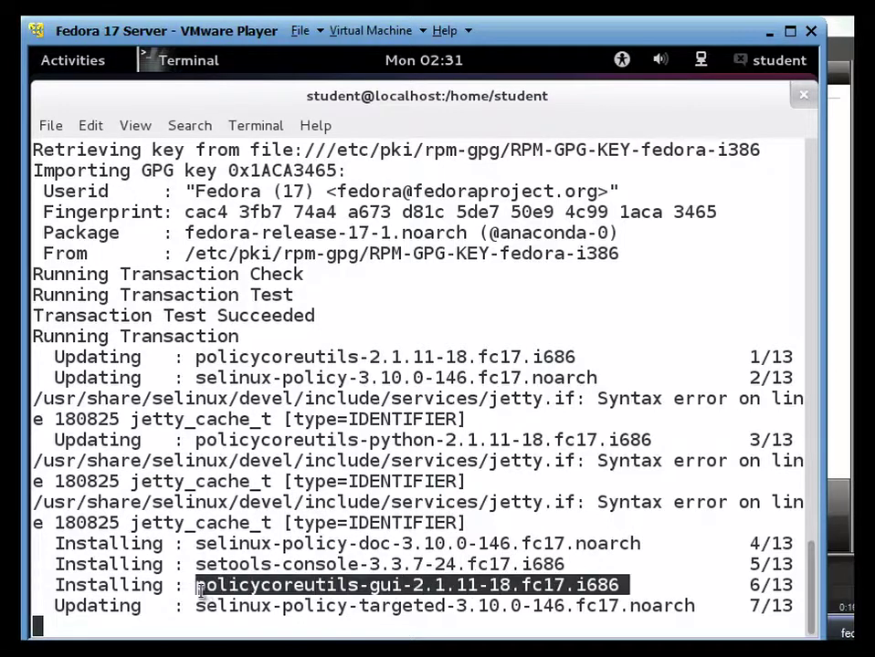
click(336, 534)
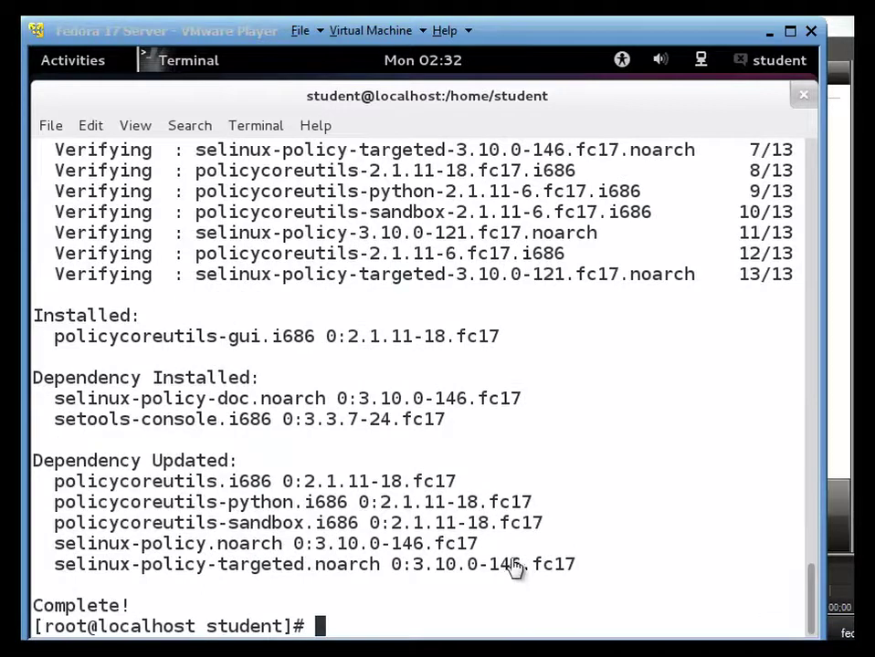
click(514, 568)
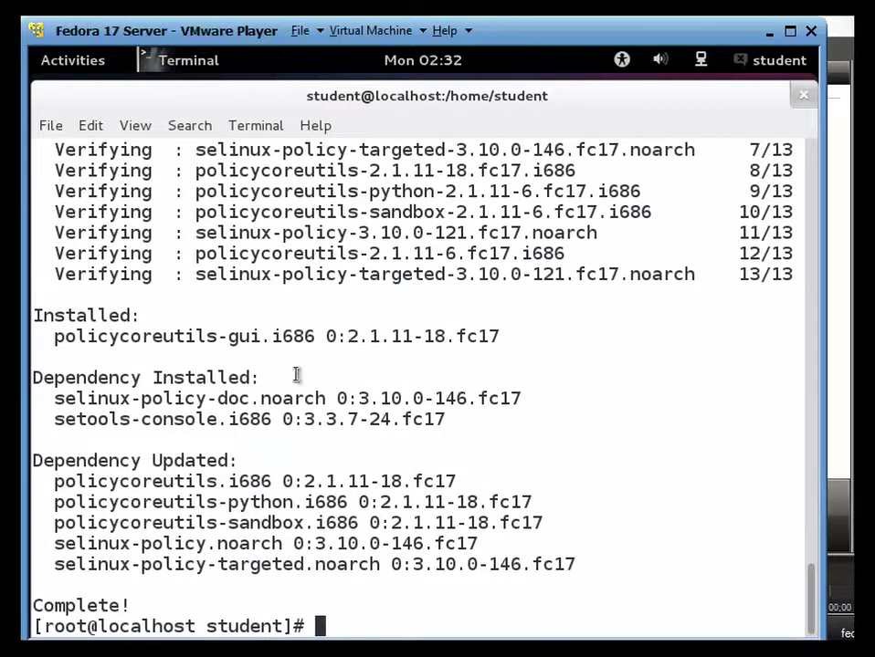
click(73, 64)
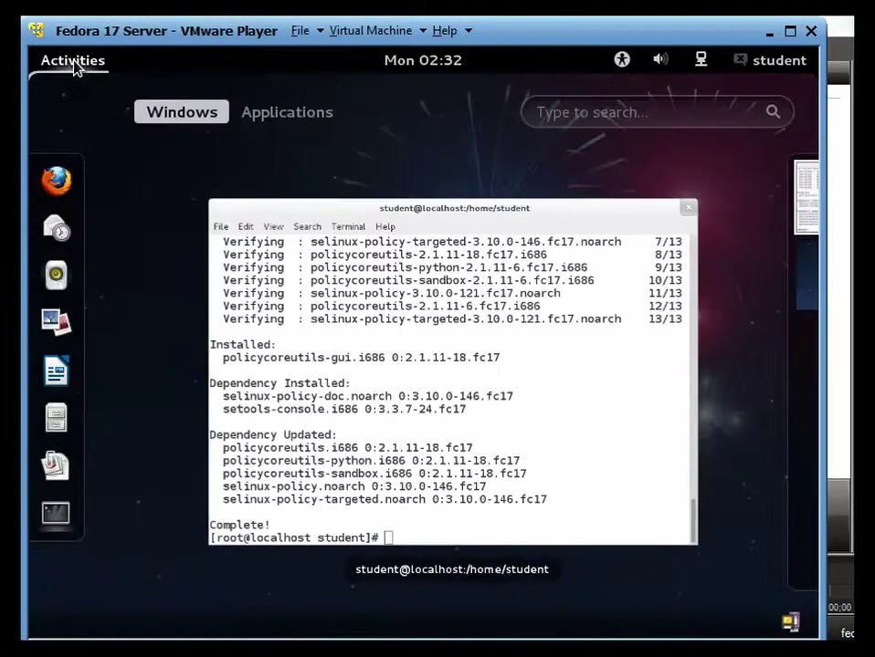
click(304, 118)
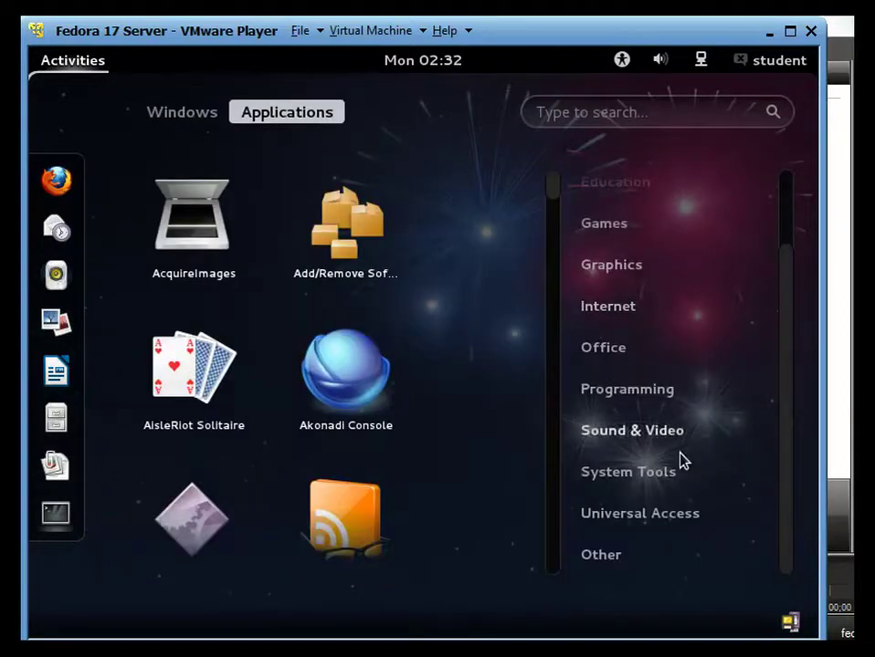
click(661, 479)
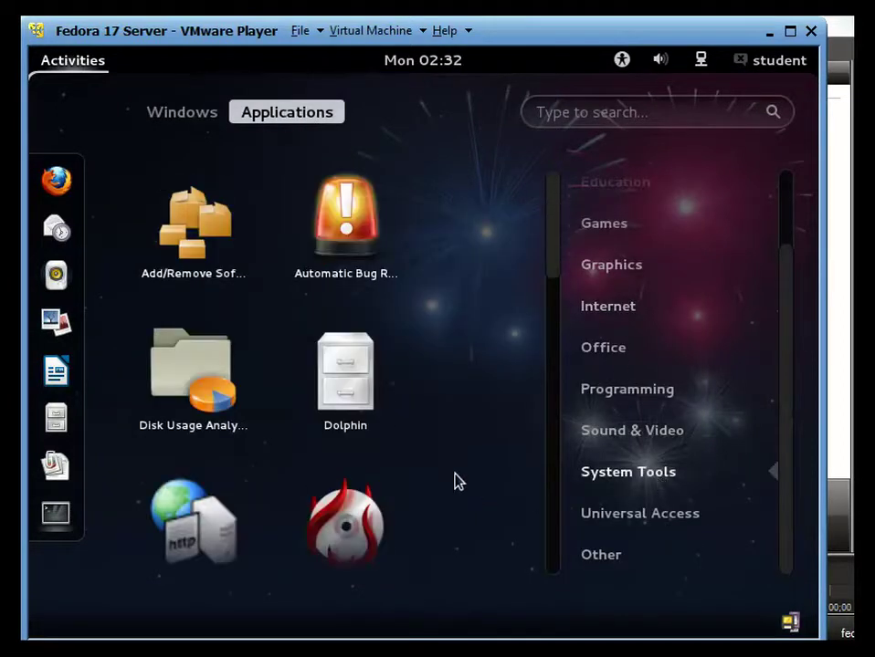
scroll(372, 449, down, 3)
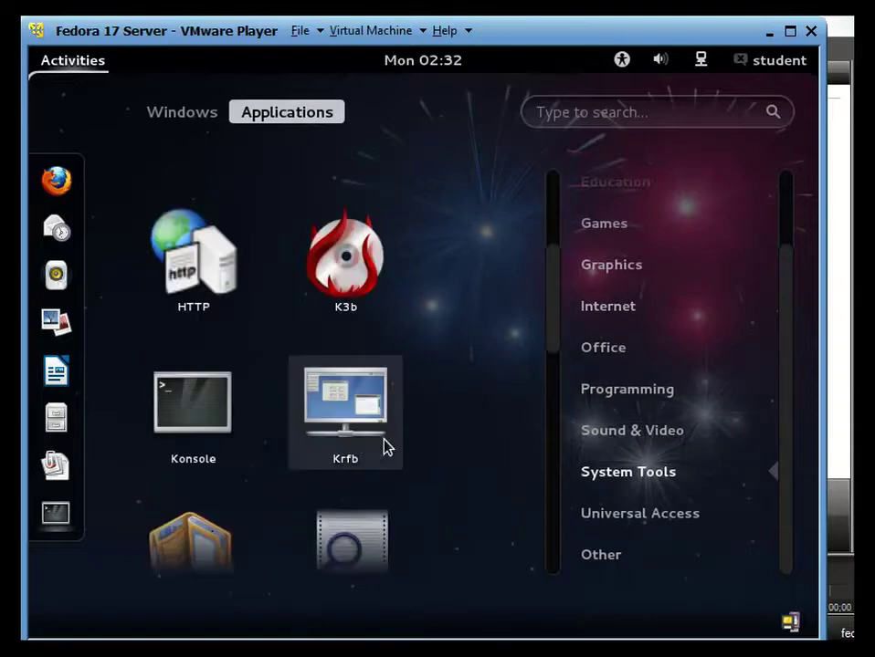
scroll(363, 447, down, 3)
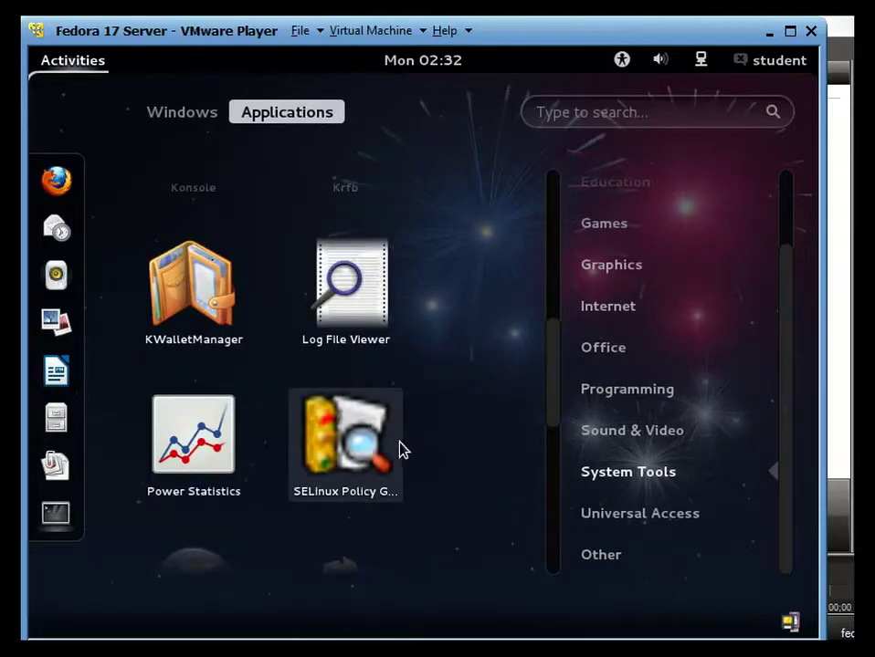
scroll(373, 438, down, 2)
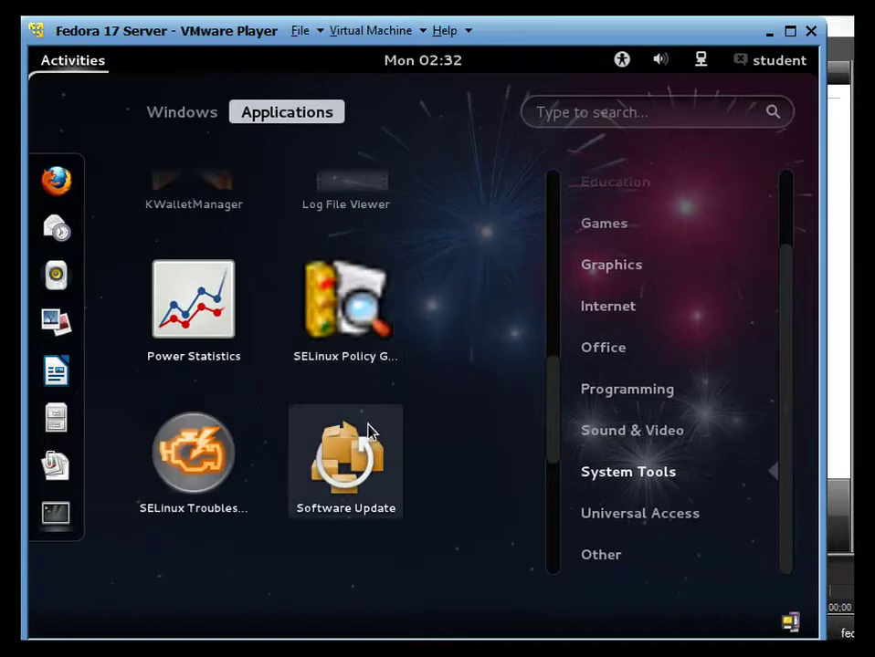
scroll(366, 425, down, 2)
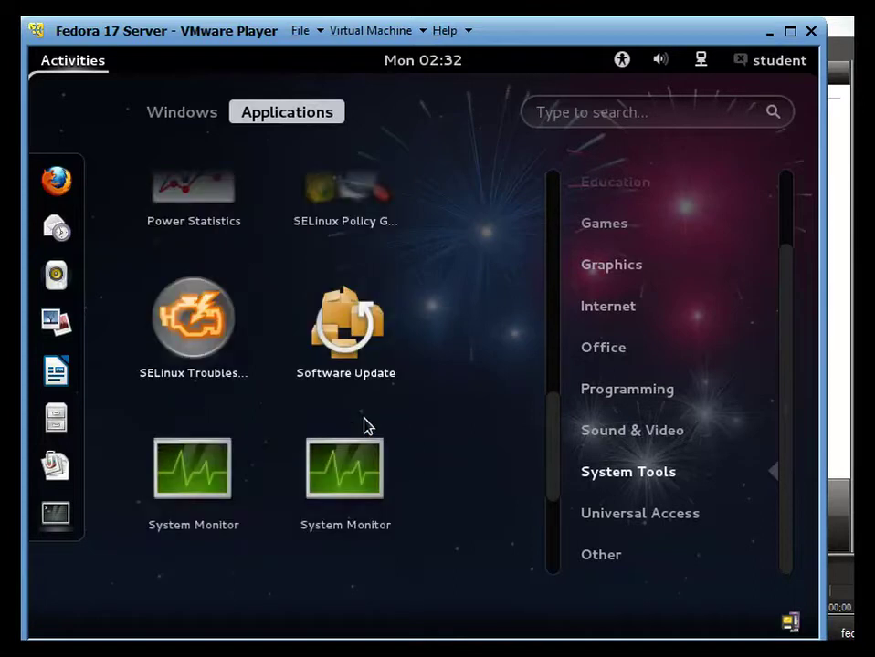
scroll(364, 425, up, 1)
click(344, 338)
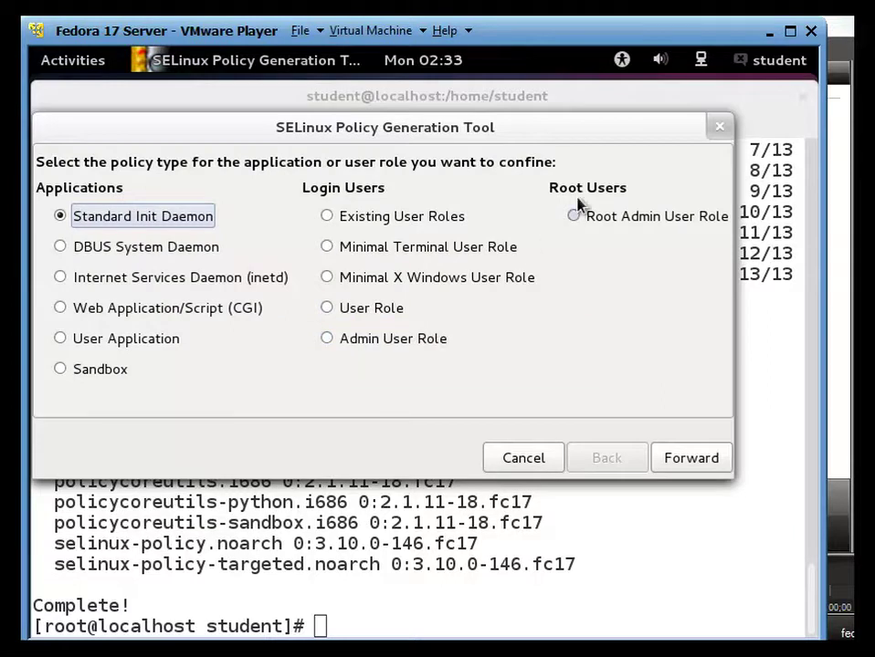
click(717, 127)
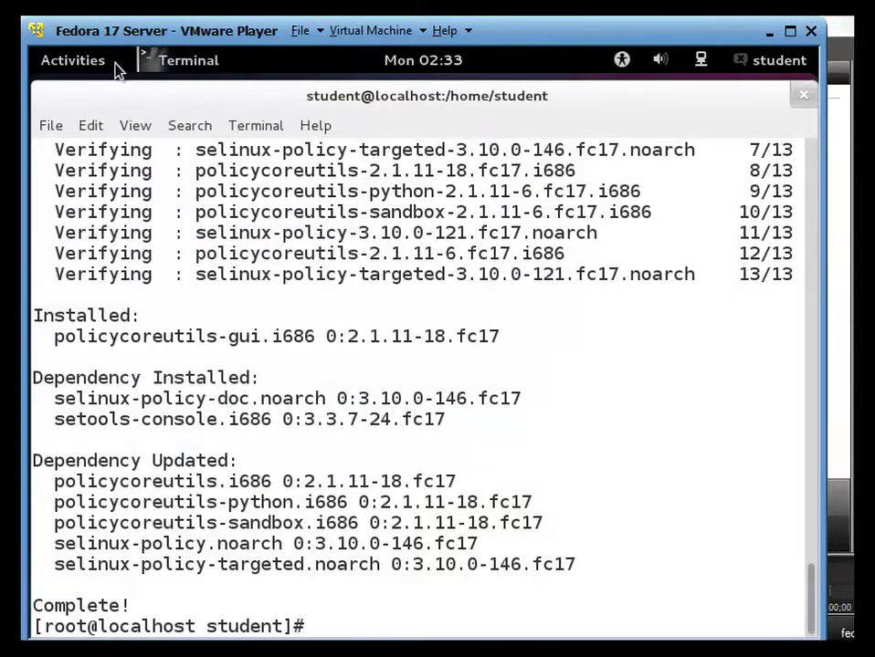
- Open Activities > Applications > Other and scroll down to SELinux Management
click(108, 62)
click(262, 112)
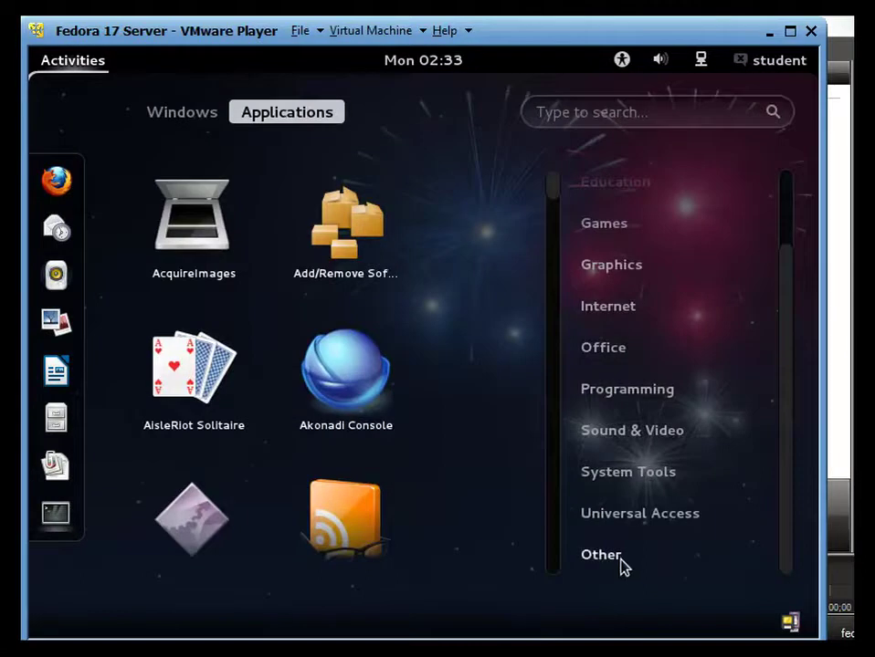
click(613, 558)
scroll(489, 516, down, 2)
scroll(490, 515, up, 1)
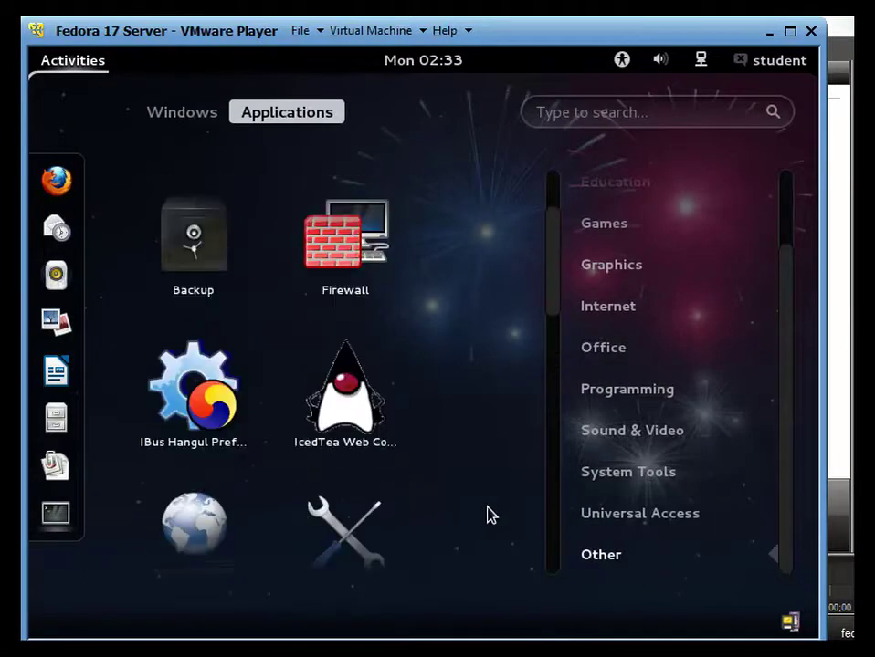
scroll(486, 515, down, 3)
scroll(476, 510, down, 3)
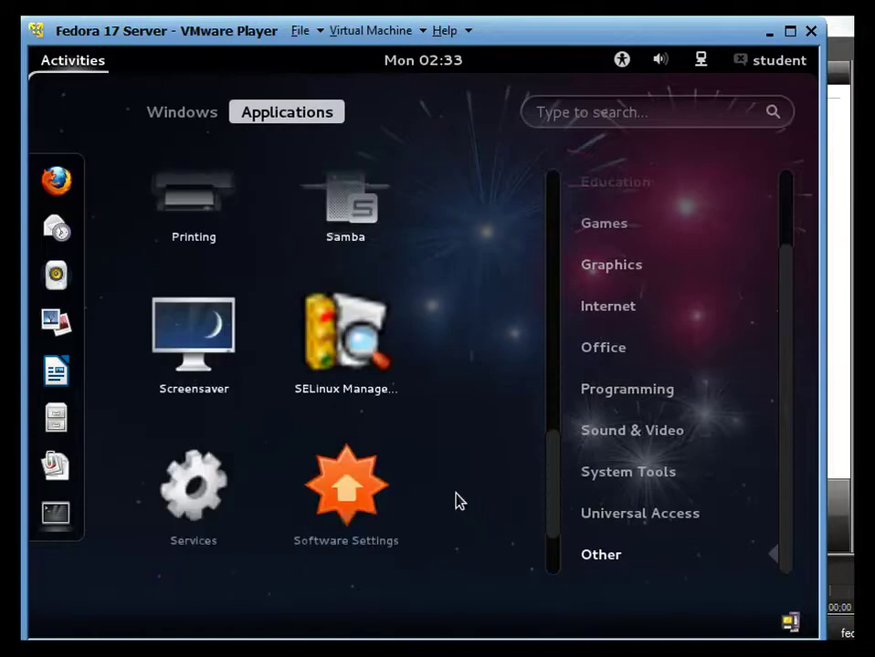
- Launch SELinux Management and authenticate with the root password
click(360, 357)
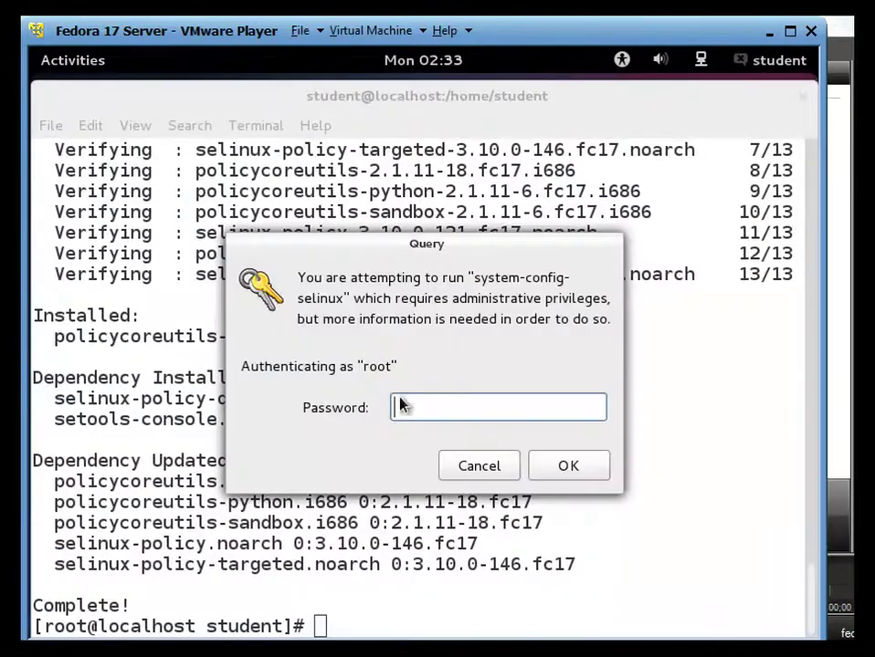
text(••••••••)
key(Return)
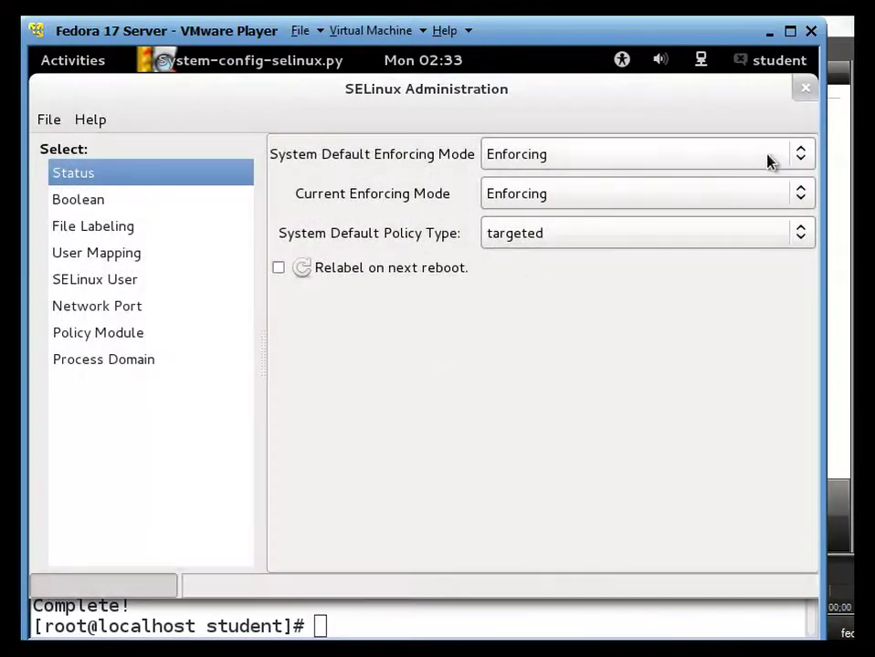
- Choose Disabled for System Default Enforcing Mode and Permissive for Current Enforcing Mode, then close SELinux Administration
click(770, 156)
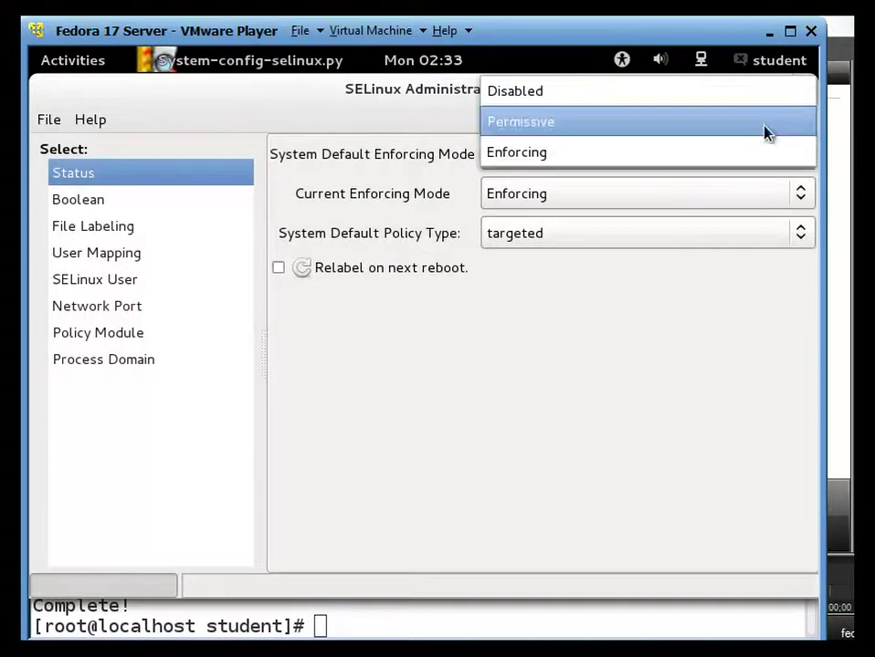
click(766, 131)
click(800, 199)
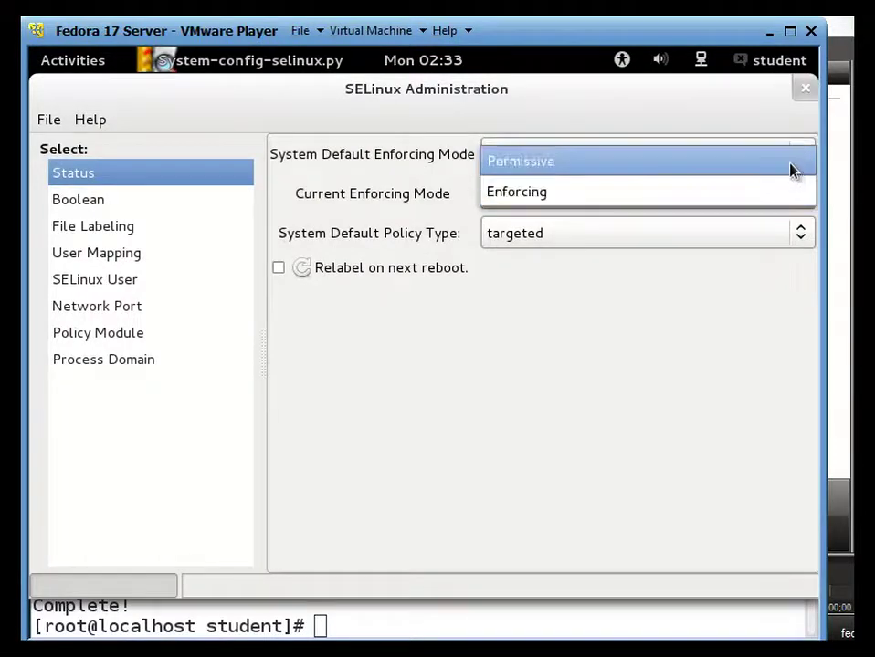
click(790, 170)
click(792, 157)
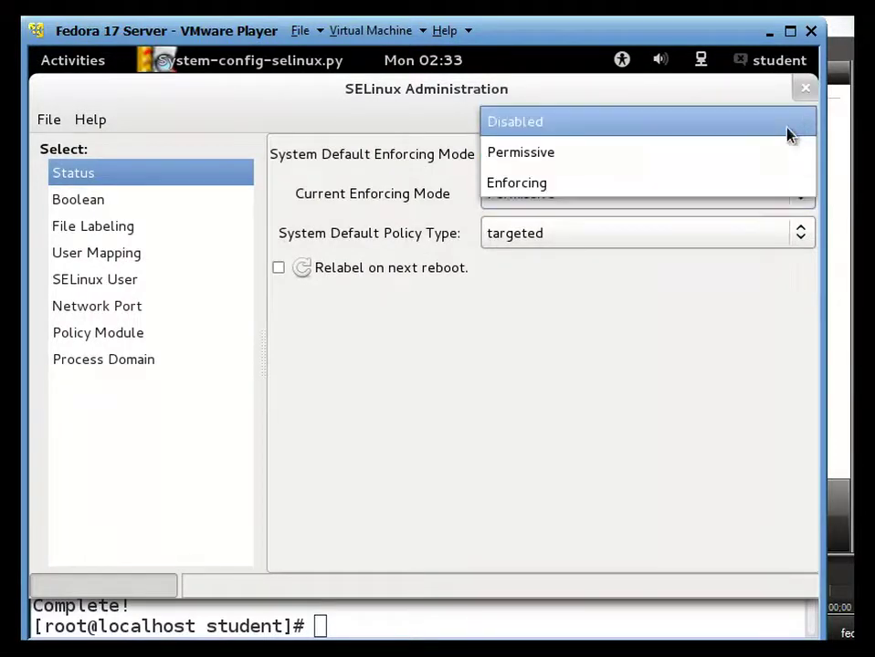
click(787, 128)
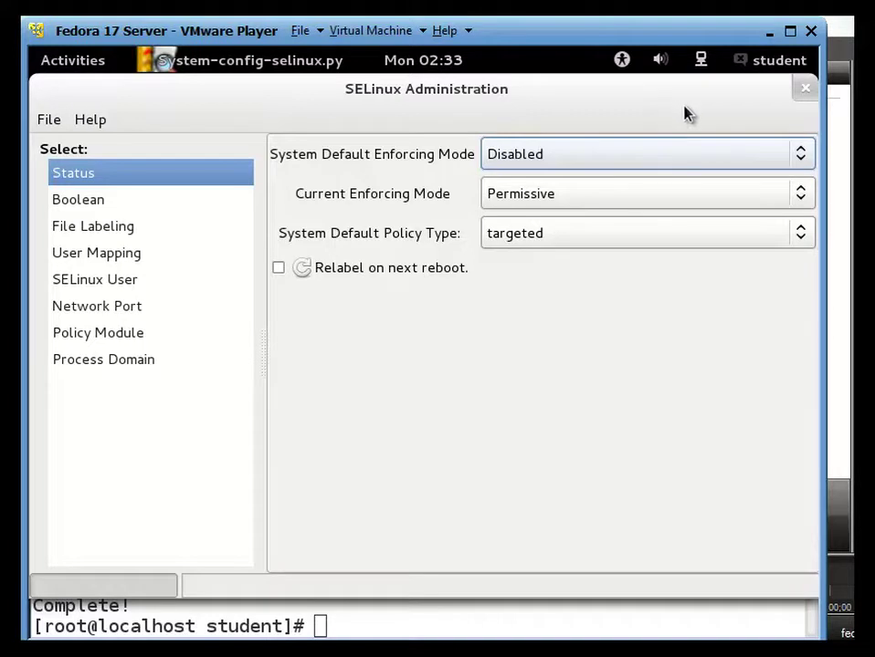
click(801, 96)
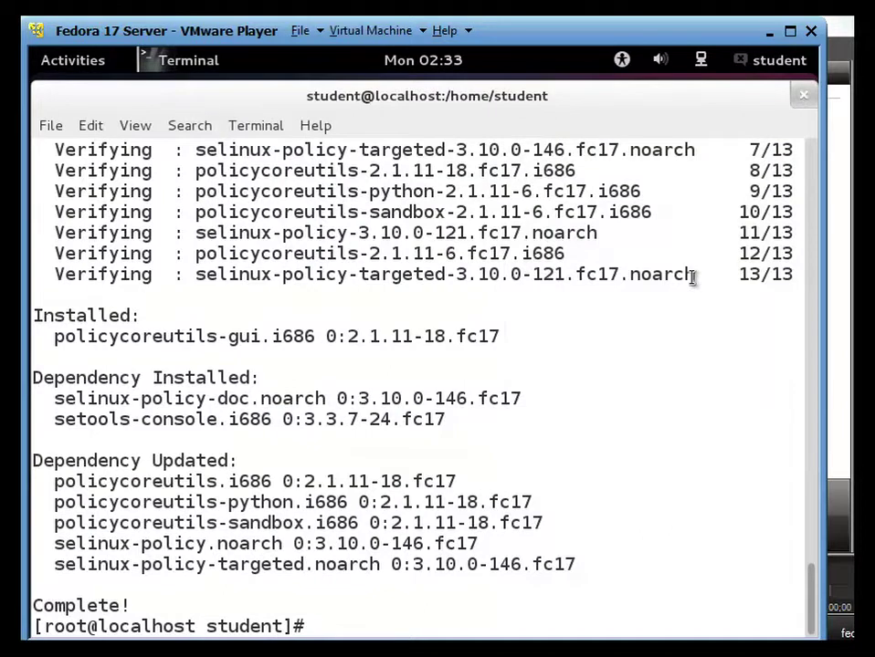